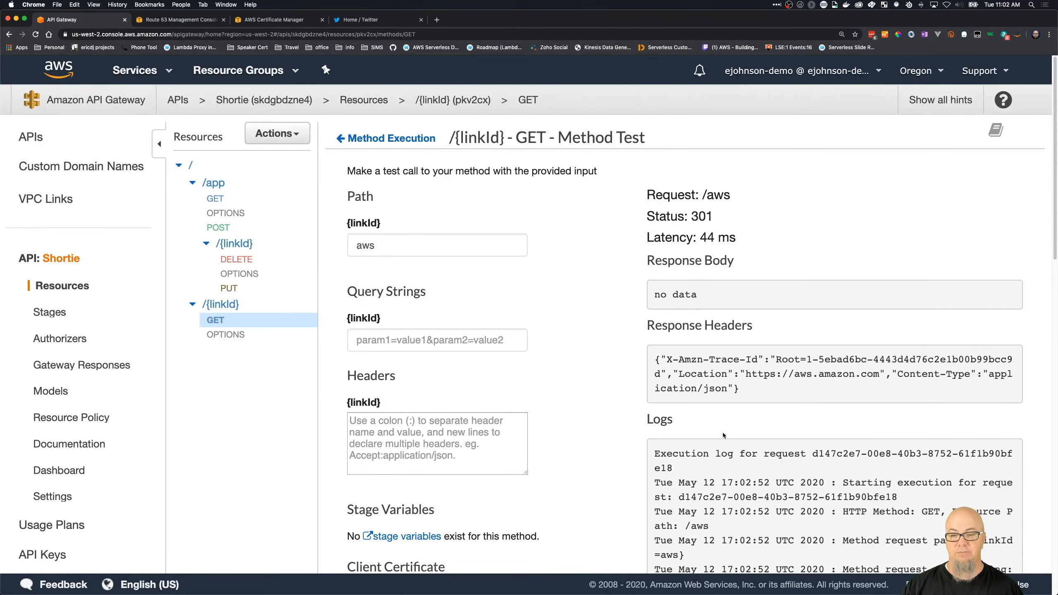
- Run the /{linkId} GET method test with linkId aws four times and check each response's latency
scroll(724, 433, down, 2)
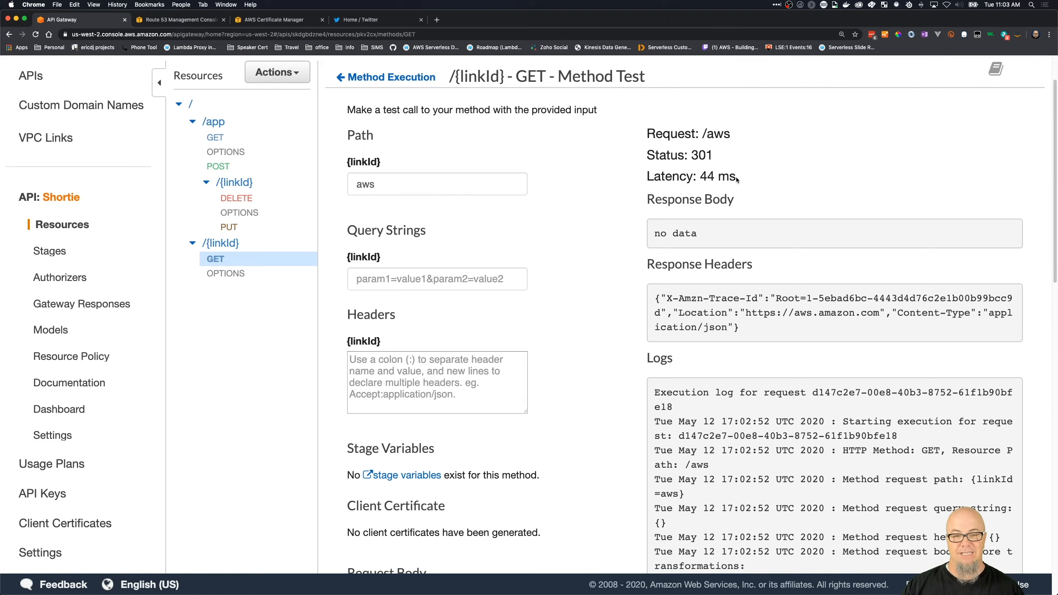
scroll(648, 309, down, 15)
scroll(648, 310, up, 6)
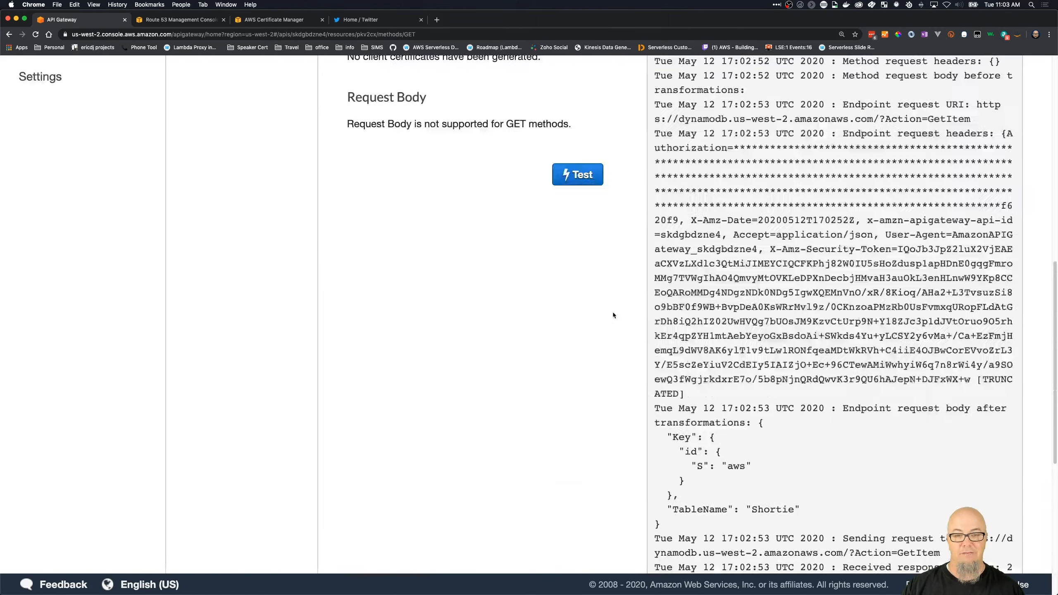
click(579, 178)
scroll(680, 305, up, 10)
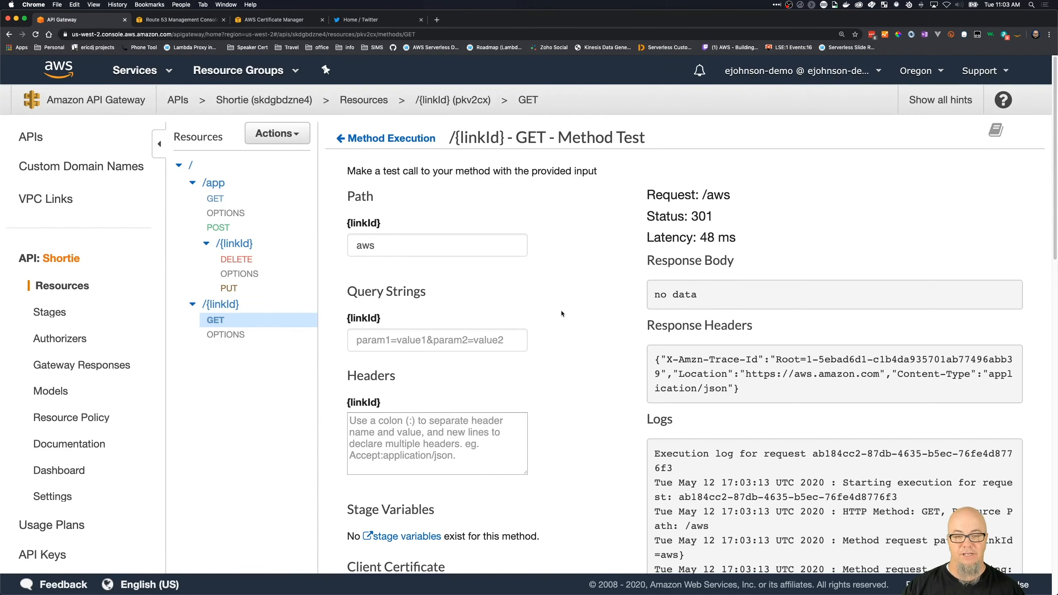
scroll(561, 310, down, 10)
click(575, 347)
scroll(601, 290, up, 10)
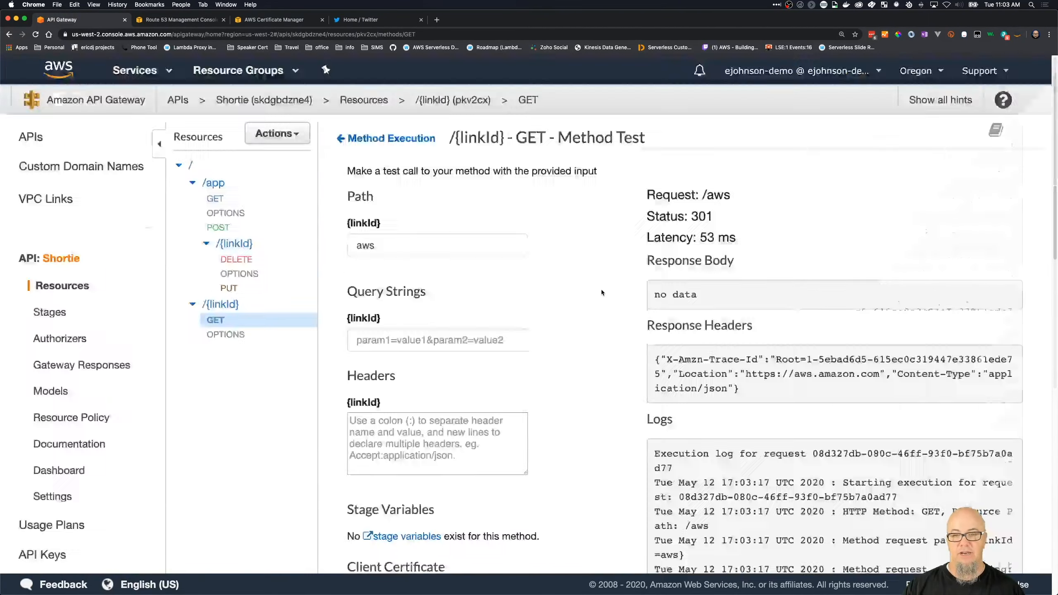
scroll(607, 293, down, 10)
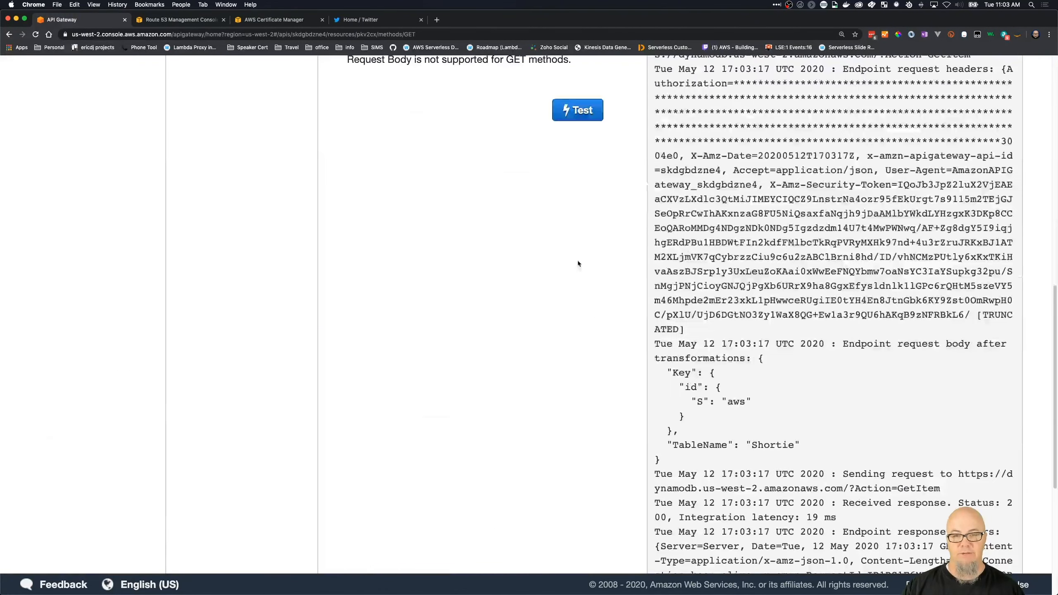
scroll(578, 265, up, 3)
click(575, 239)
scroll(616, 340, up, 10)
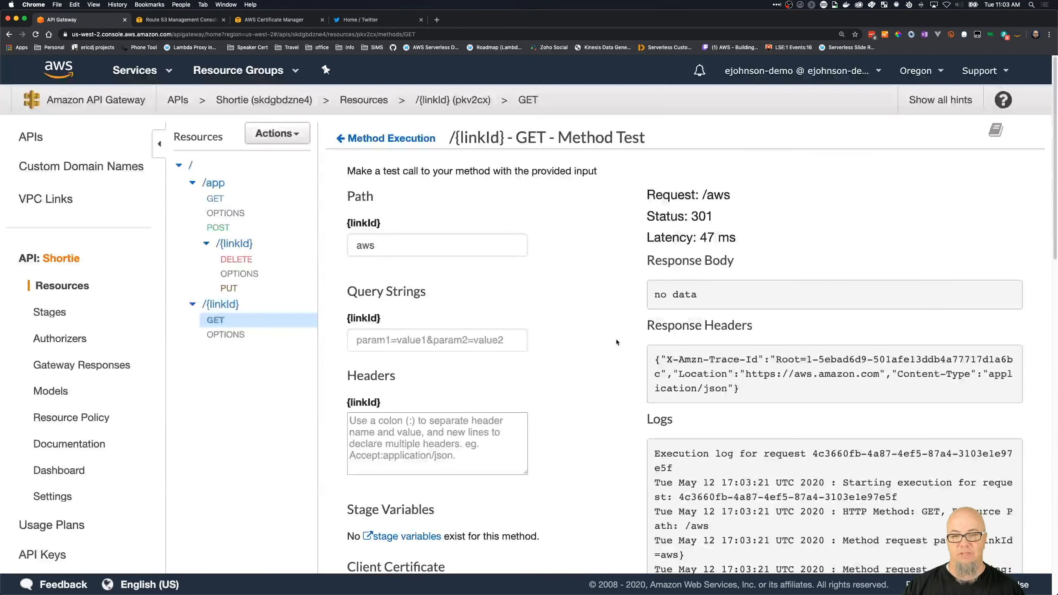
scroll(590, 388, down, 8)
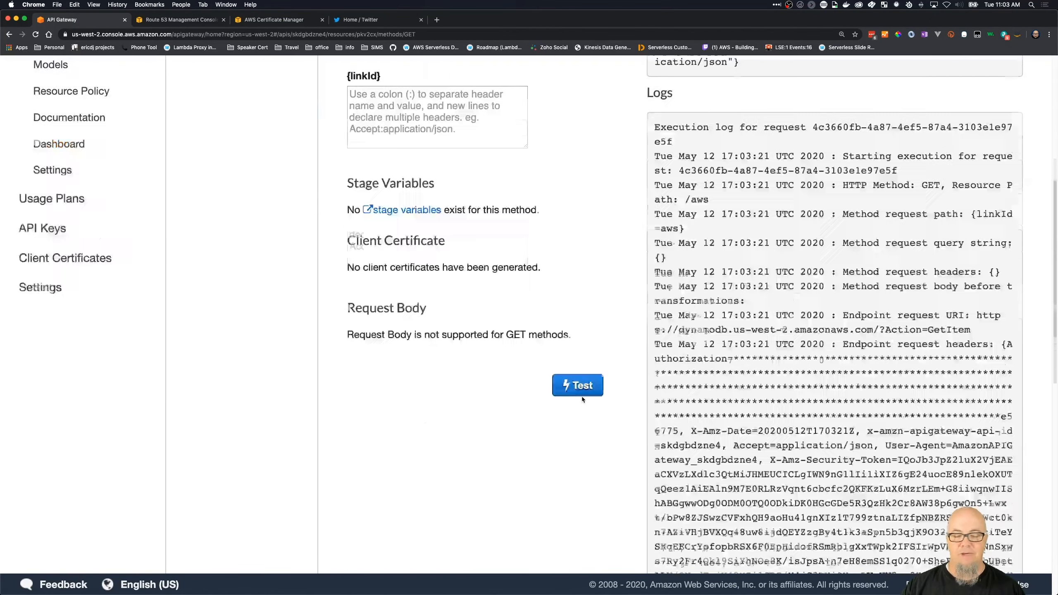
click(582, 398)
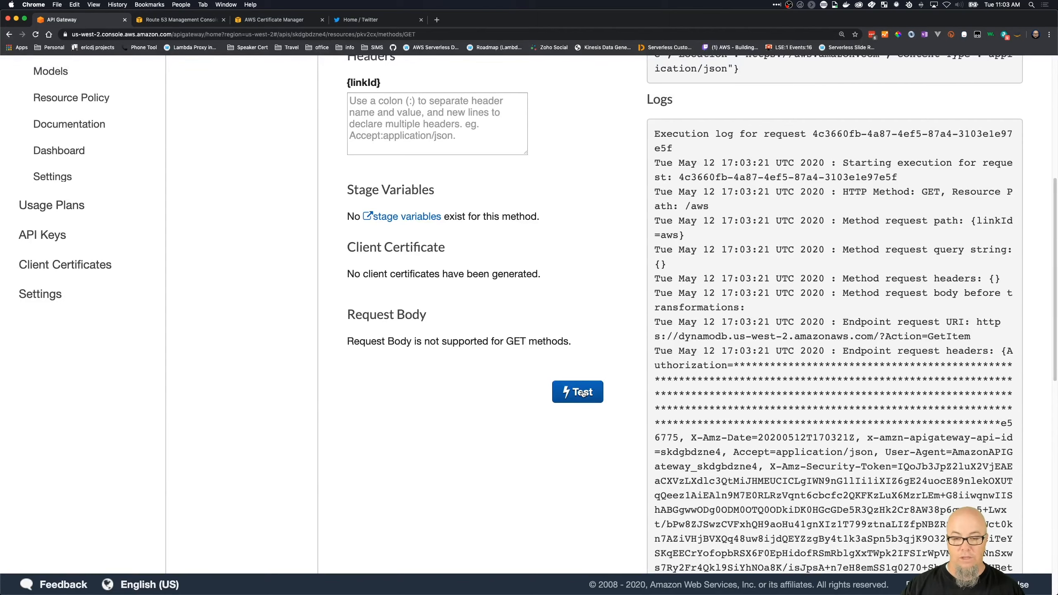
scroll(610, 319, up, 8)
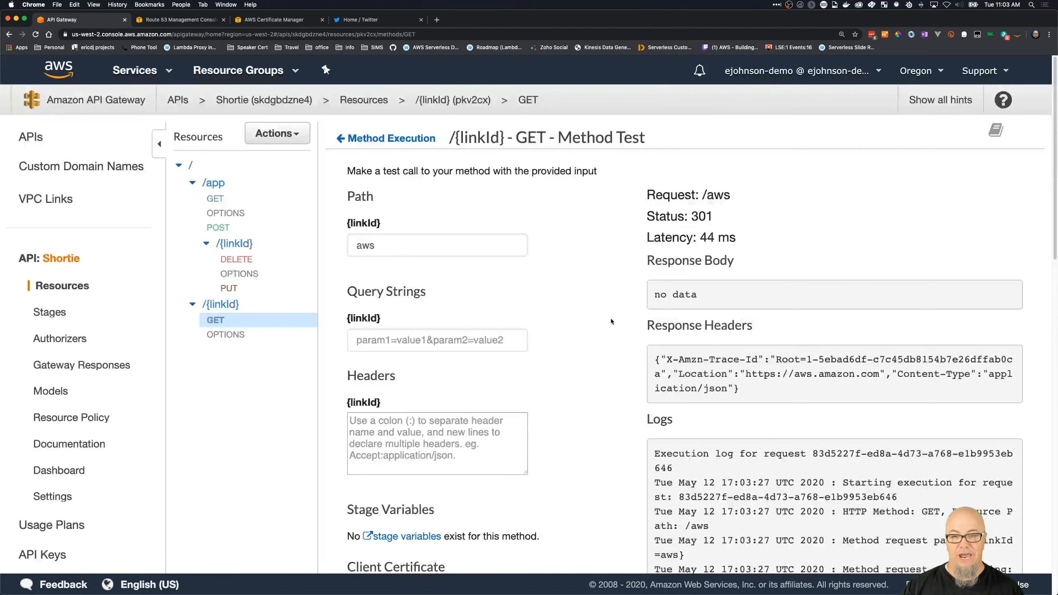
- Open the methods overview of the /app resource and view its available actions
scroll(593, 367, down, 2)
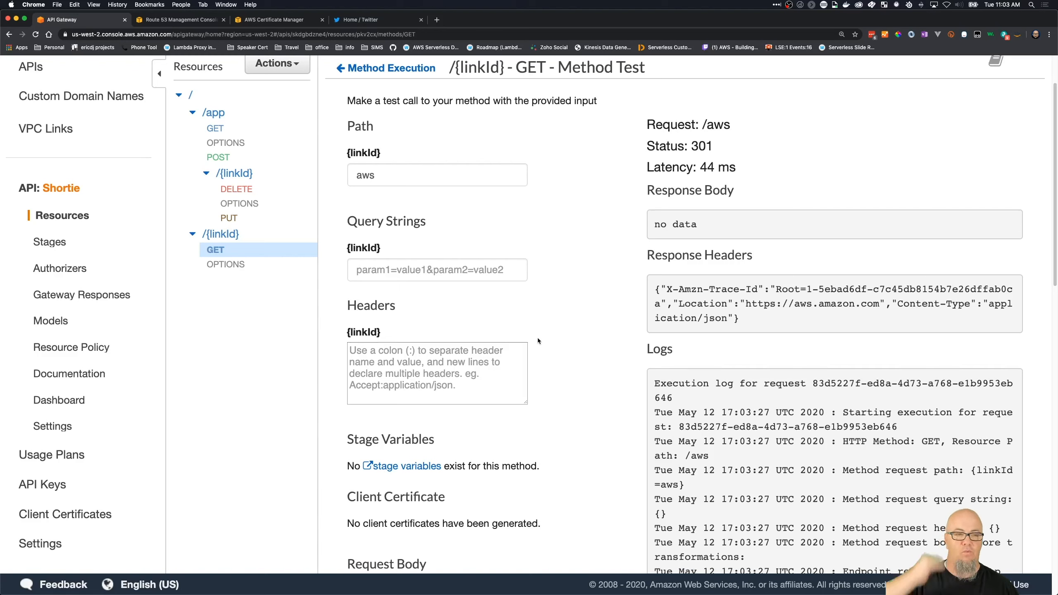
click(226, 148)
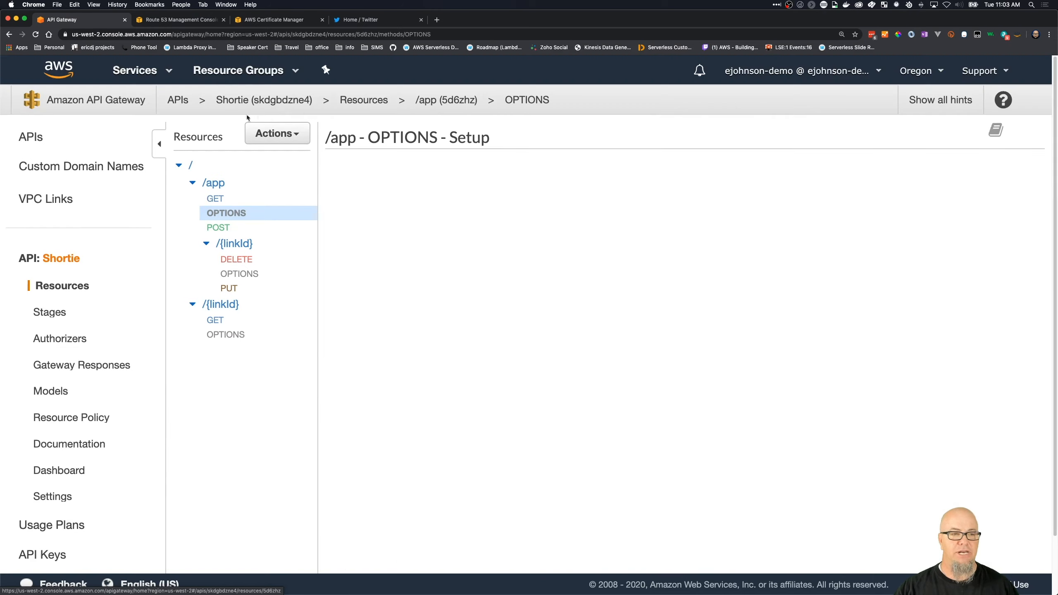
click(215, 183)
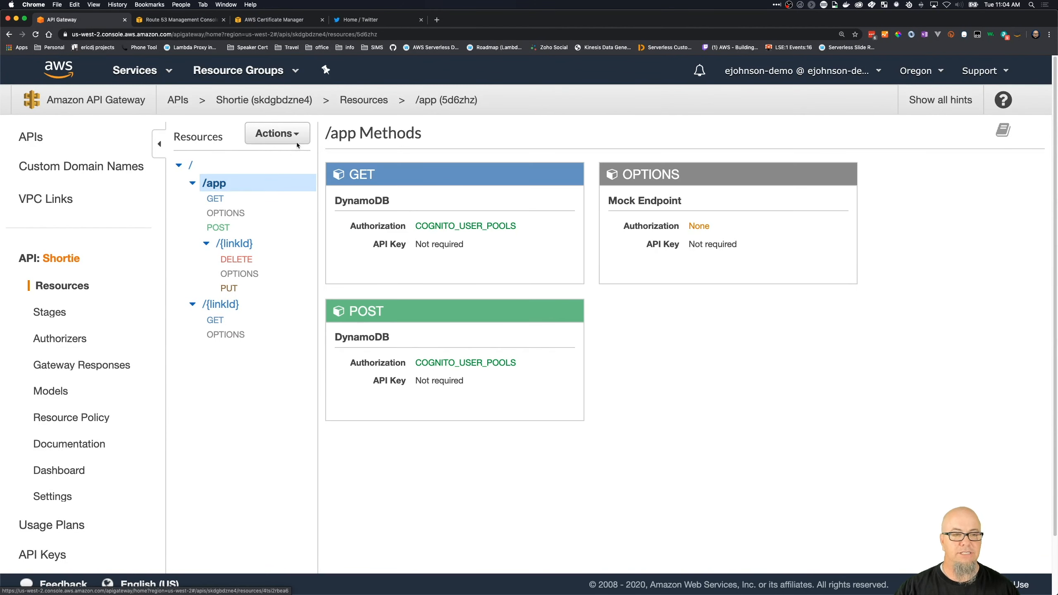
click(298, 141)
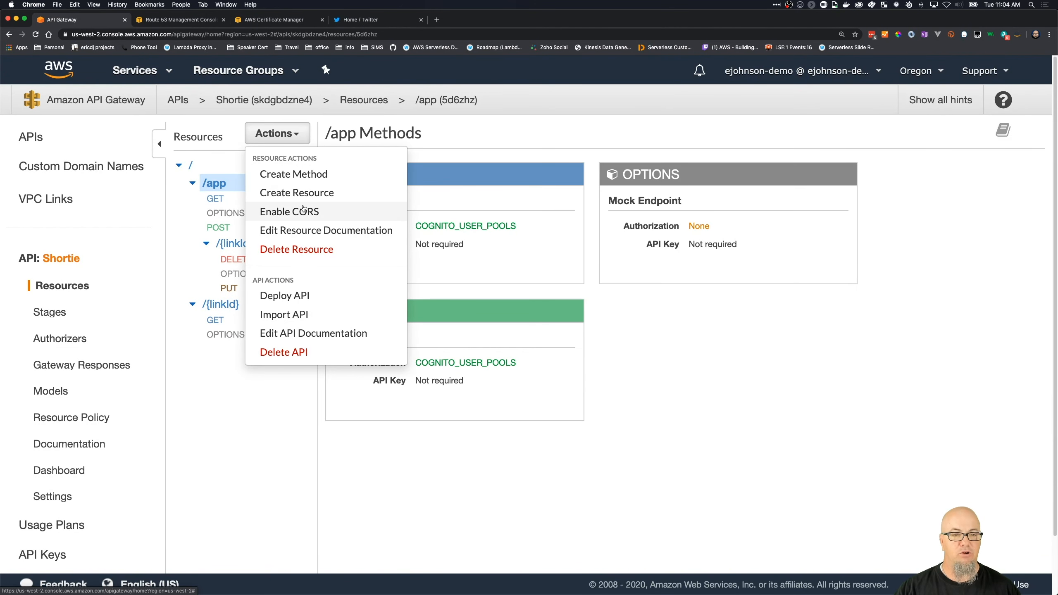
- Examine the /app OPTIONS method's integration request and its application/json mapping template, and return to the method execution overview
click(233, 211)
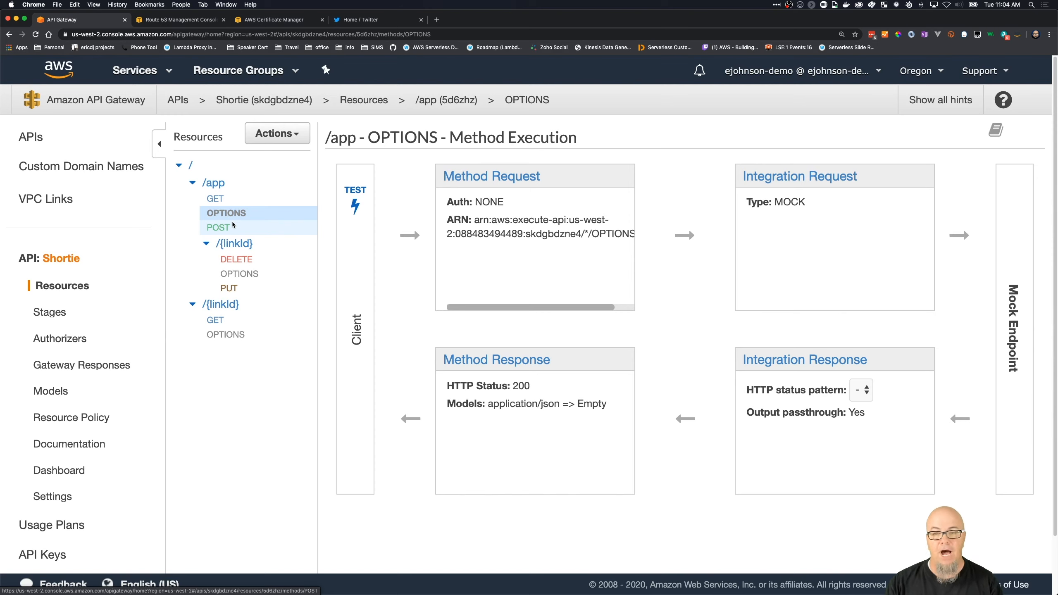
click(787, 172)
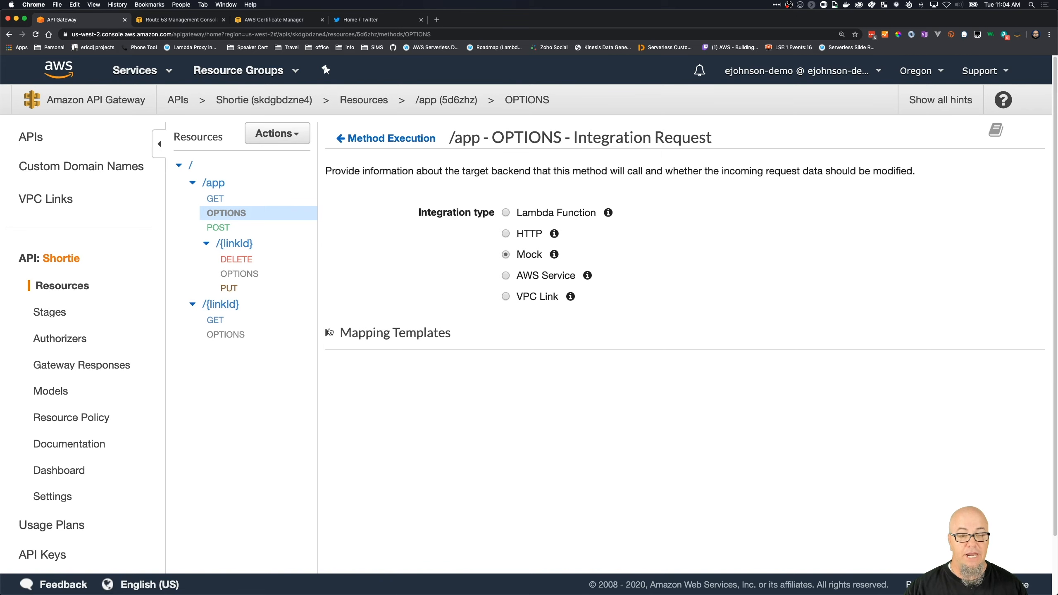
click(329, 332)
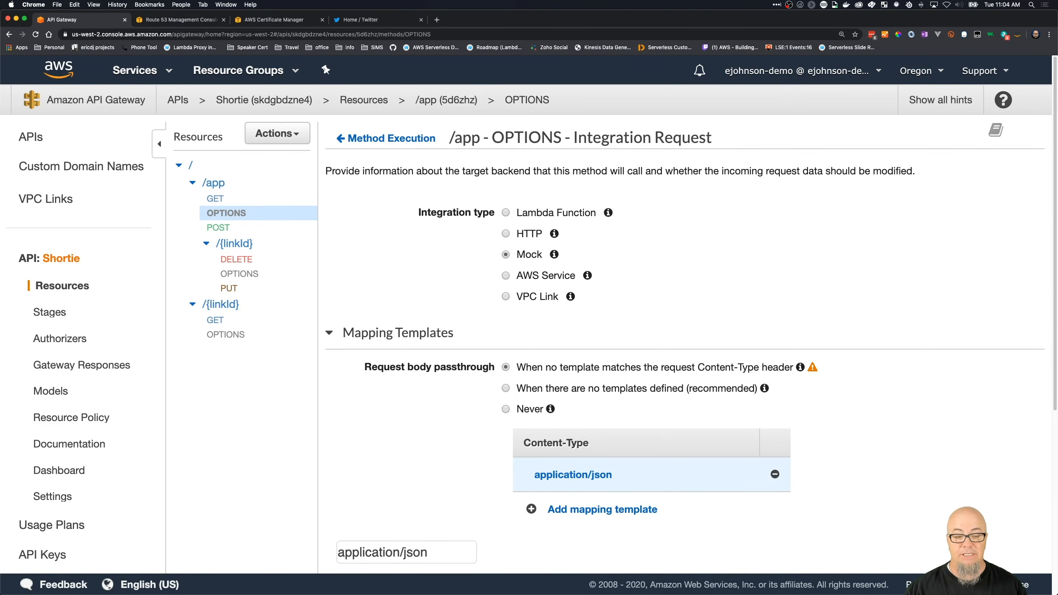
scroll(464, 524, down, 5)
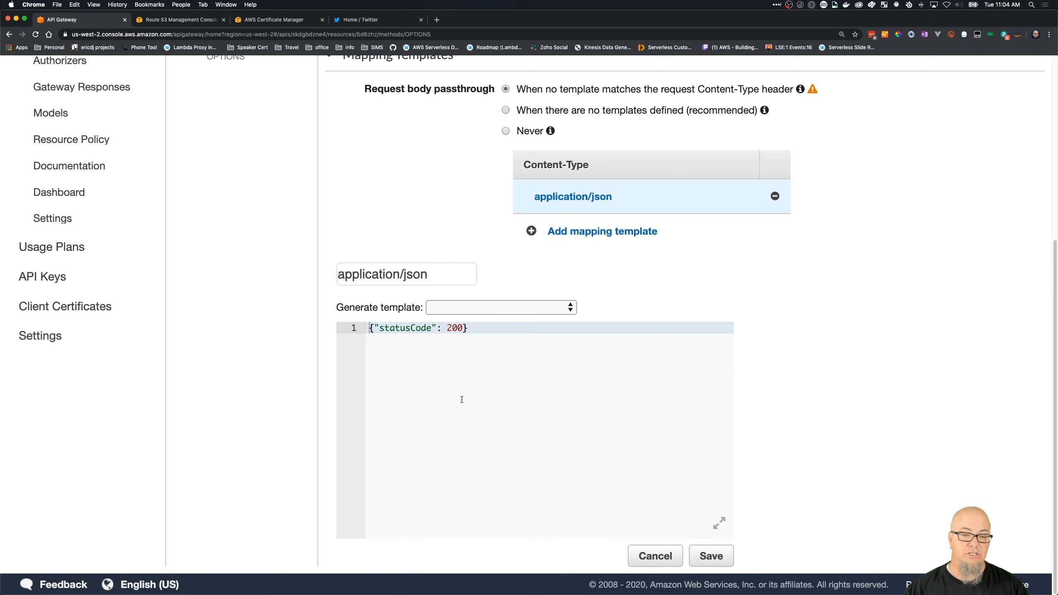
scroll(466, 375, up, 5)
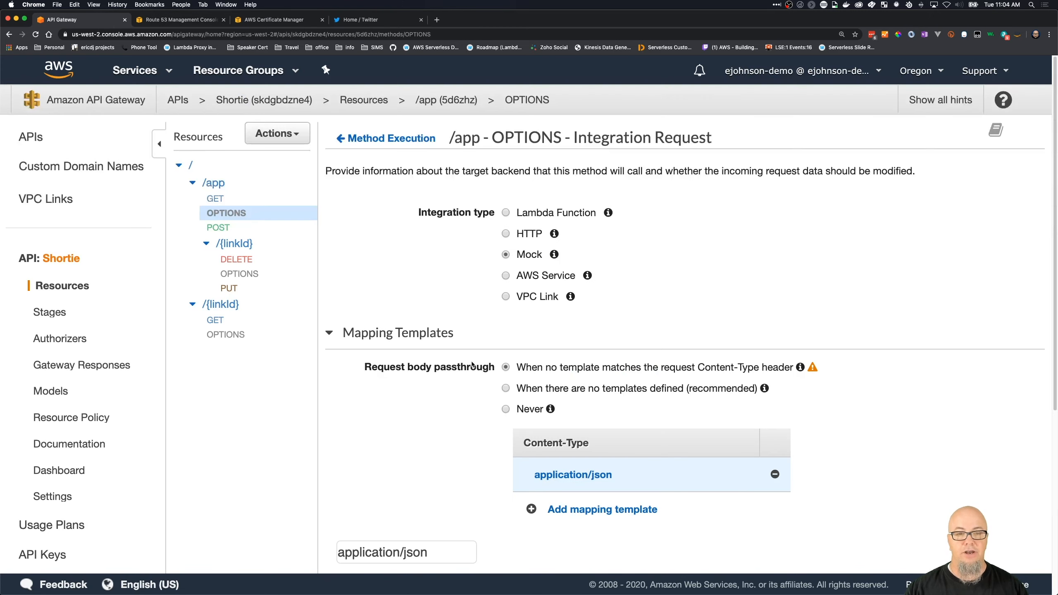
click(414, 139)
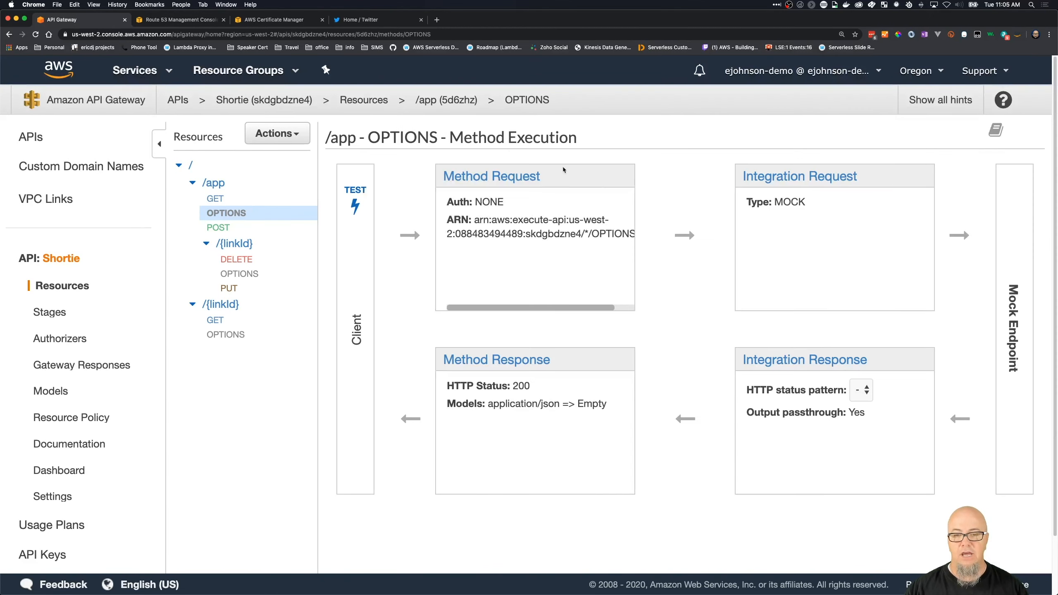
- Examine the CORS header mappings in the /app OPTIONS integration response, especially the Access-Control-Allow-Origin value
click(748, 361)
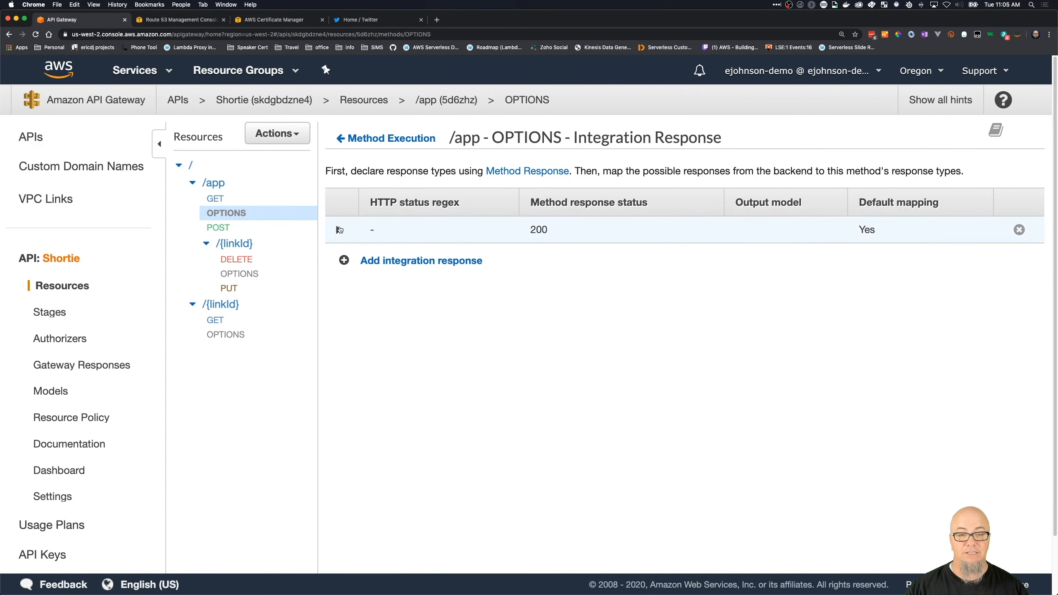
click(338, 230)
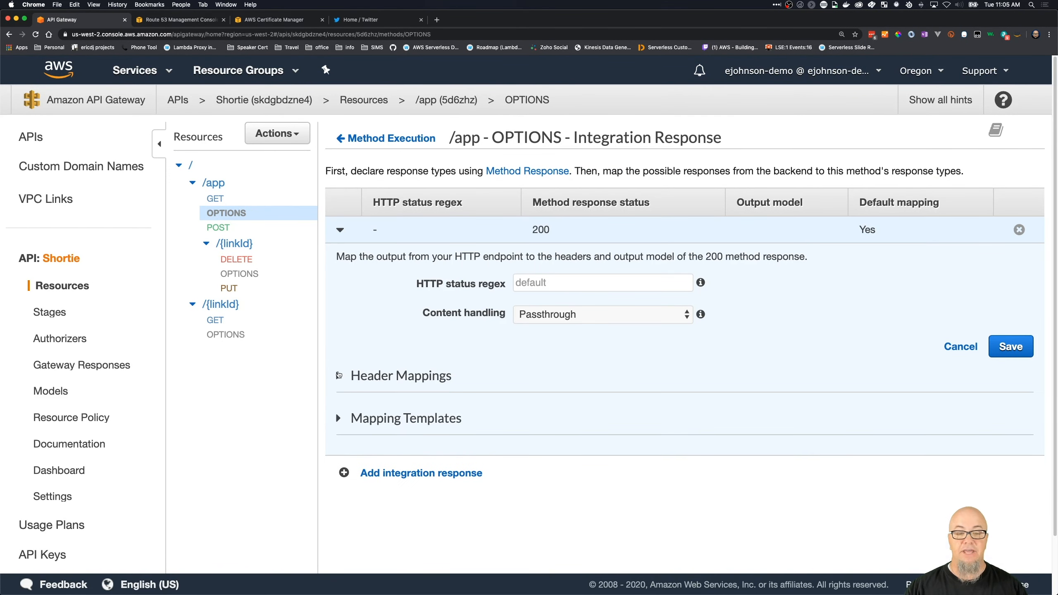
click(338, 376)
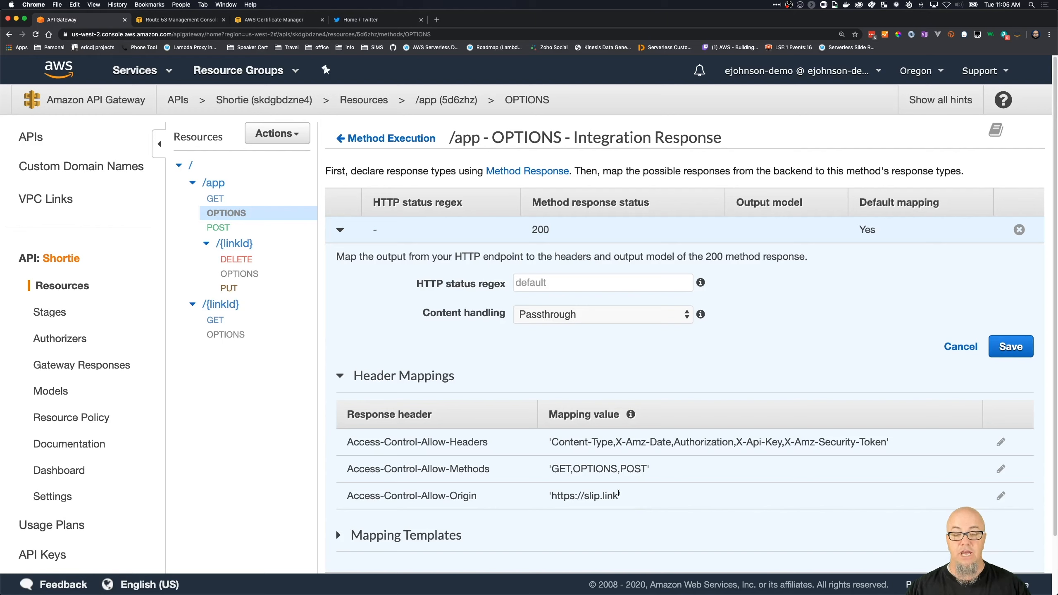
drag(620, 497, 548, 495)
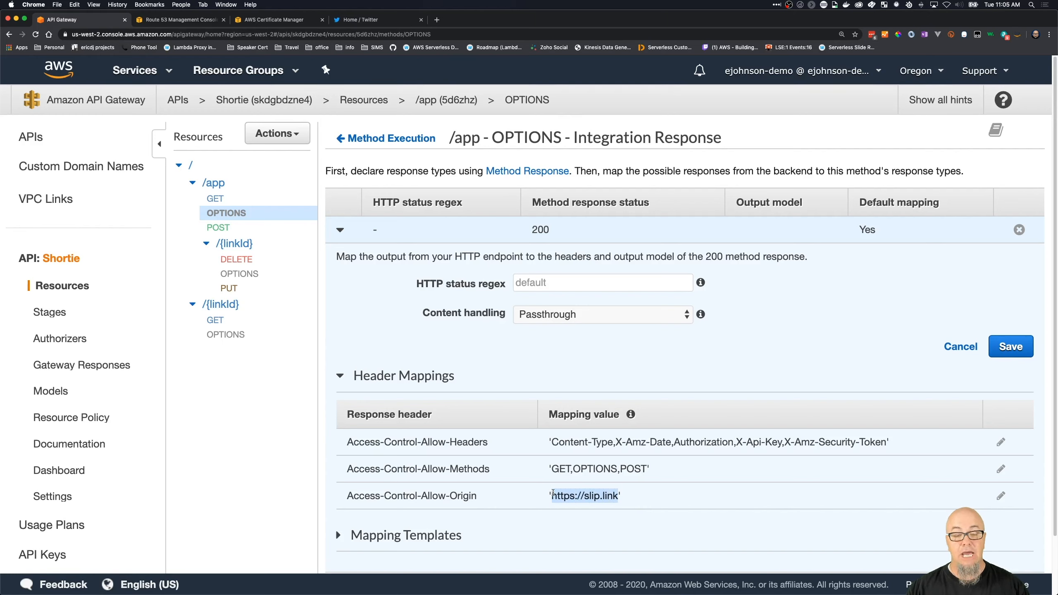
- Try '*' as the Access-Control-Allow-Origin mapping value, and discard the edit
click(1001, 496)
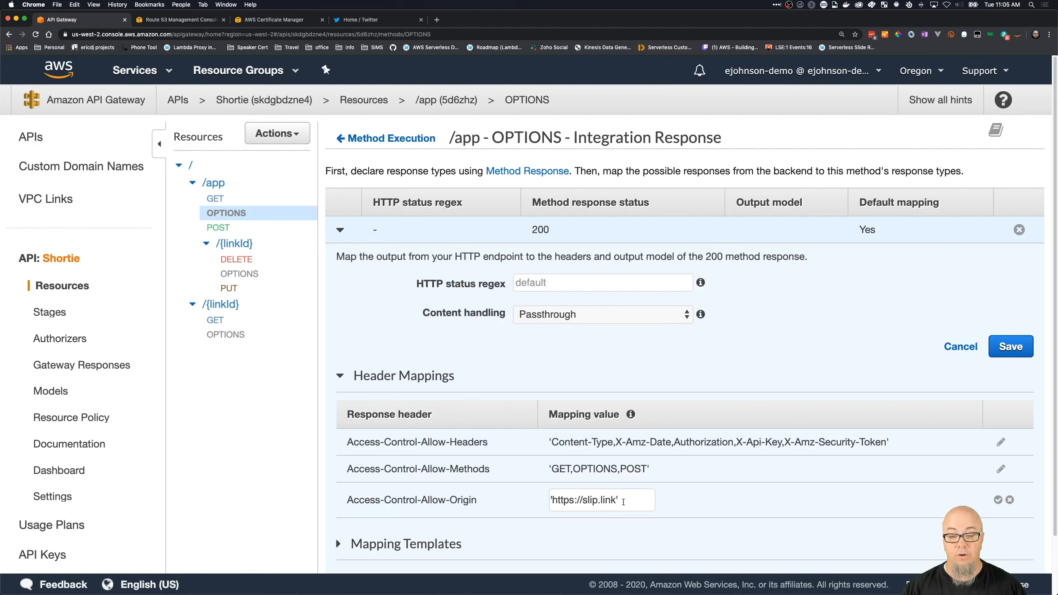
drag(617, 500, 552, 500)
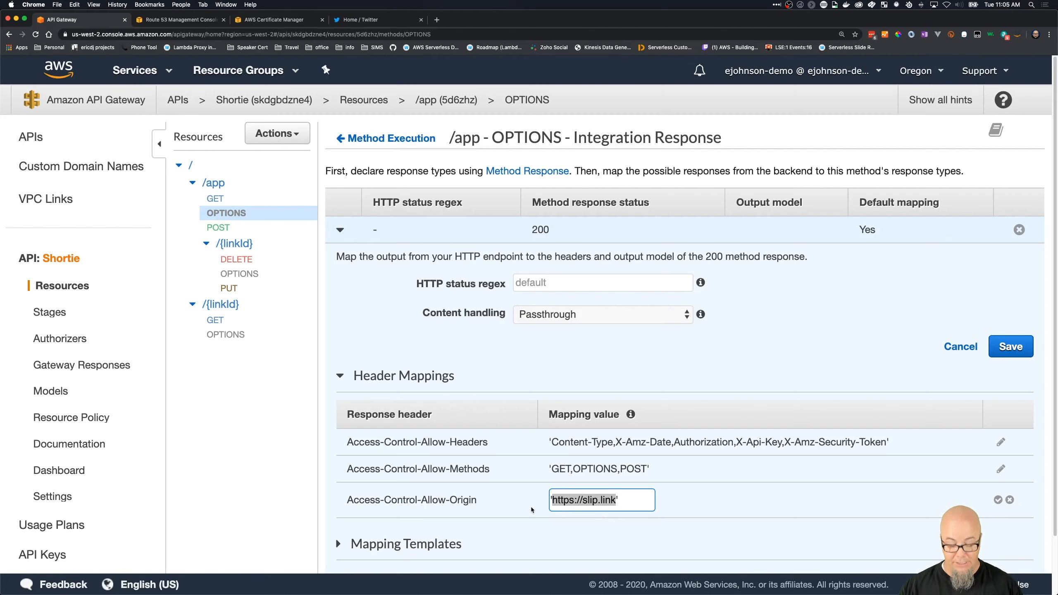
text(*)
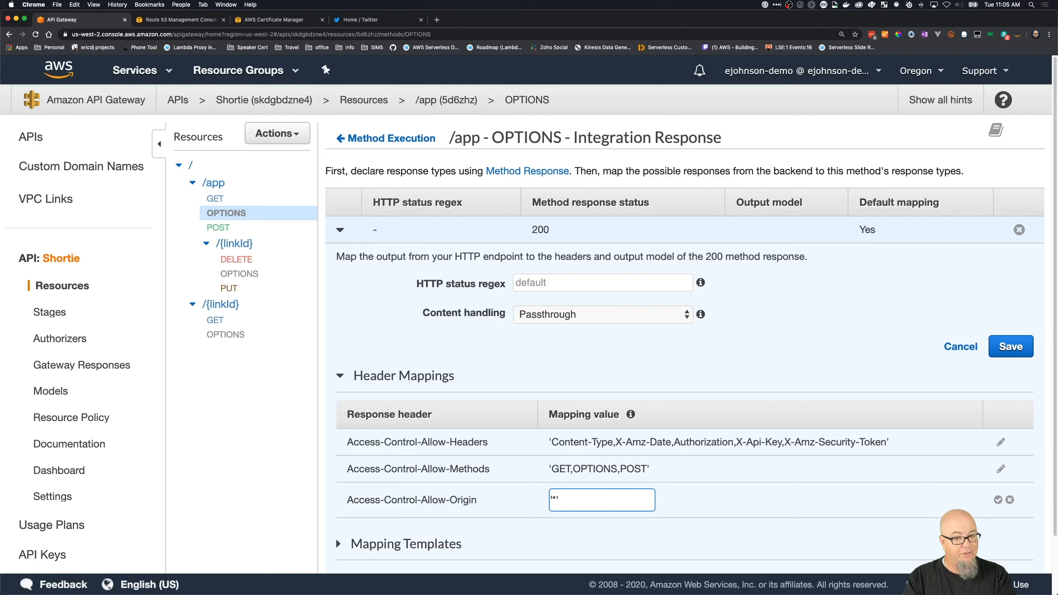
click(1010, 500)
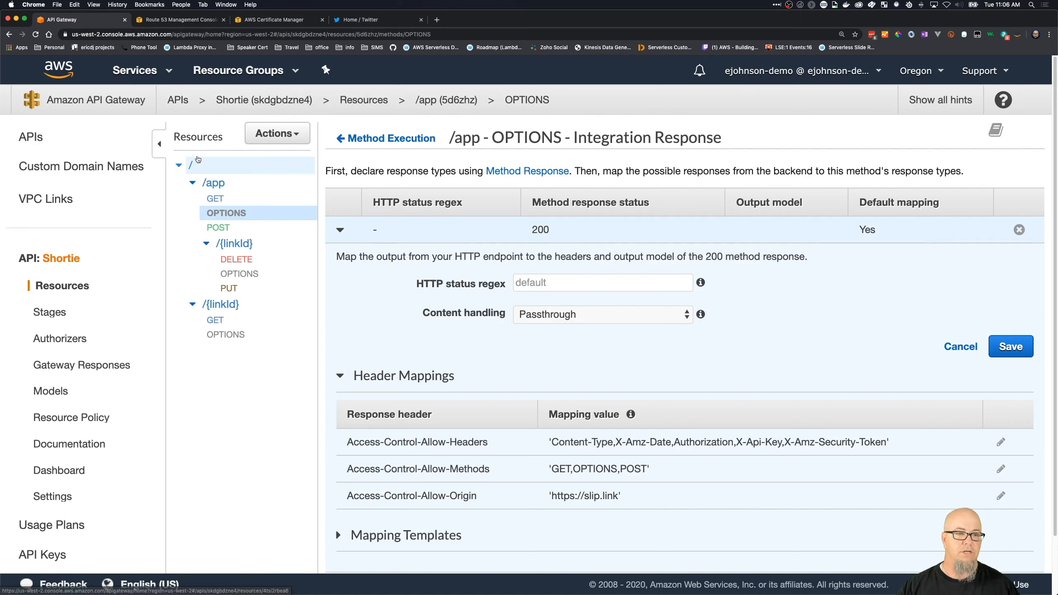
- Compare the method execution overviews of the /{linkId} GET and /app GET methods
click(224, 322)
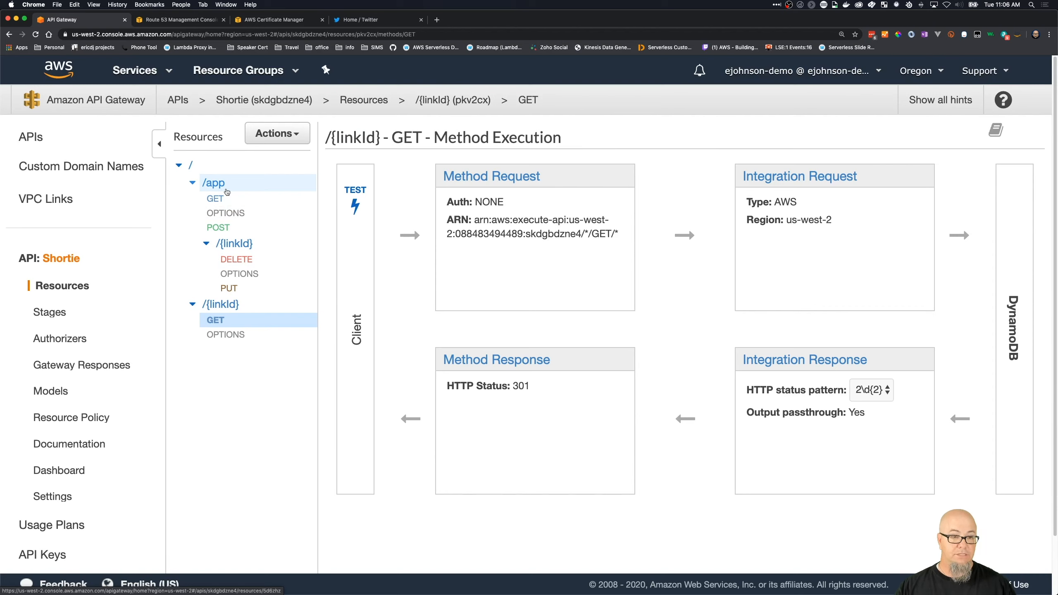
click(231, 200)
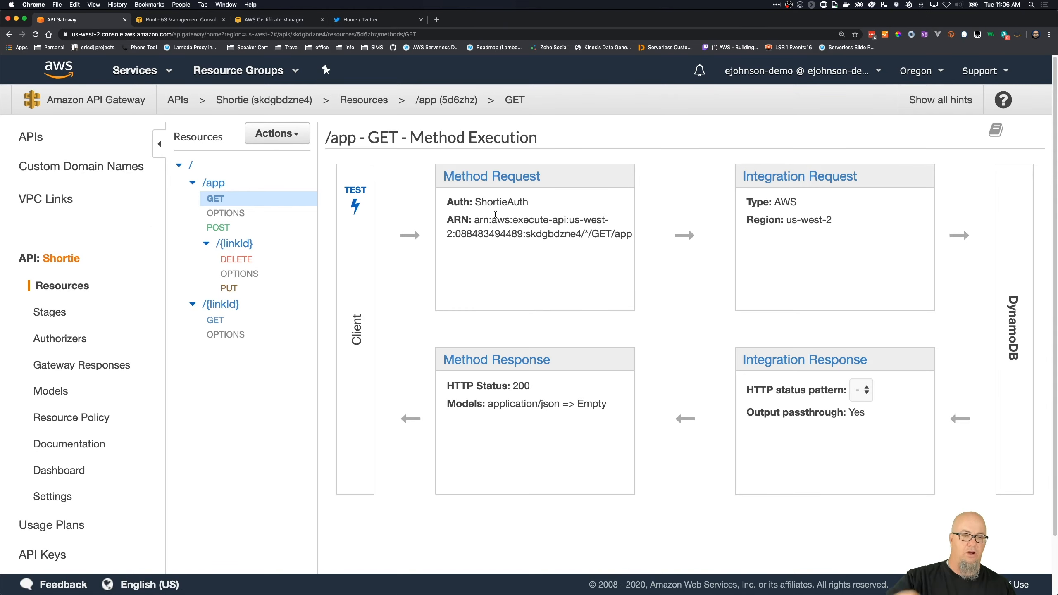
- Examine the Location header mapping in the integration response of the root-level /{linkId} GET method
click(261, 324)
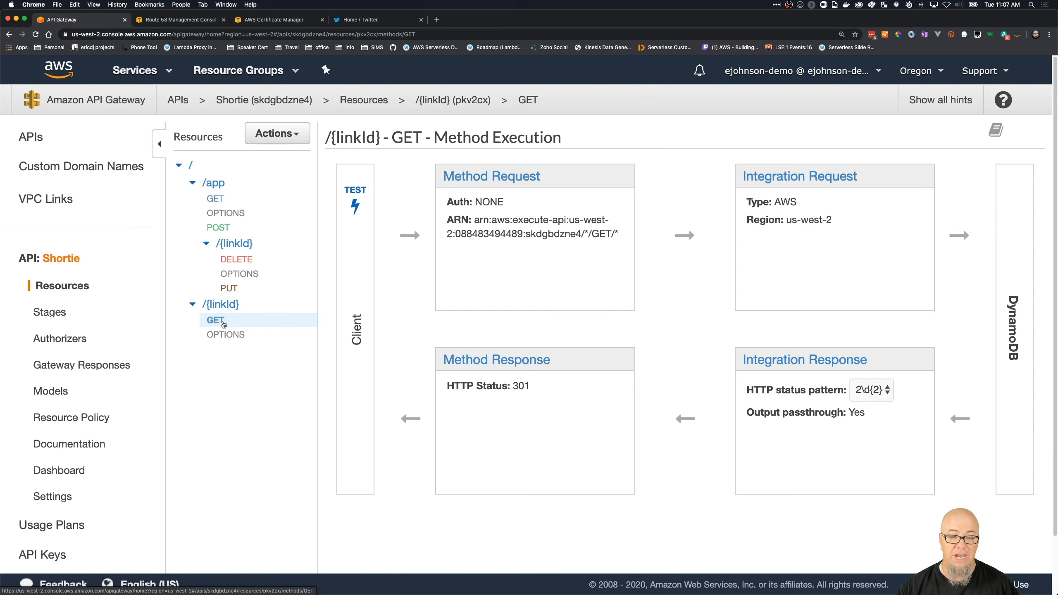
click(796, 358)
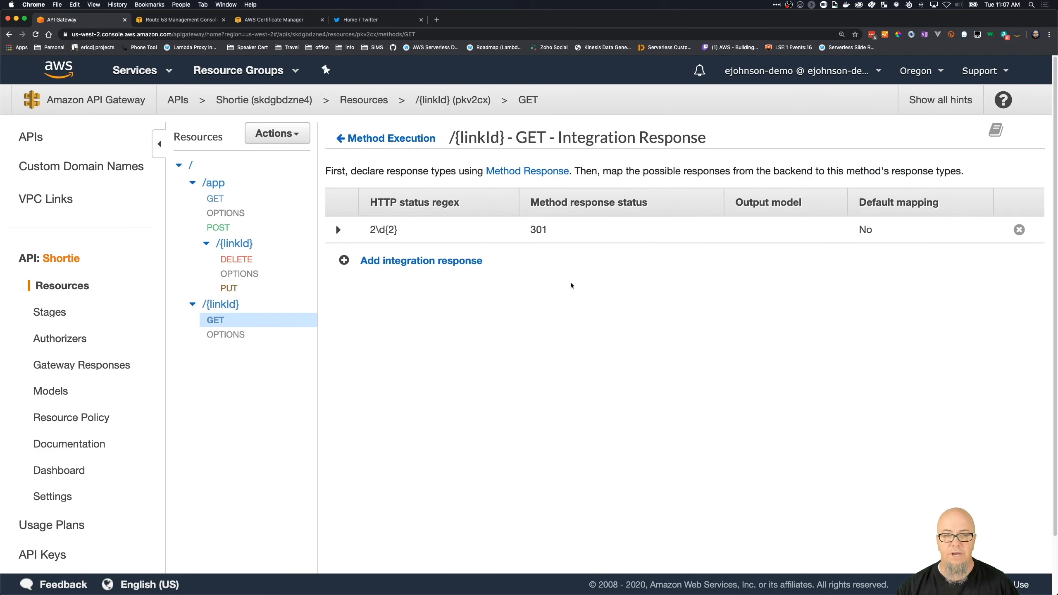
click(340, 230)
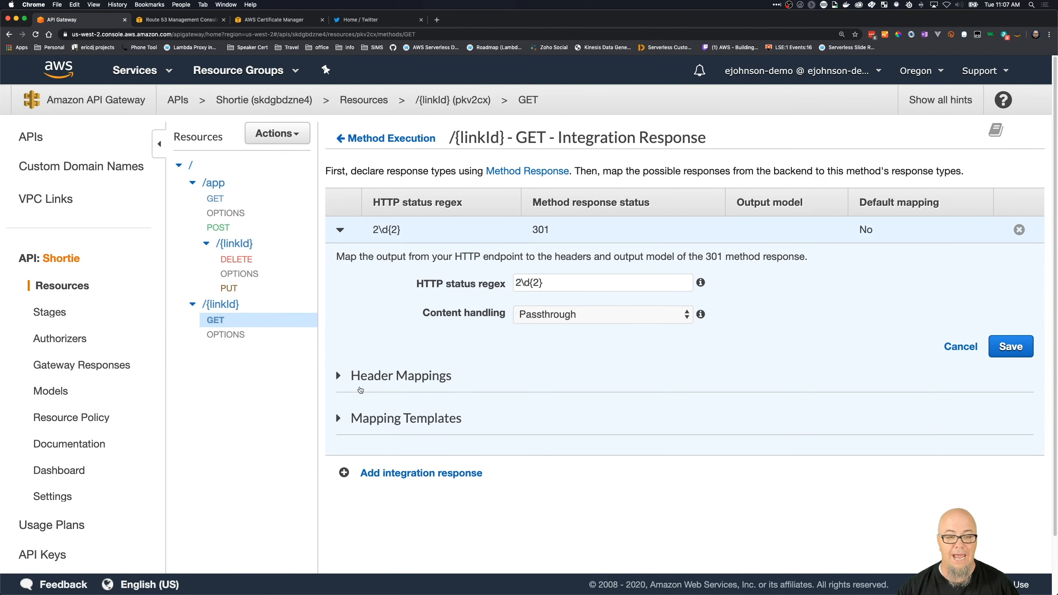
click(339, 377)
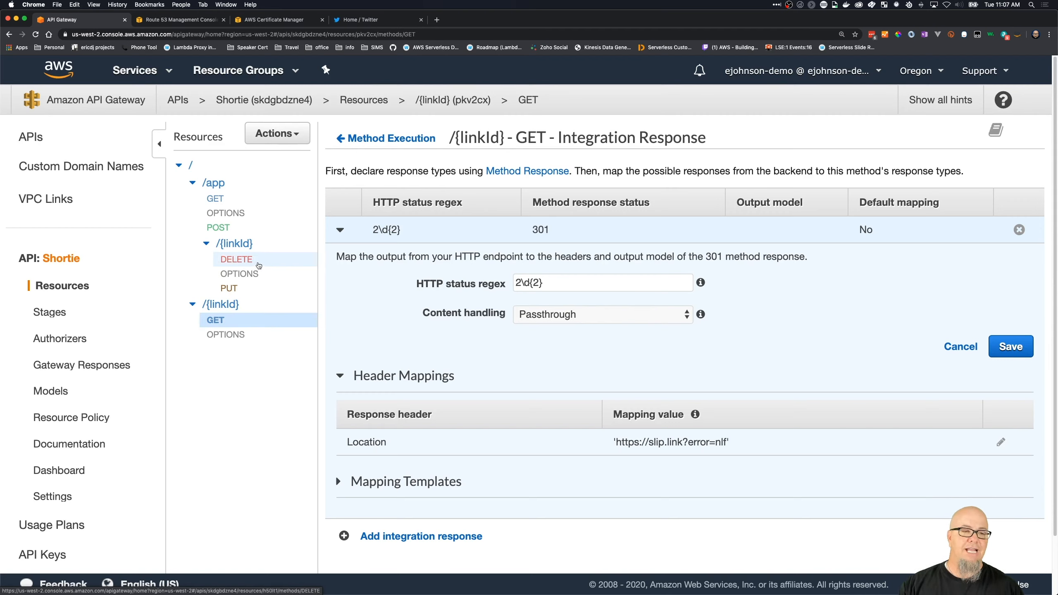
- Collapse the nested /{linkId} resource and the /app branch in the Shortie resource tree
click(205, 243)
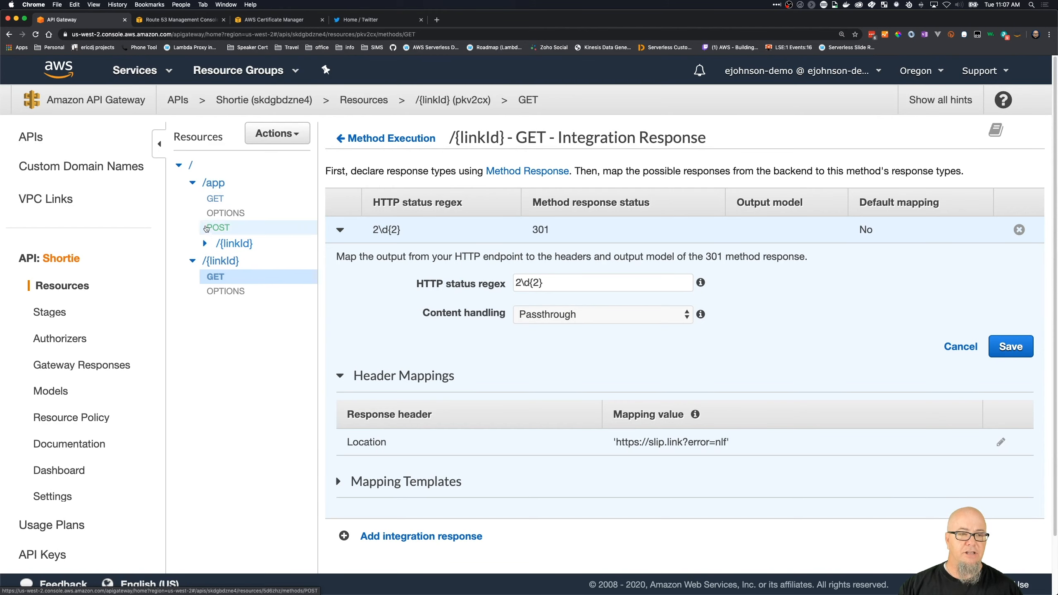
click(194, 178)
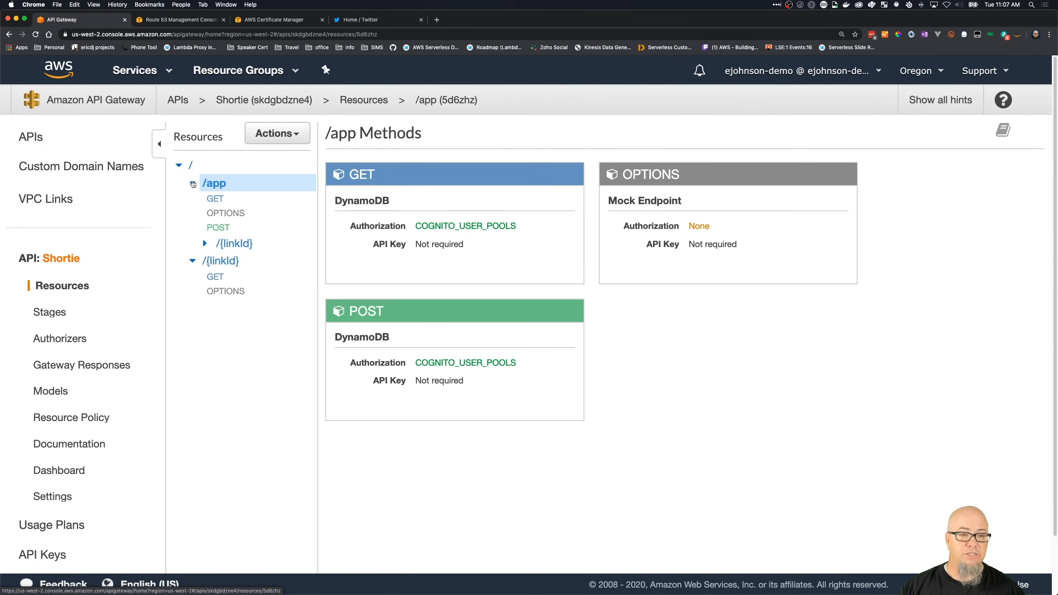
click(192, 183)
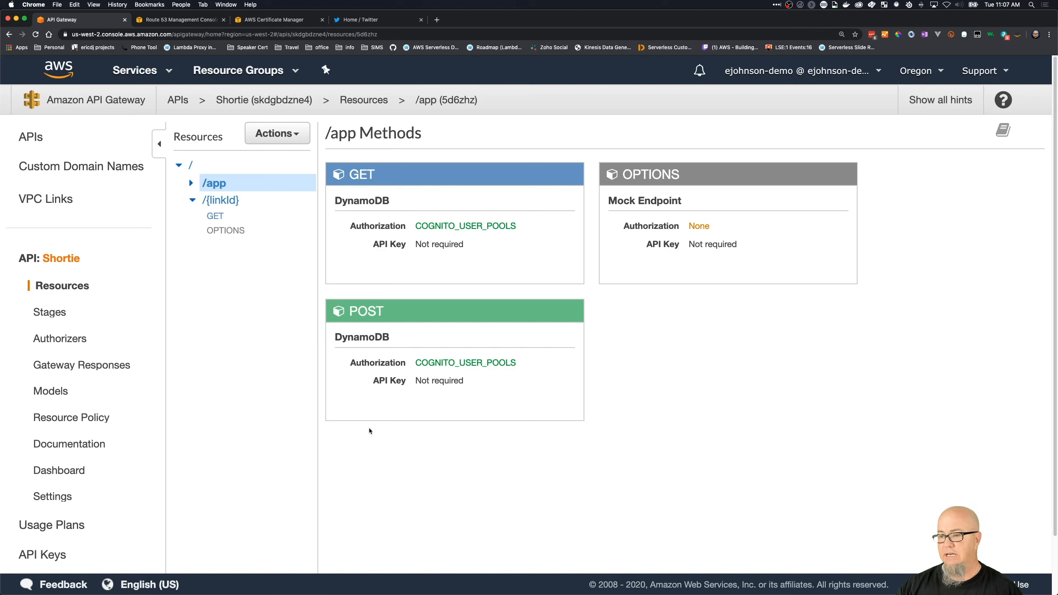
- Examine the Prod stage's methods and its cache, throttling, Web ACL and client certificate settings
click(55, 317)
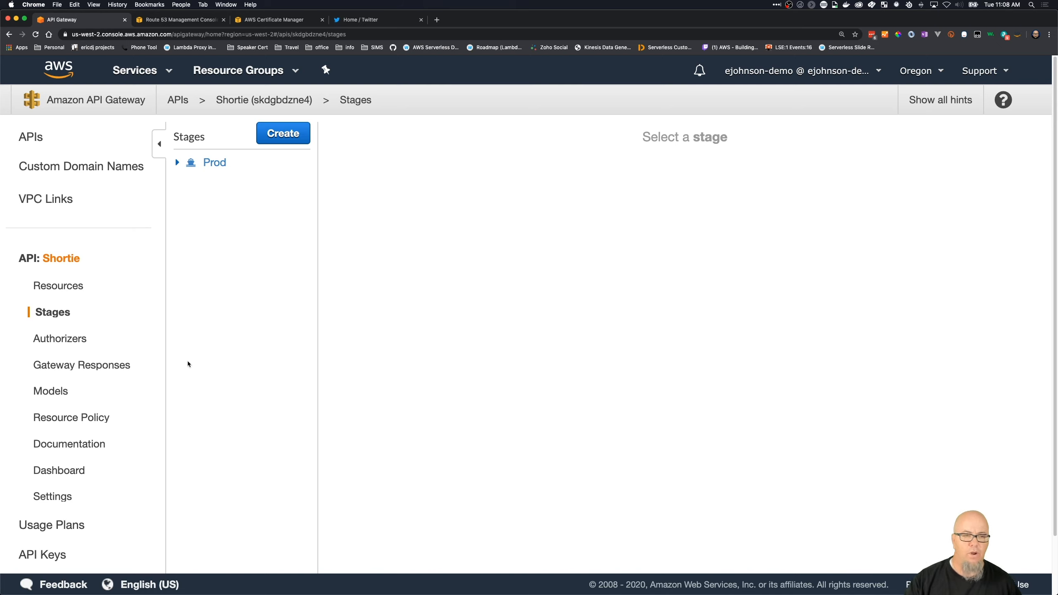
click(178, 162)
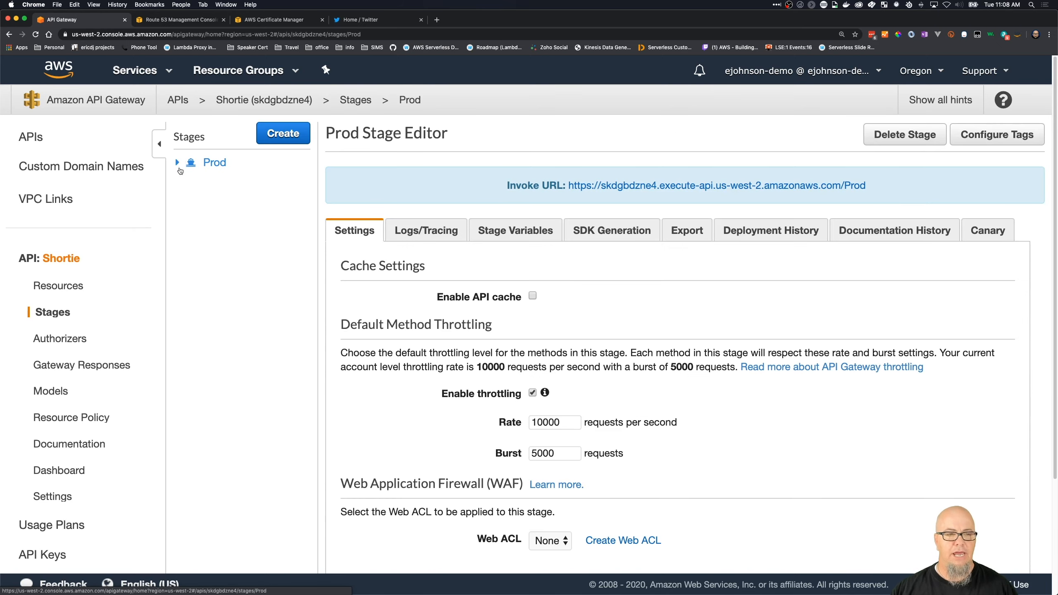
click(179, 163)
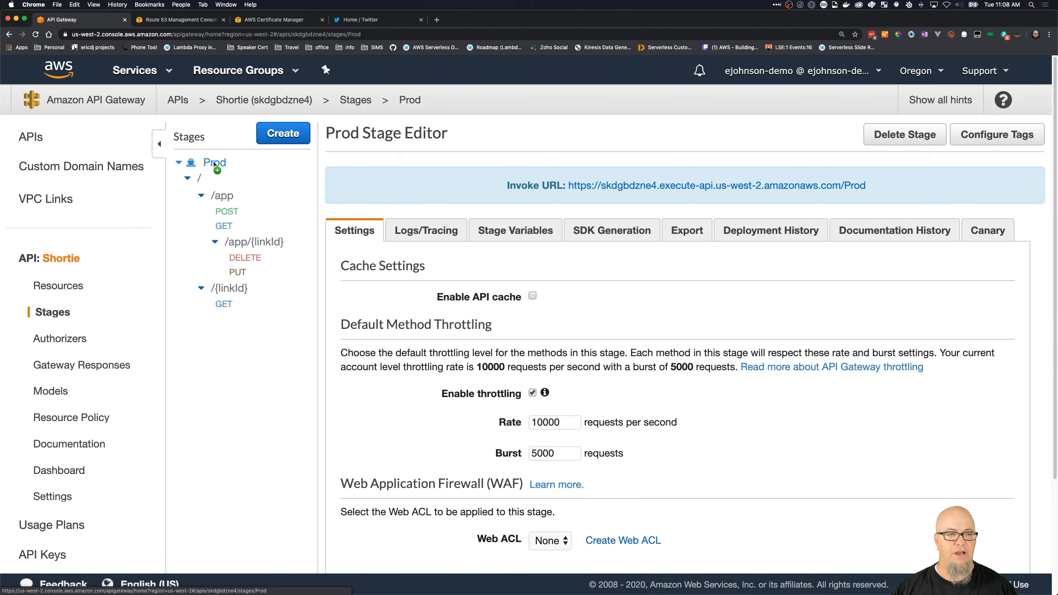
scroll(901, 266, down, 1)
scroll(720, 193, up, 1)
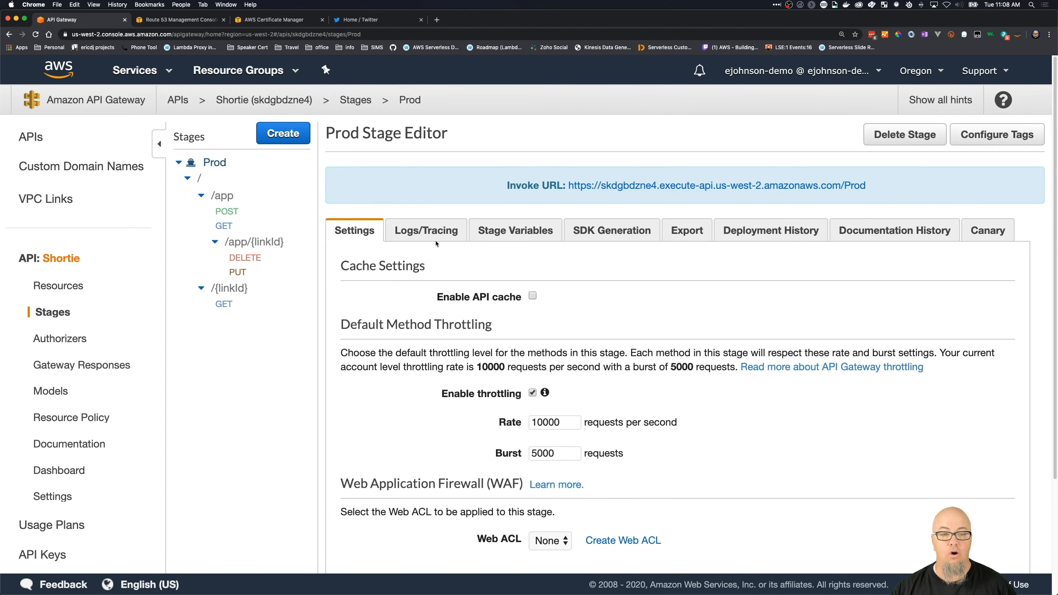
scroll(496, 454, down, 5)
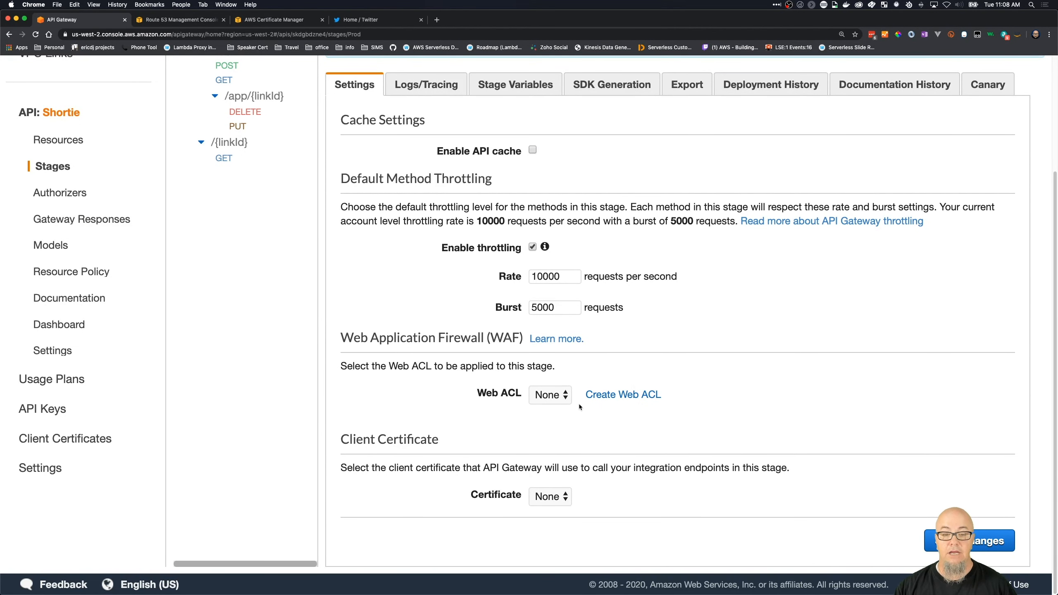
- Go from the Prod stage's firewall settings to AWS WAF and start creating a new web ACL
click(607, 398)
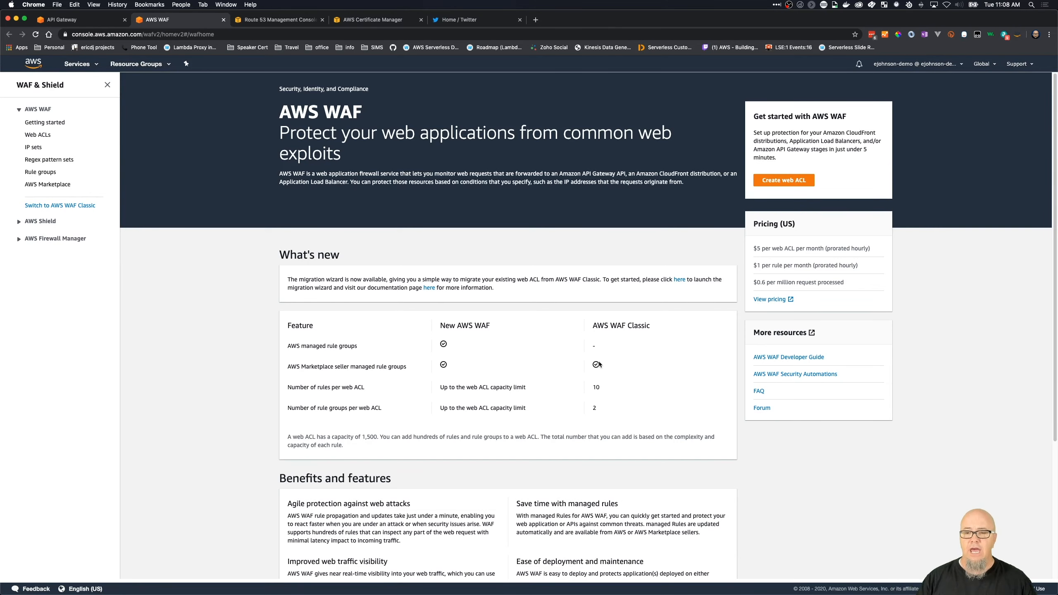
click(784, 180)
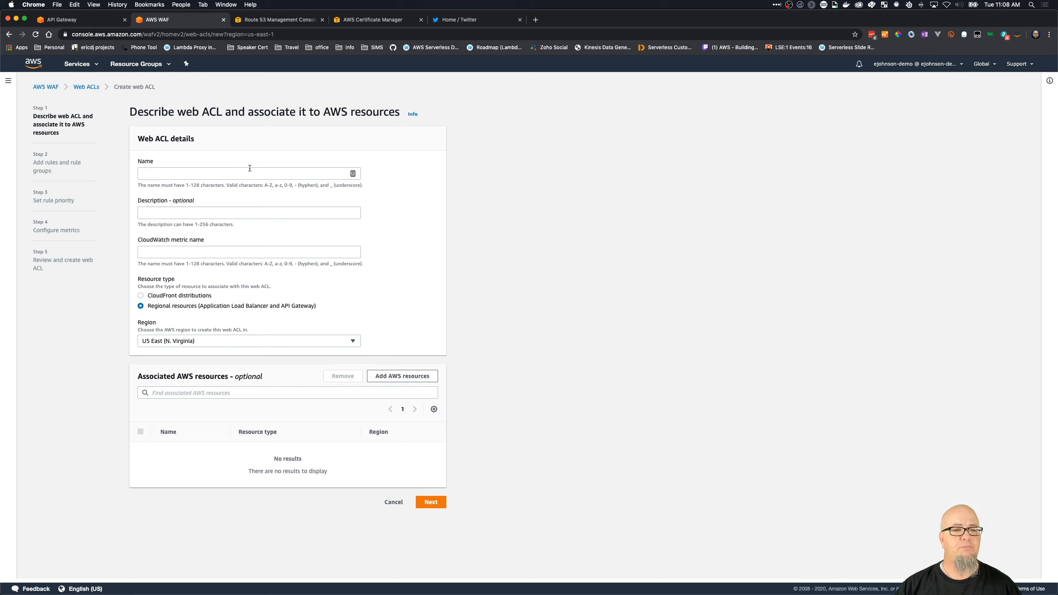
- Enter country as the new web ACL's name
click(249, 170)
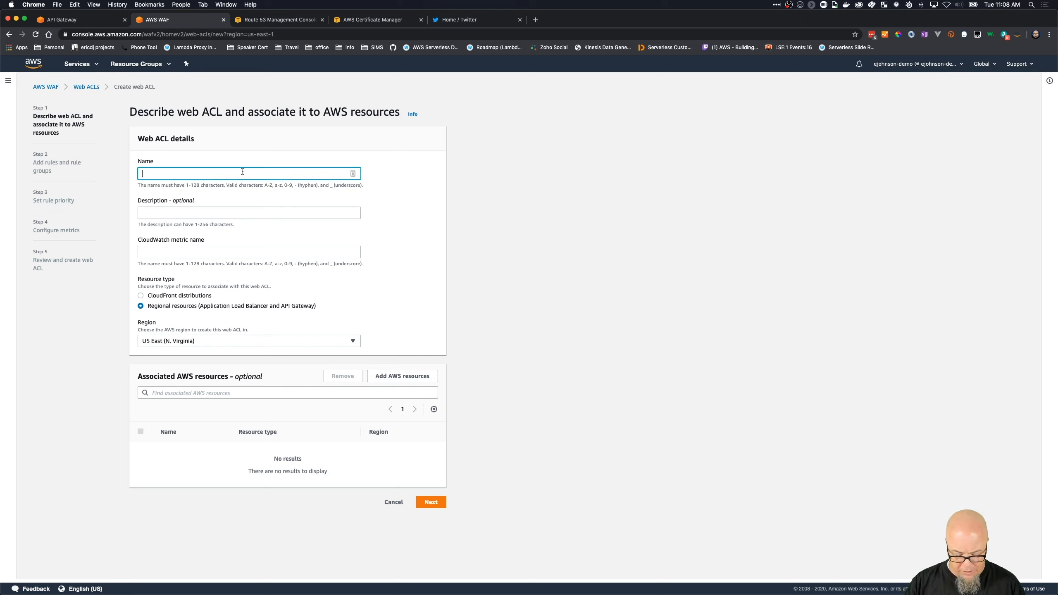
text(limit)
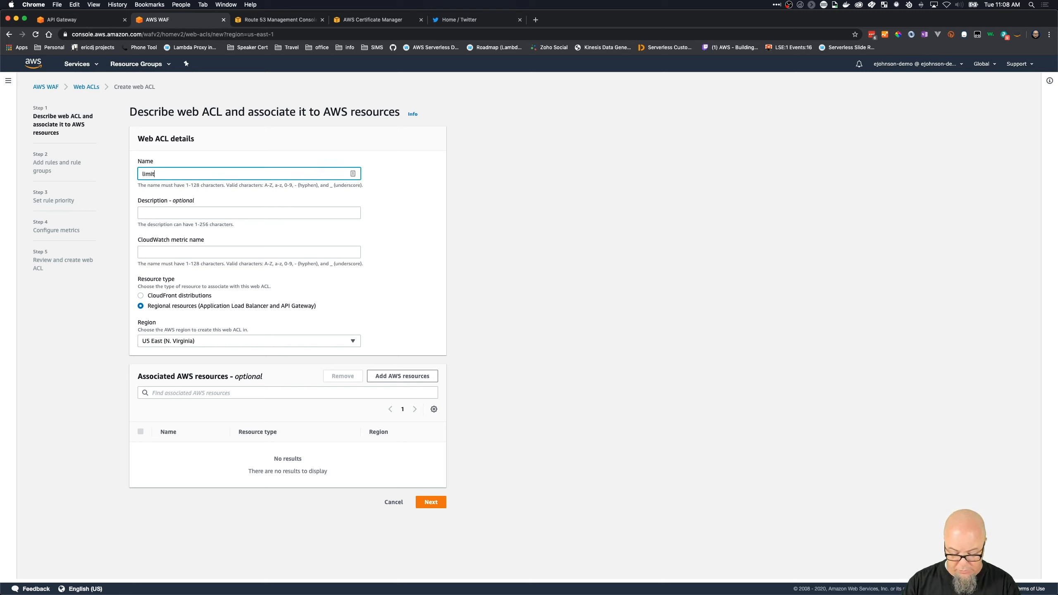
key(BackSpace)
key(BackSpace)
key(BackSpace)
text(country)
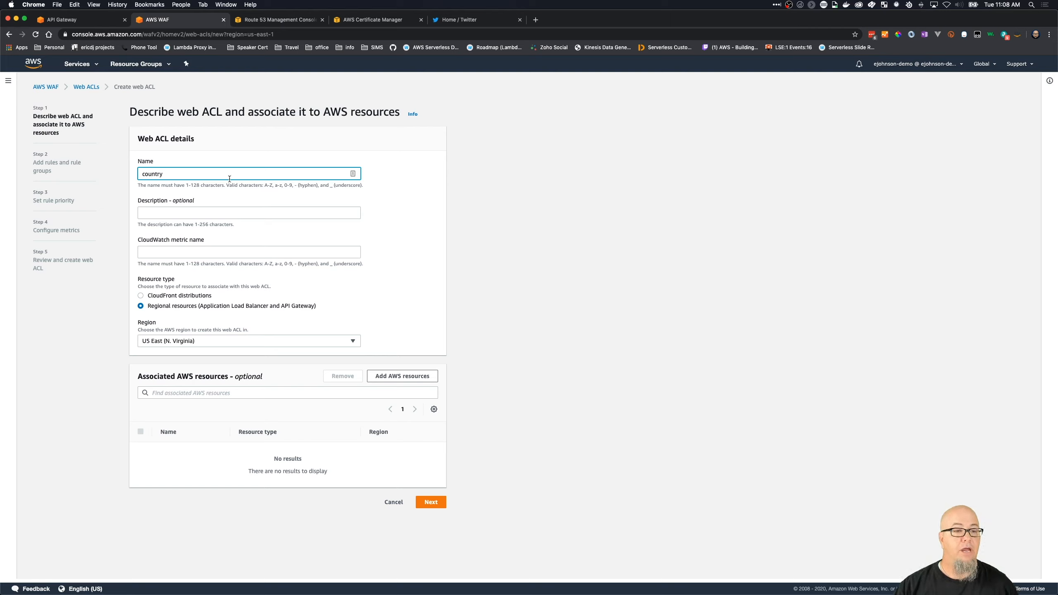
click(234, 215)
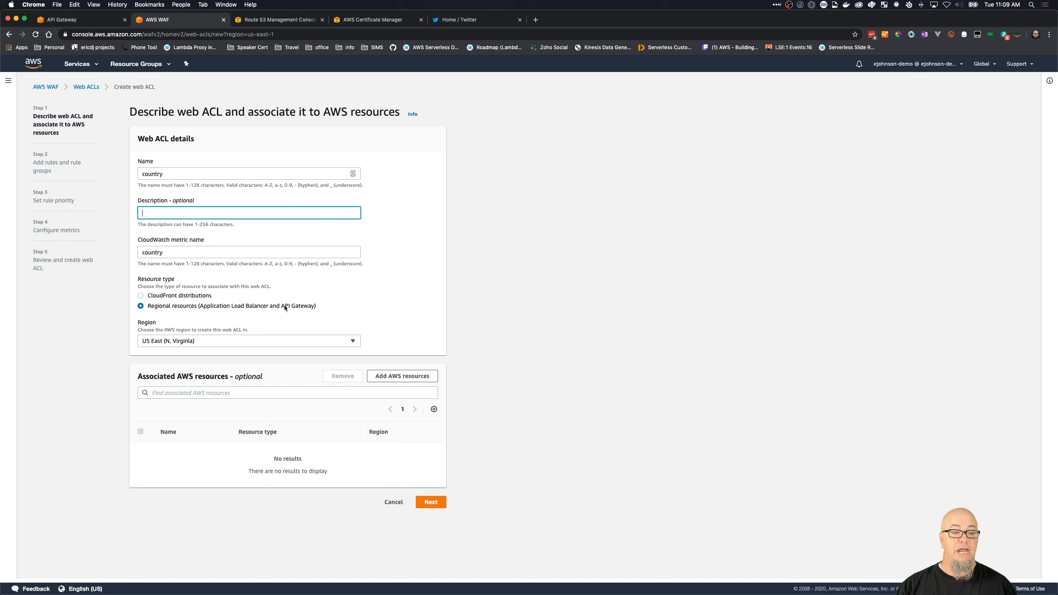
- Set the web ACL's region to US West (Oregon) and name the ACL country
click(334, 342)
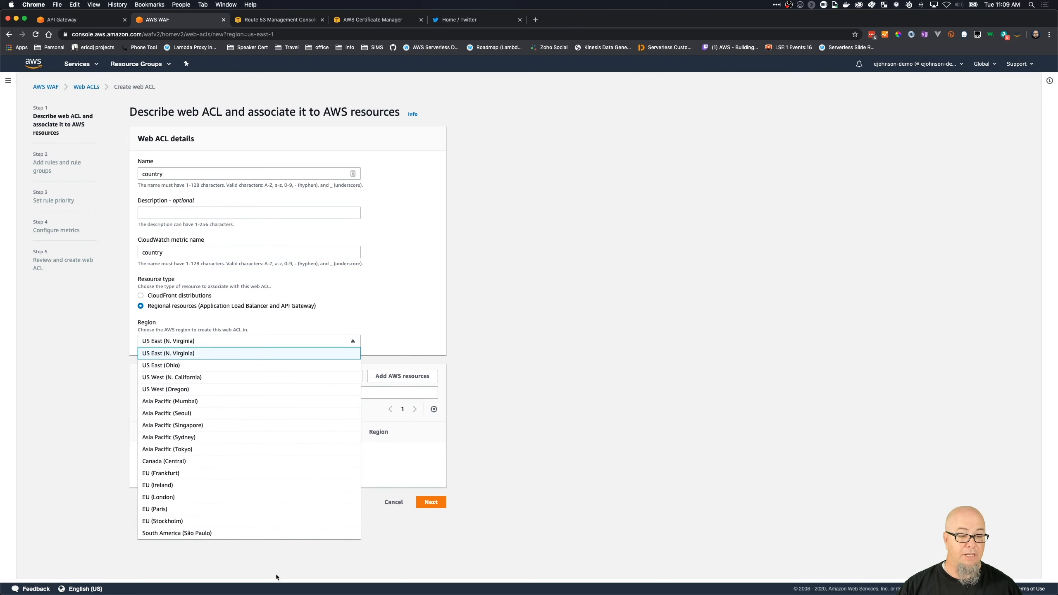
click(261, 388)
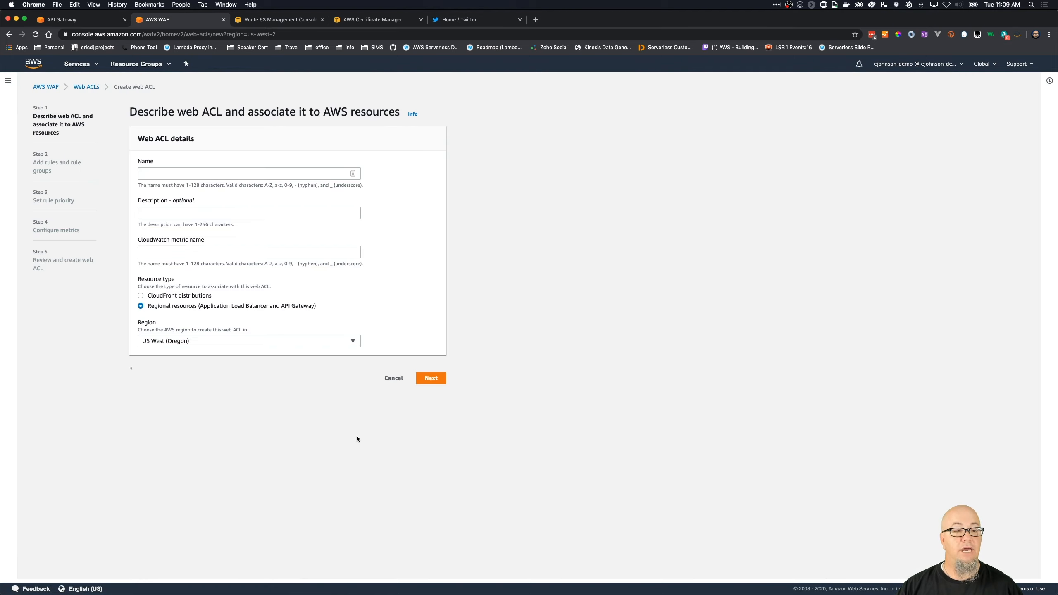
click(199, 173)
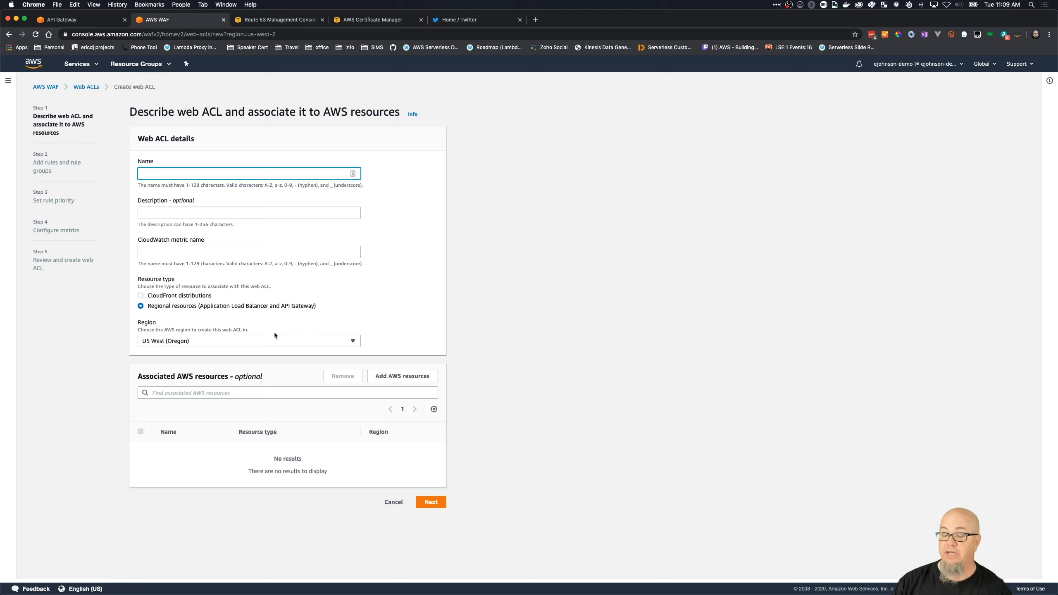
text(country)
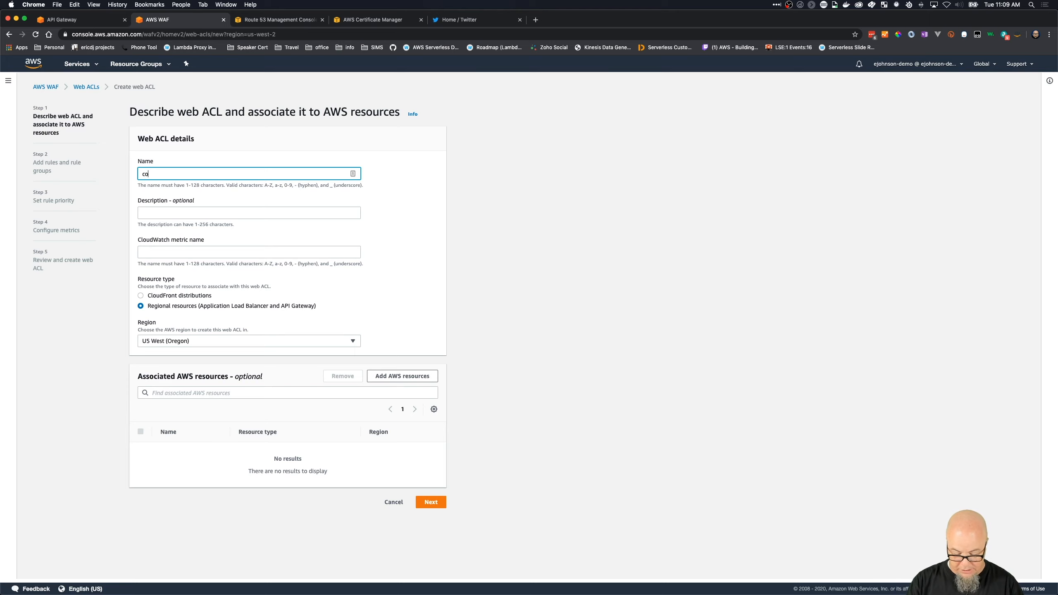
click(227, 212)
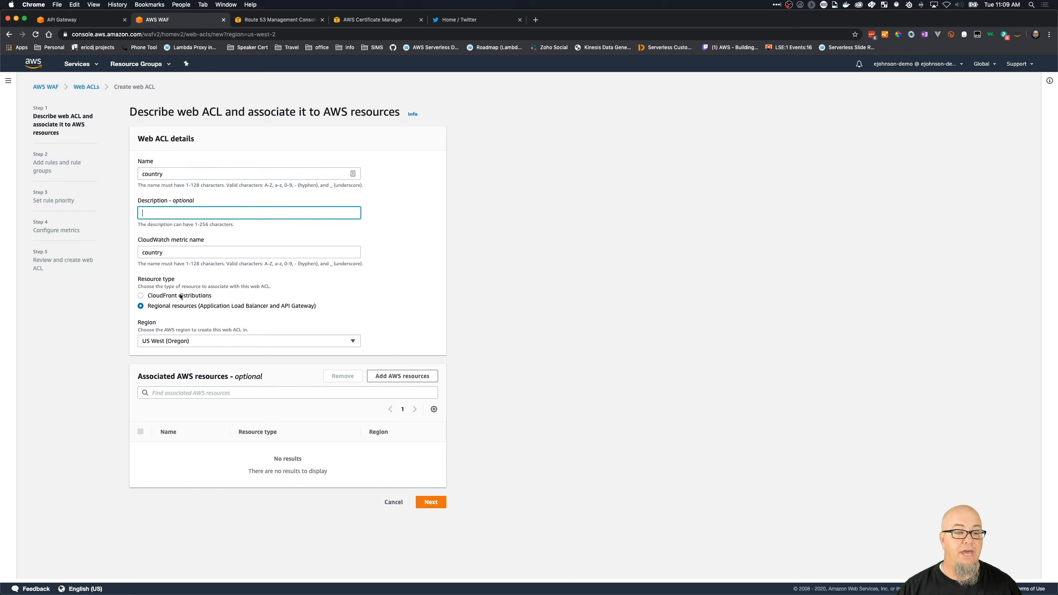
- Associate the Shortie - Prod API Gateway resource with the web ACL and continue to the rules stage
click(237, 391)
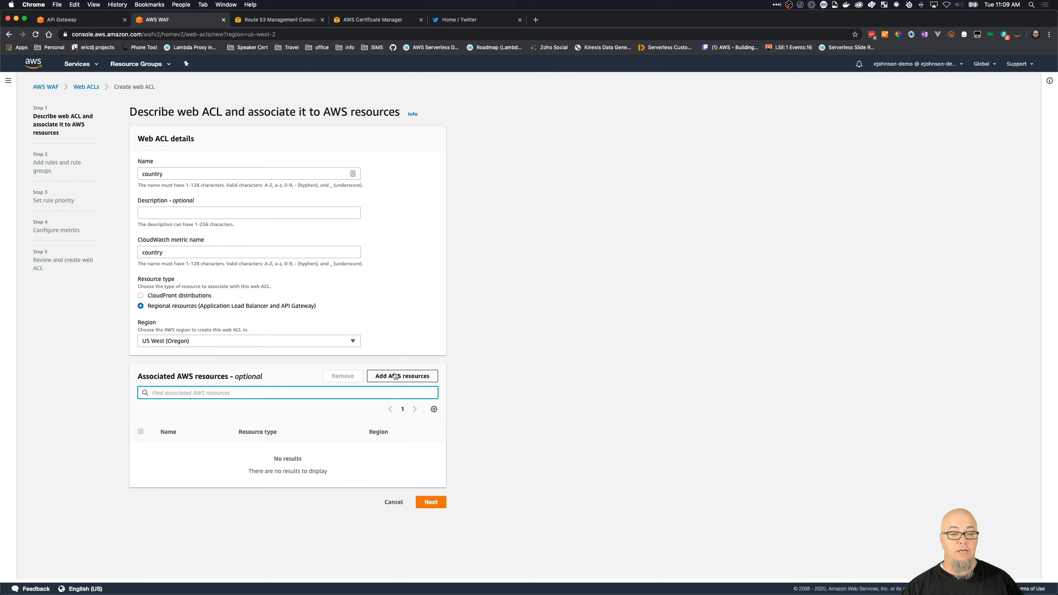
click(384, 379)
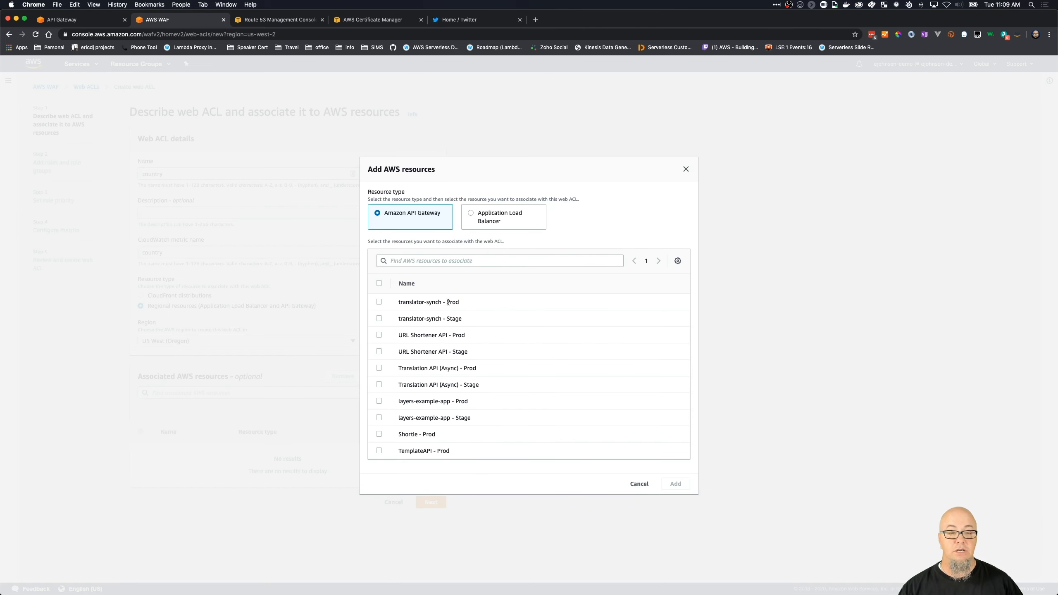
click(378, 435)
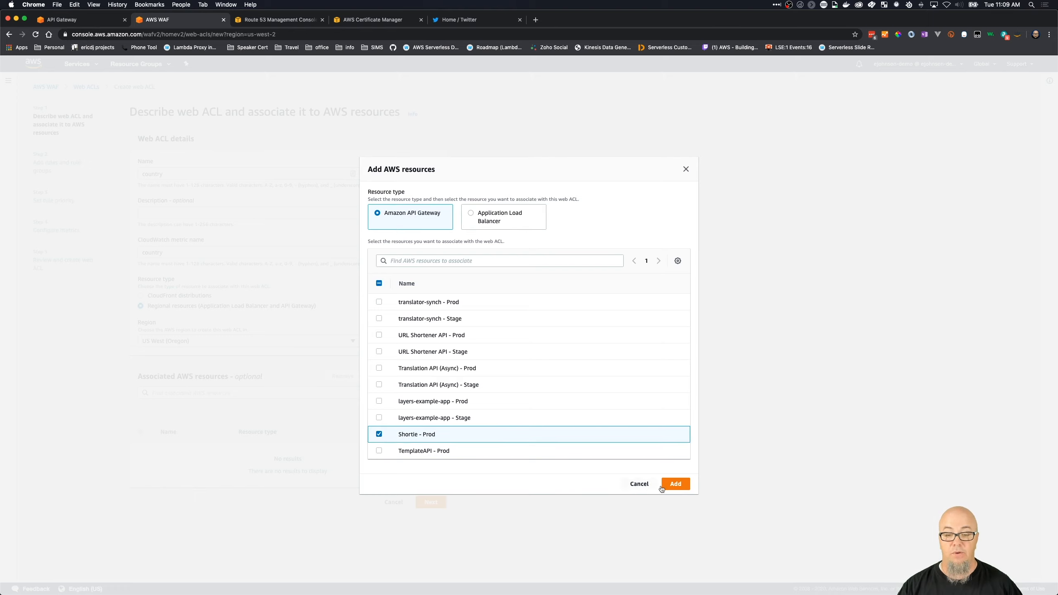
click(676, 484)
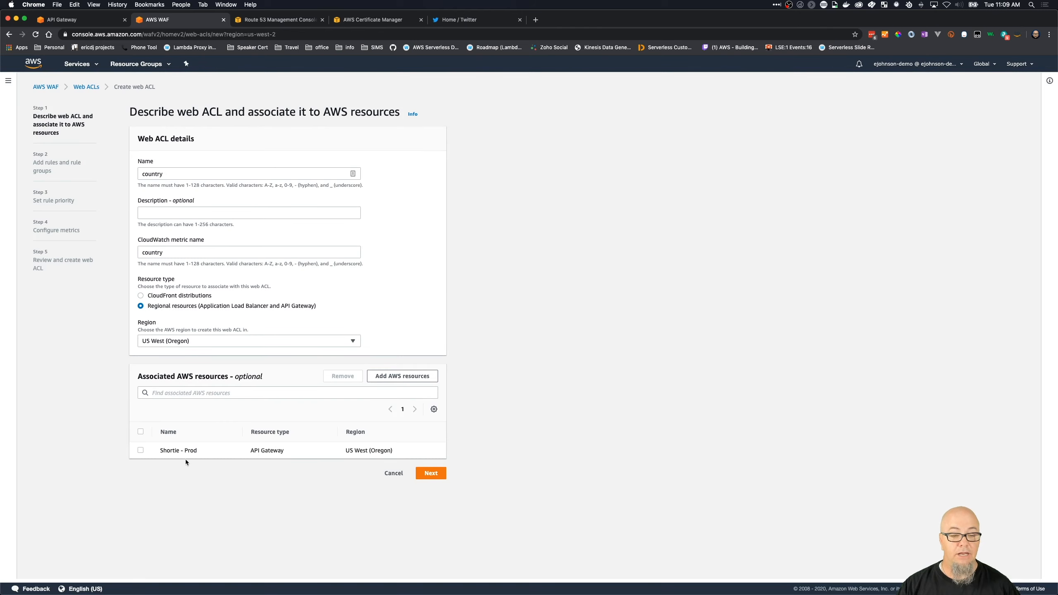
click(421, 477)
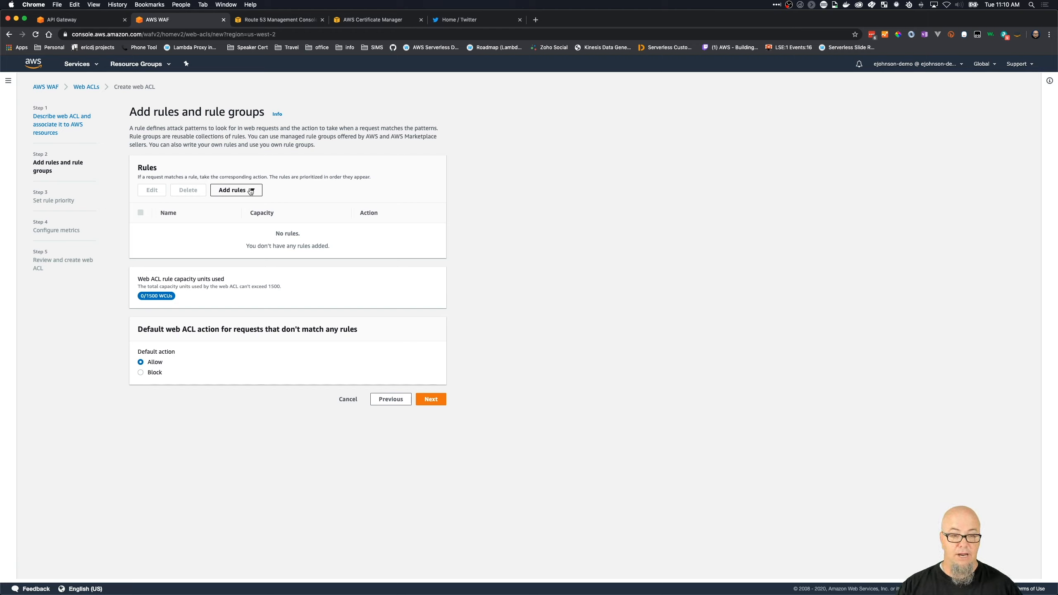
- Start a custom rule in the rule builder, named country and with the type Regular rule
click(250, 191)
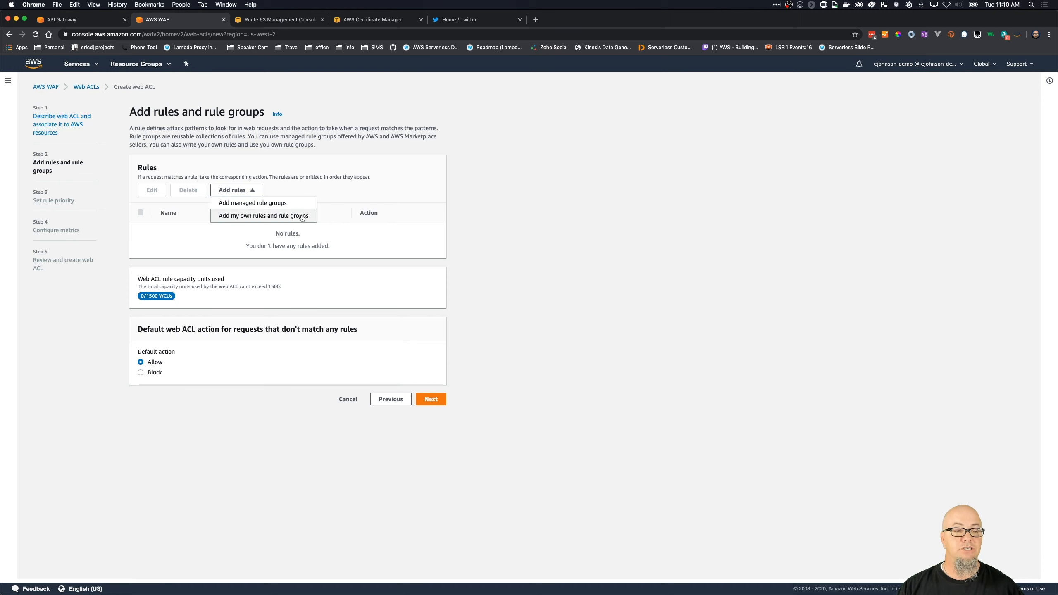
click(302, 216)
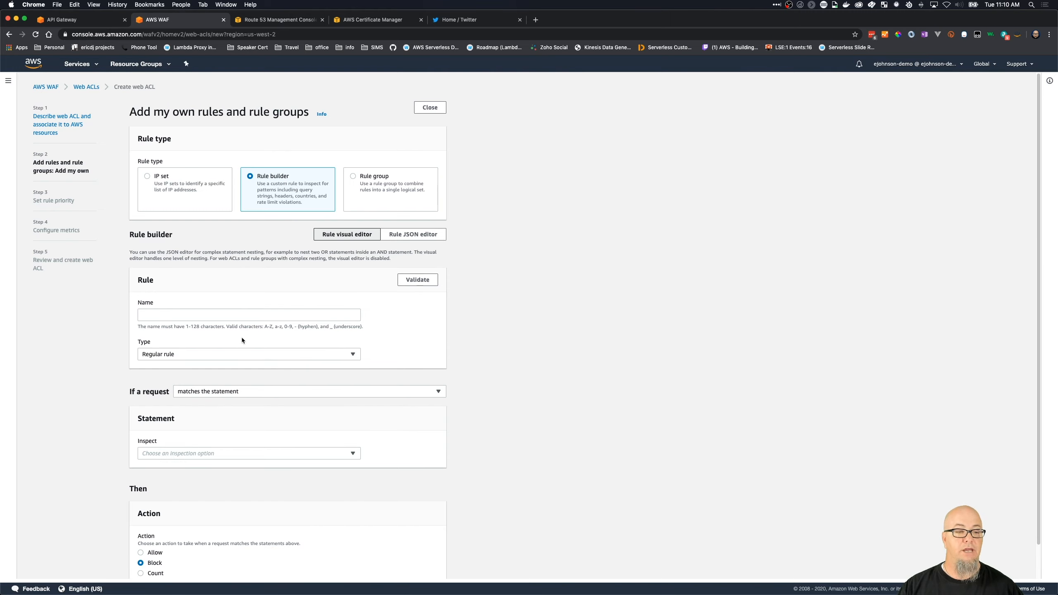
click(219, 316)
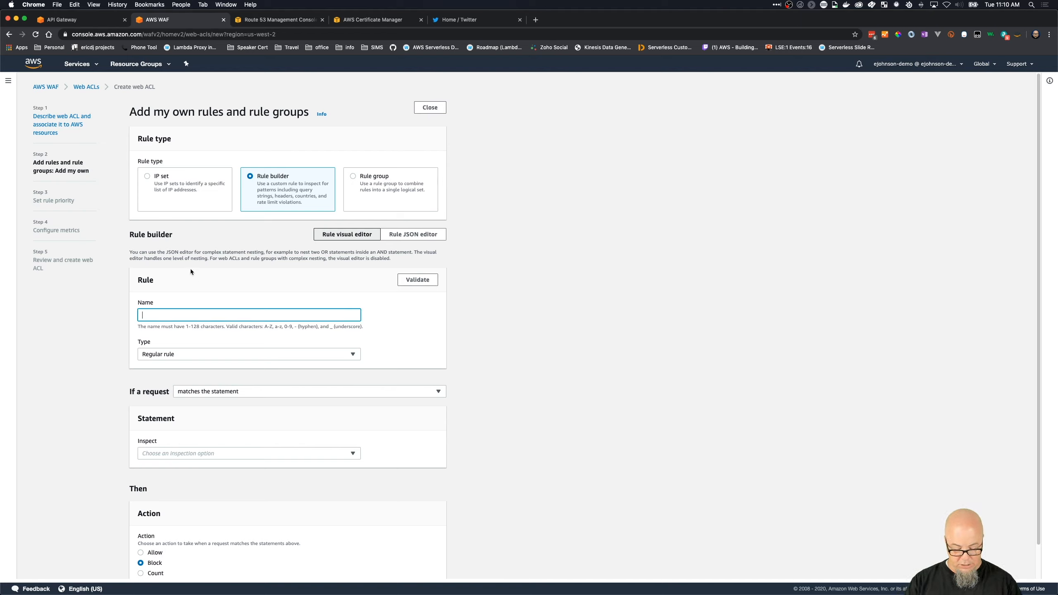
text(country)
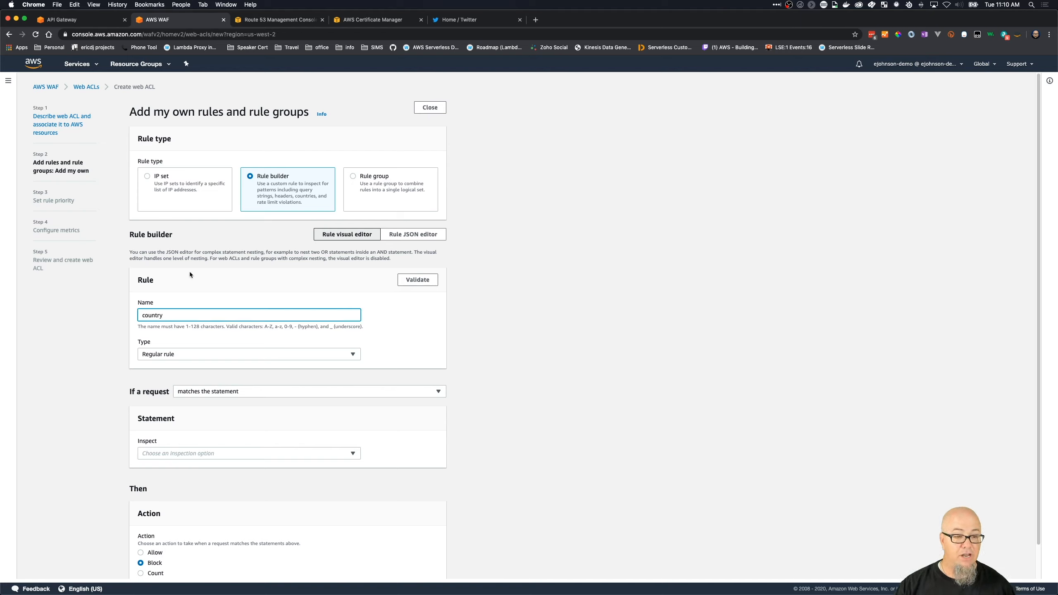
click(353, 354)
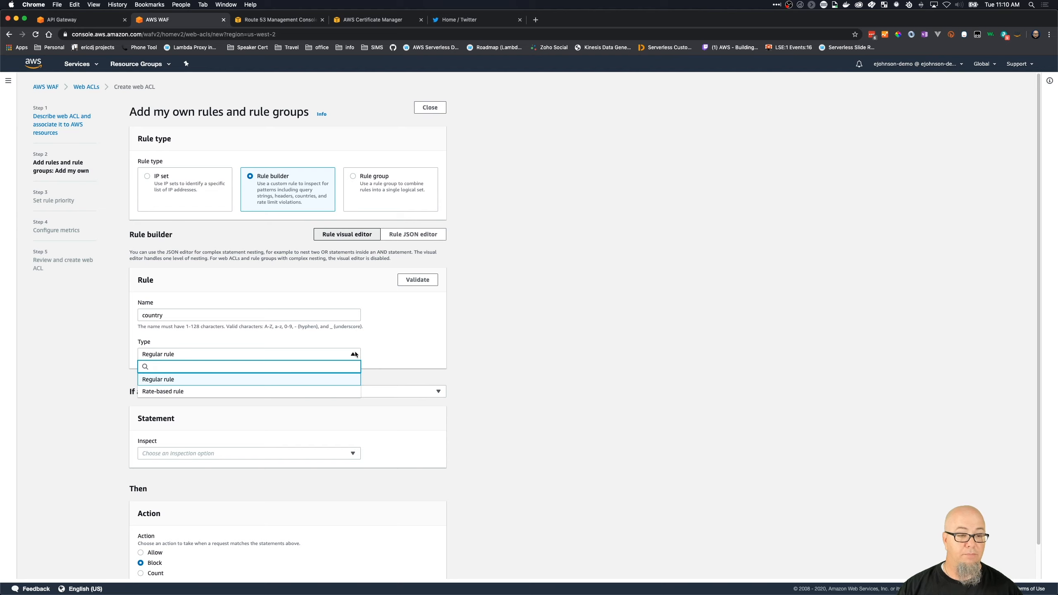
click(350, 380)
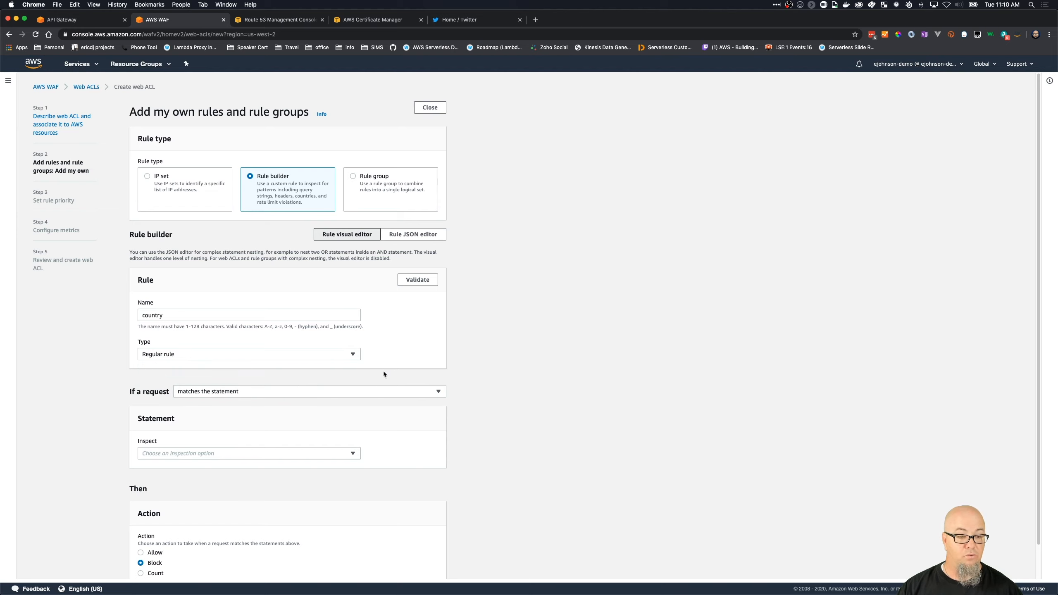
- Review the request-matching conditions available for the country rule
scroll(391, 410, down, 2)
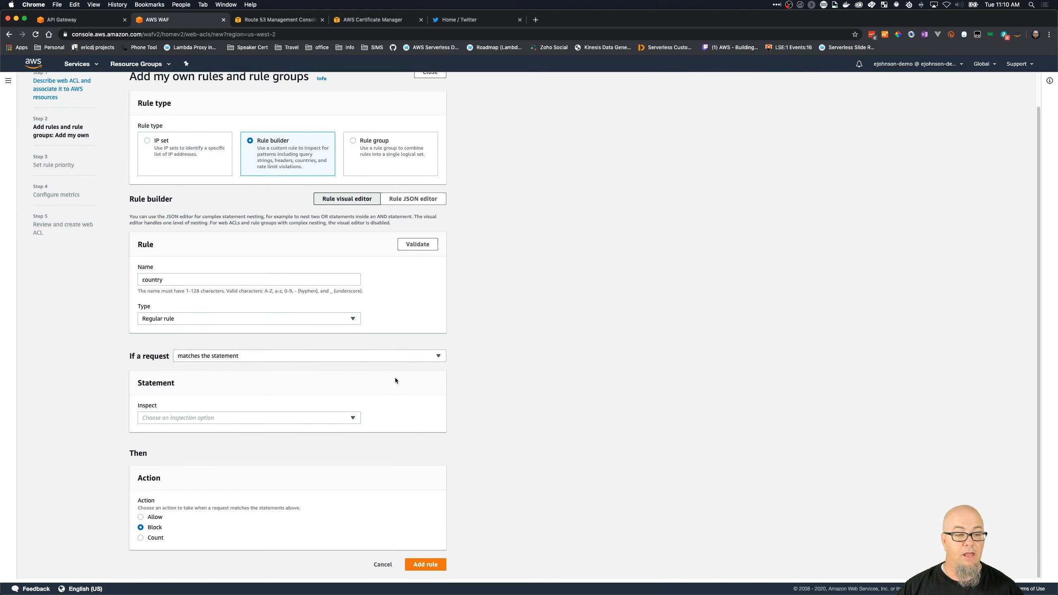
click(383, 359)
click(544, 331)
click(258, 359)
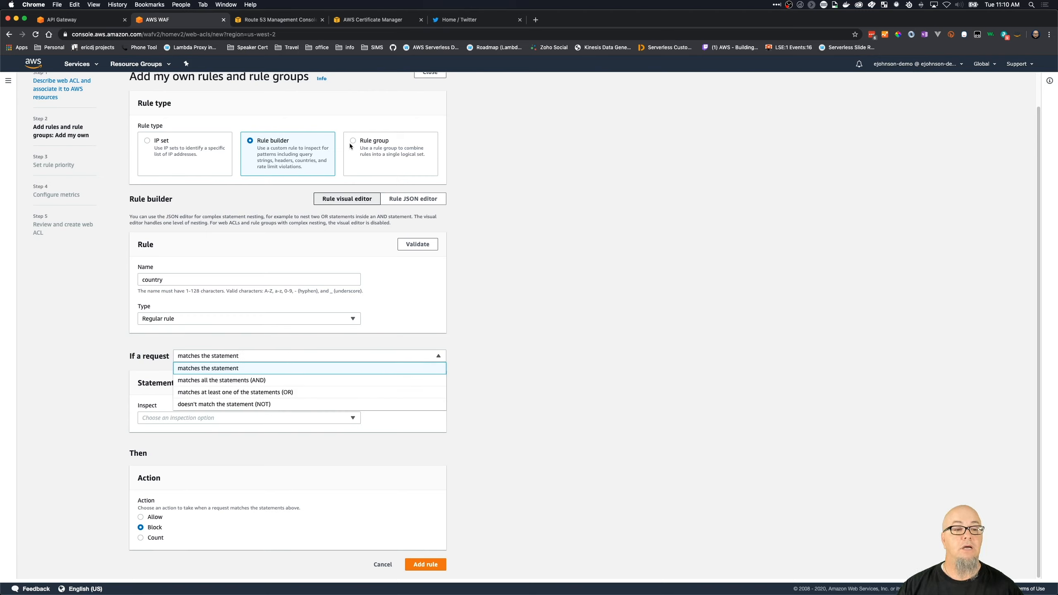
- Compare the IP set and Rule group rule types, and check which rule groups can be chosen
click(147, 142)
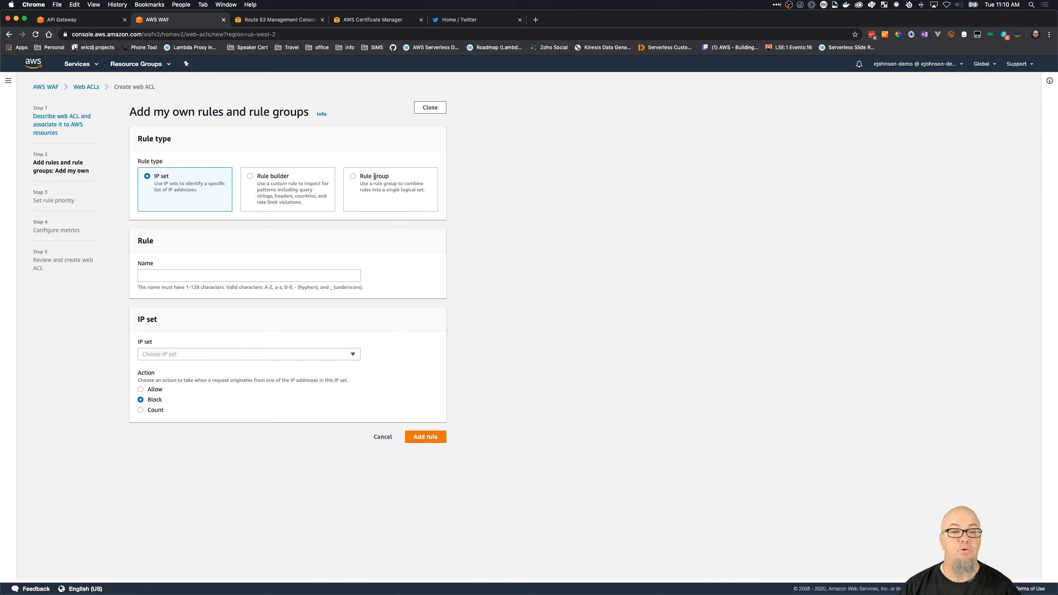
click(354, 177)
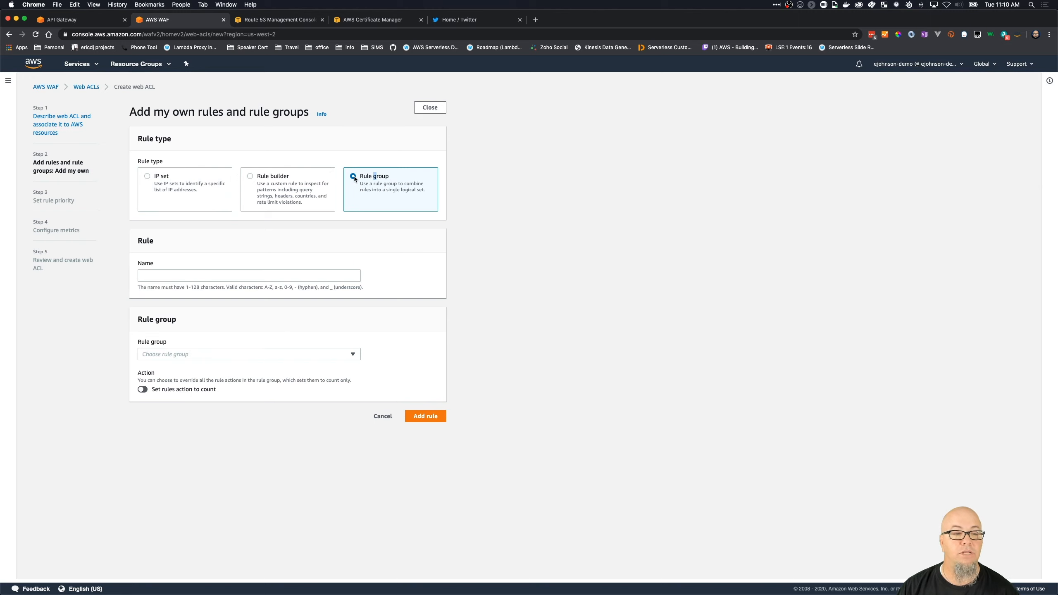
click(245, 355)
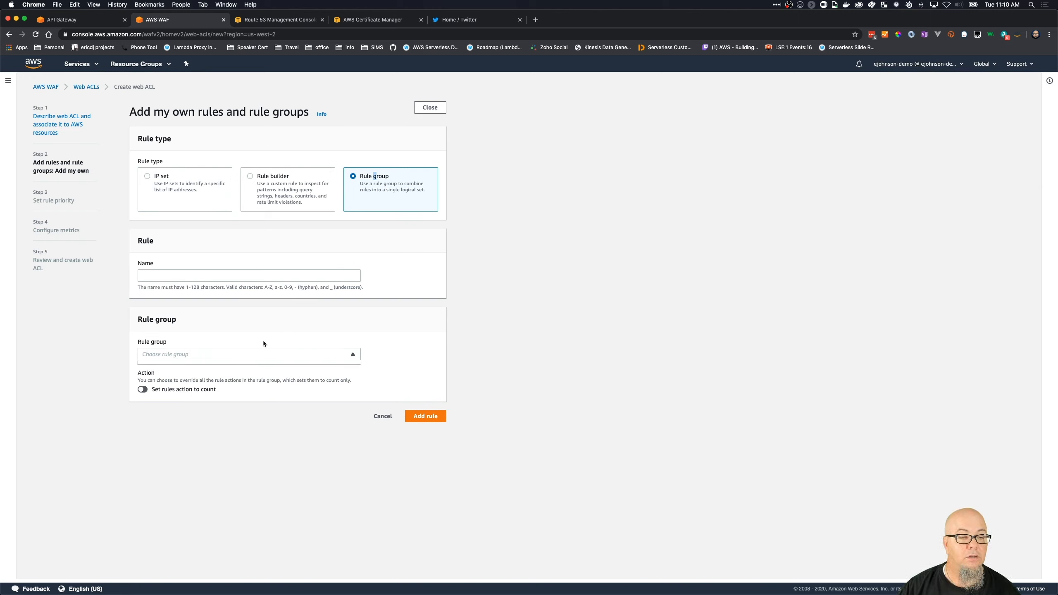
- Return to the Rule builder type and review its rule, statement and action options
click(273, 327)
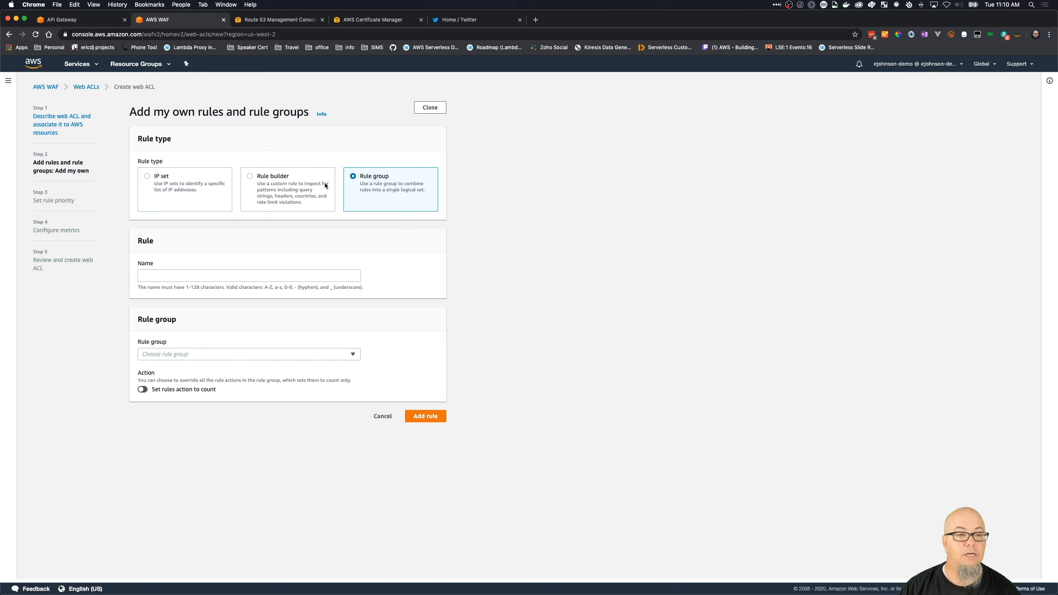
click(253, 178)
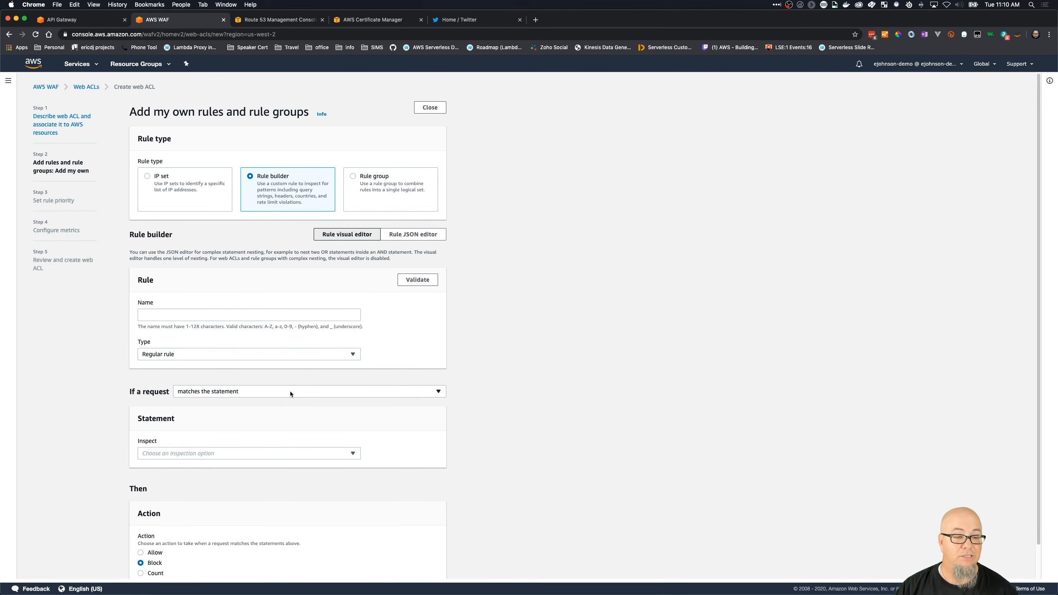
scroll(286, 407, down, 2)
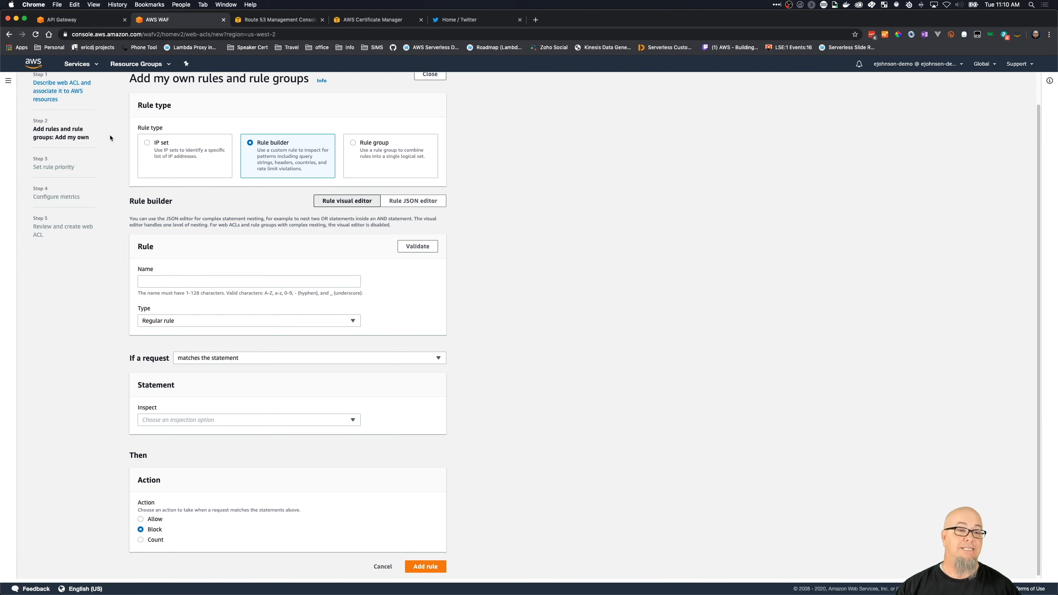
- Start an IP set rule named whitelist for the web ACL
click(147, 142)
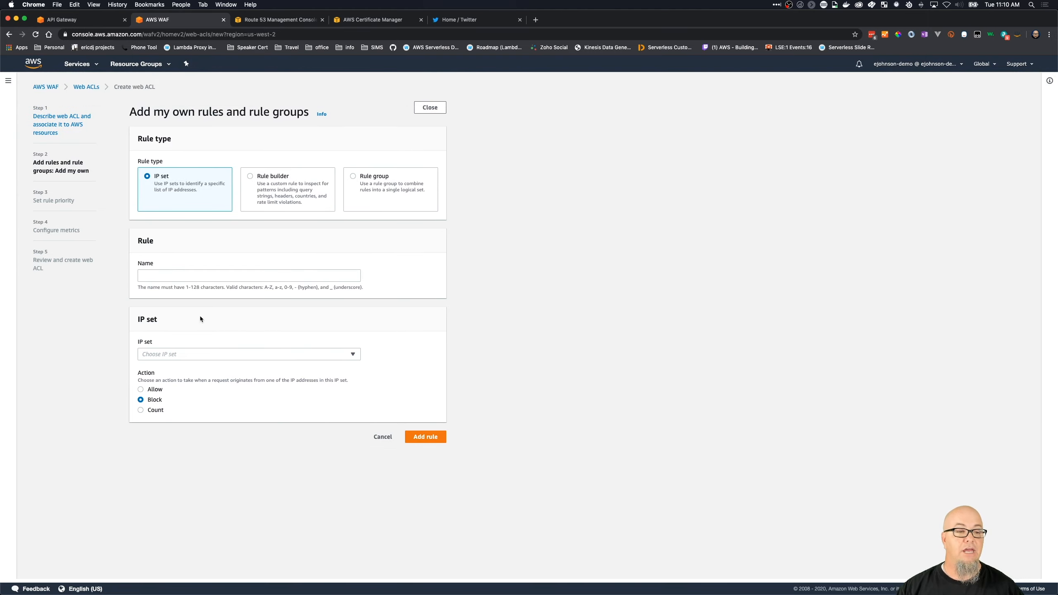
click(169, 271)
text(whitelist)
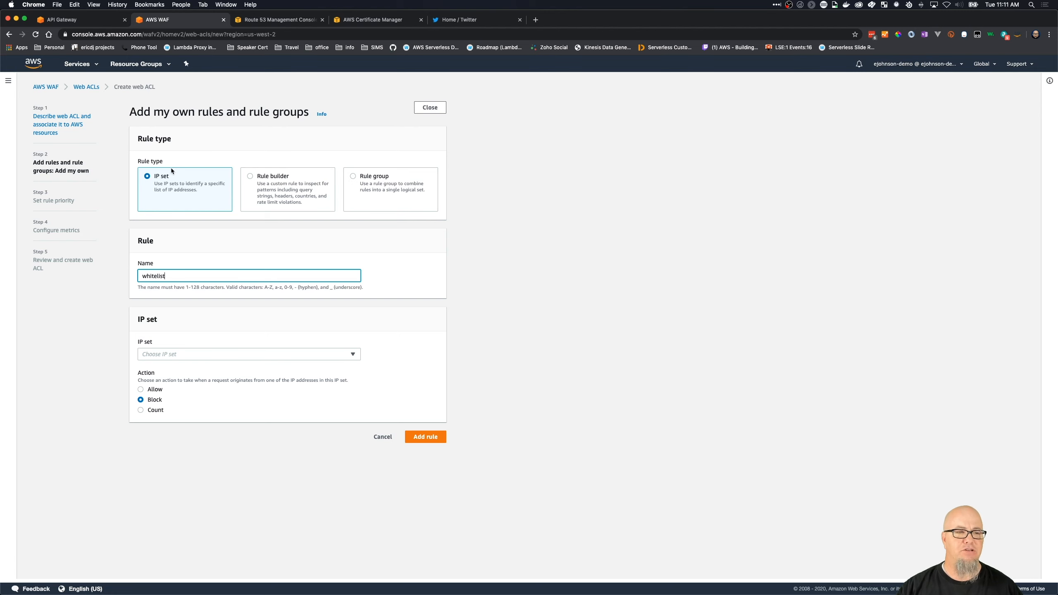
- Switch to API Gateway and check which web ACLs can be applied to the Prod stage
click(84, 19)
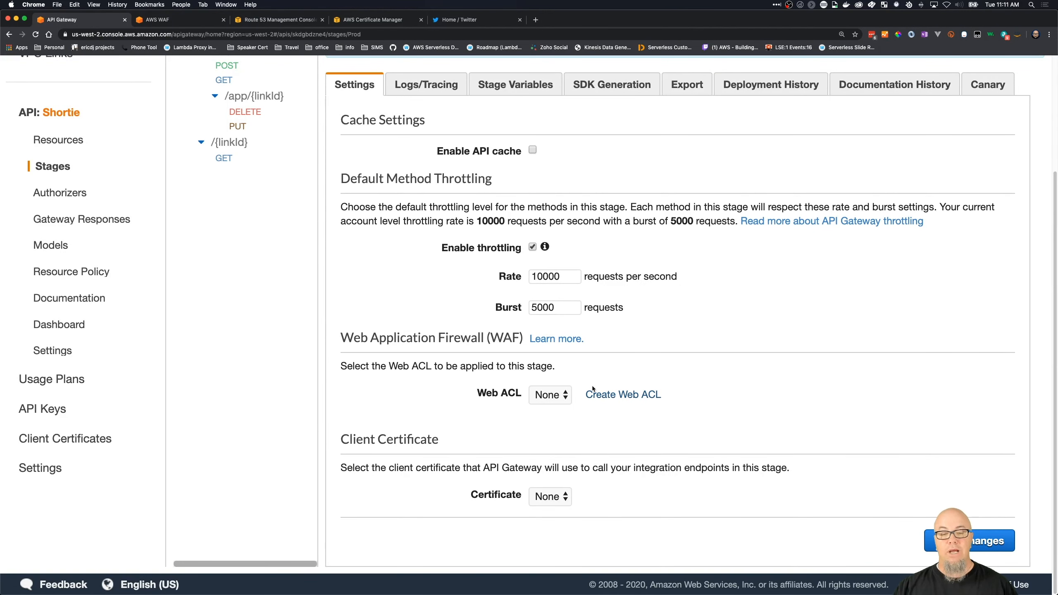
click(563, 398)
click(562, 398)
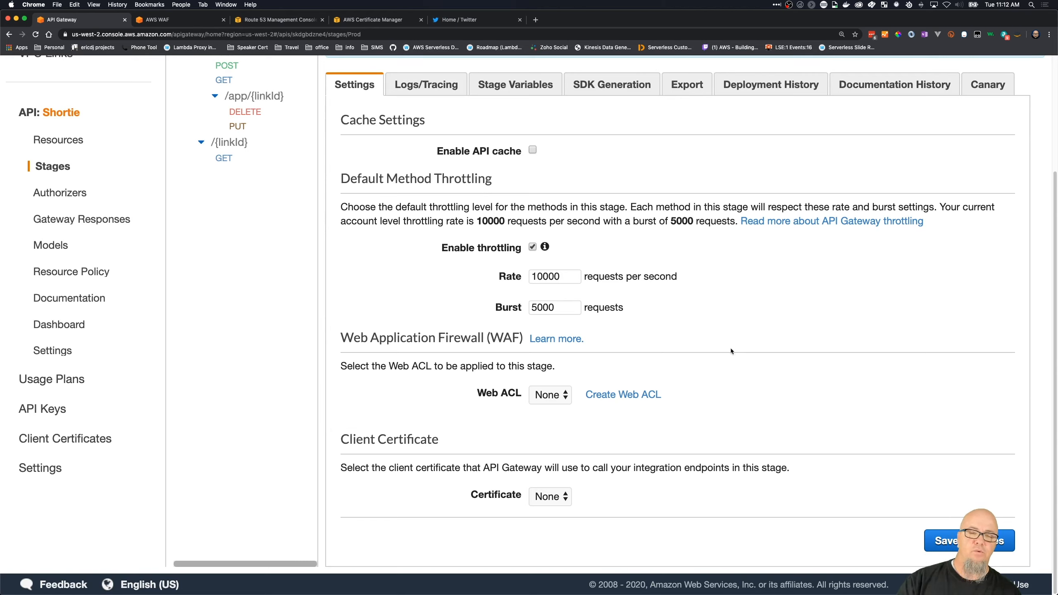
scroll(732, 324, up, 4)
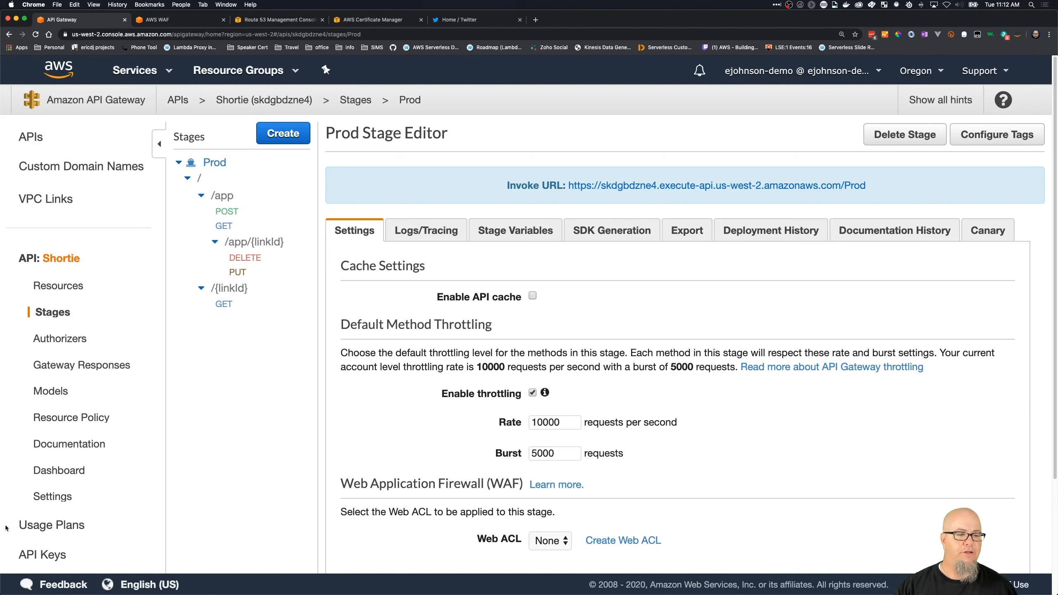
- Review the Shortie API's settings, including endpoint configuration, API key source, content encoding and binary media types
click(51, 497)
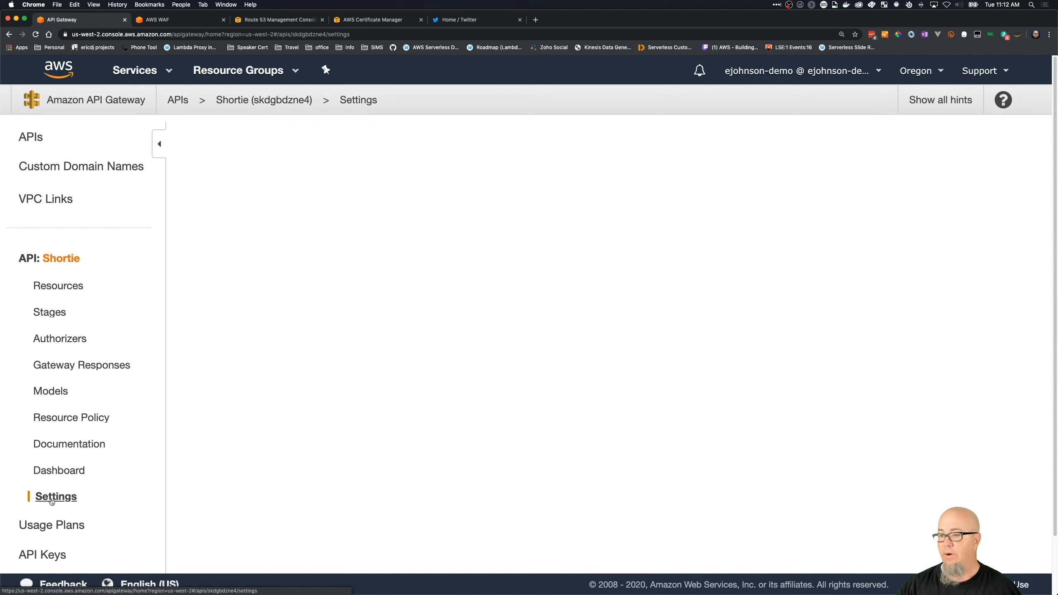
scroll(439, 442, down, 5)
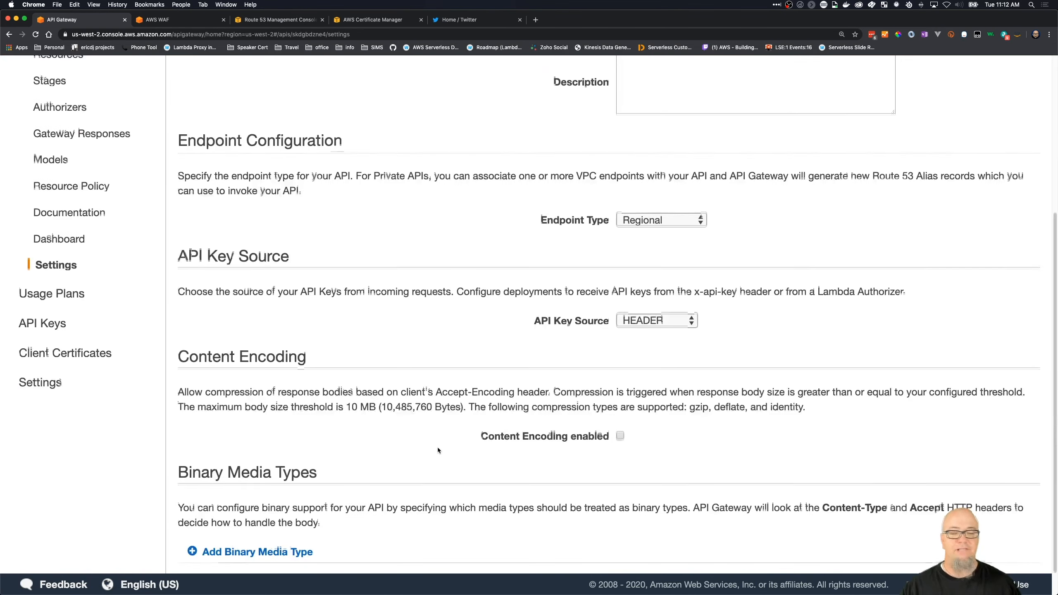
scroll(445, 424, down, 1)
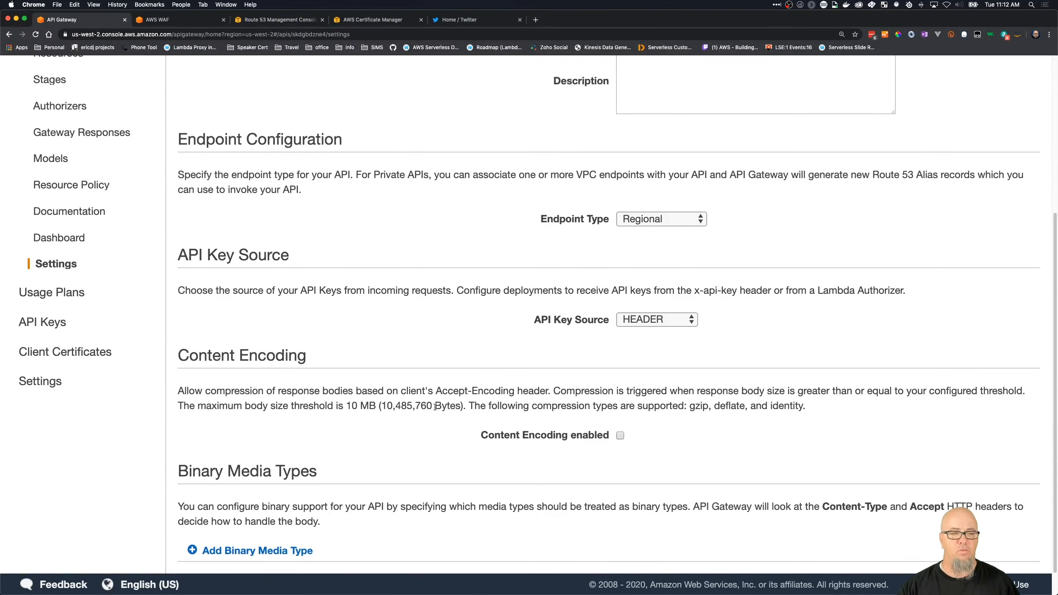
scroll(437, 286, up, 3)
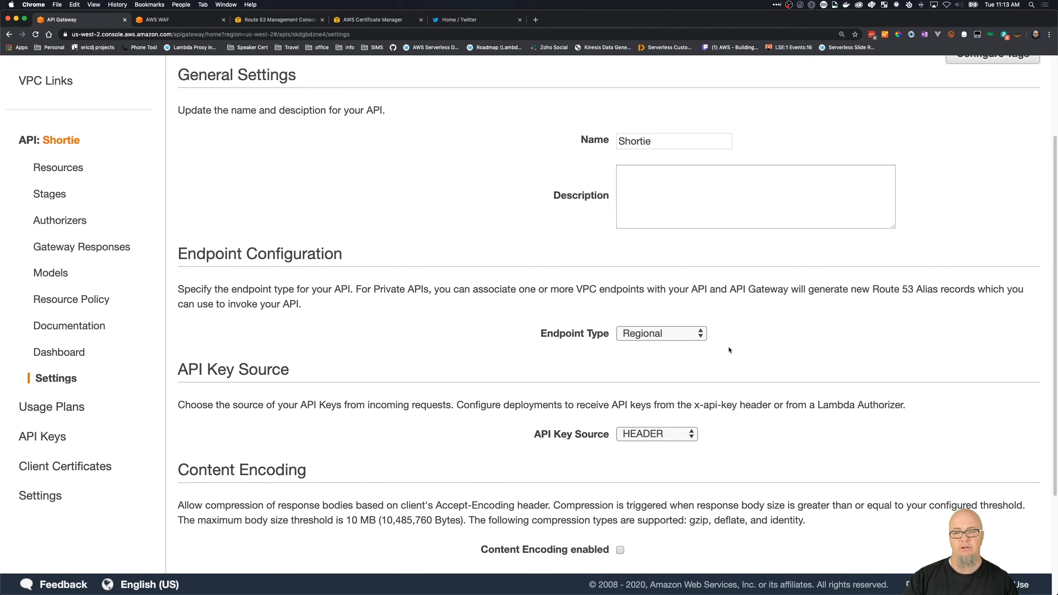
scroll(706, 319, up, 1)
- Try Edge Optimized as the API's endpoint type, and return it to Regional
click(698, 340)
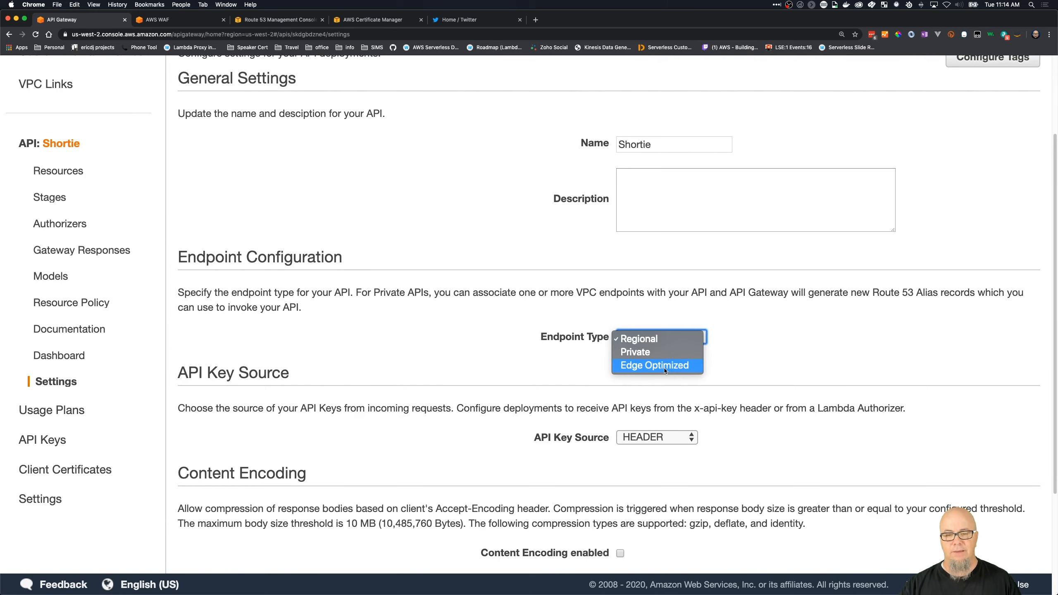
click(665, 367)
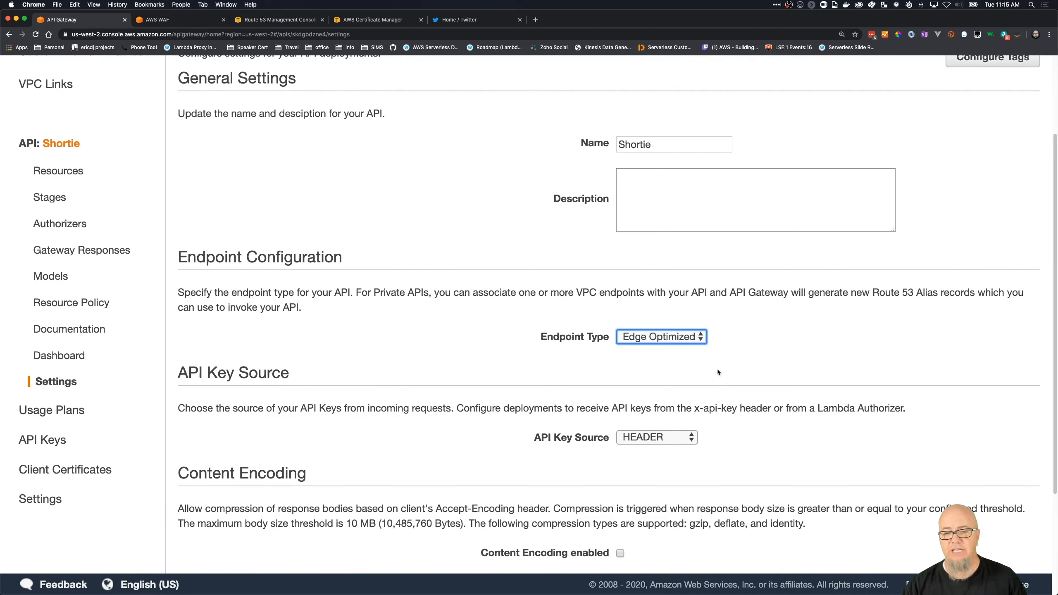
click(688, 337)
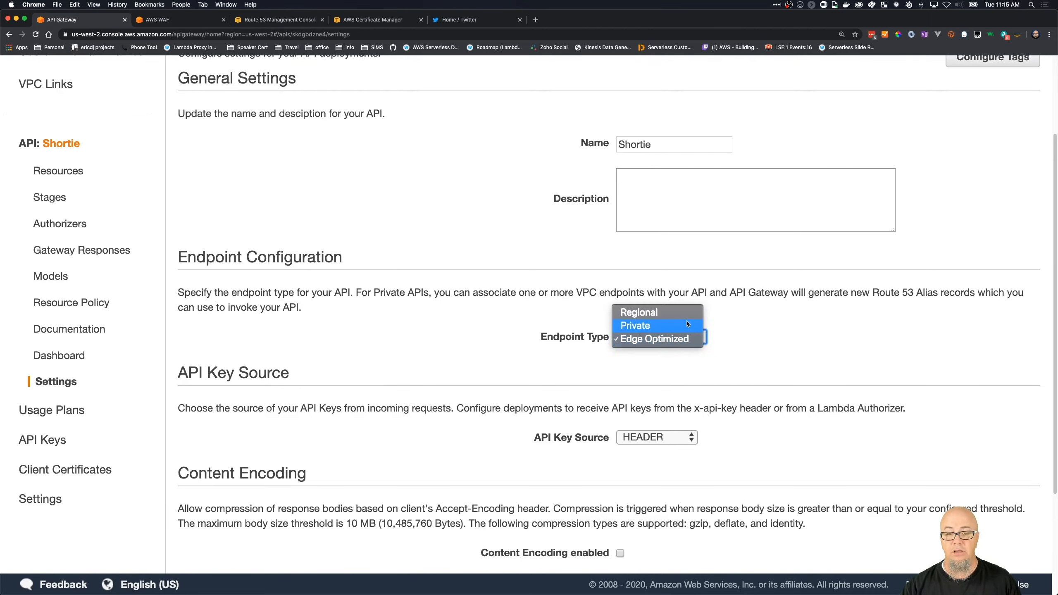
click(683, 310)
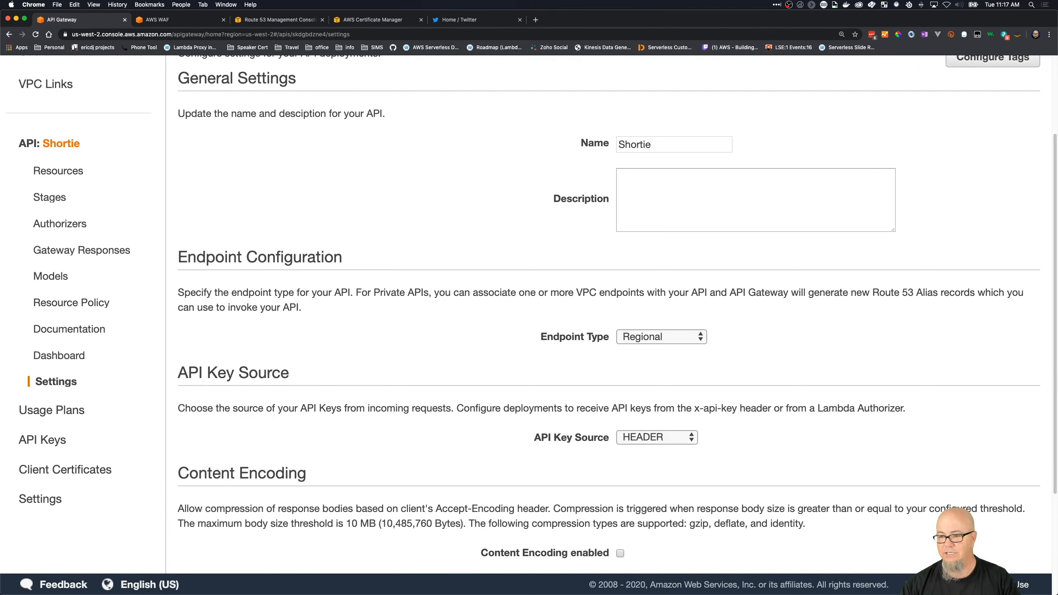
- Set the Shortie API's endpoint type to Edge Optimized and save the settings
key(super+Tab)
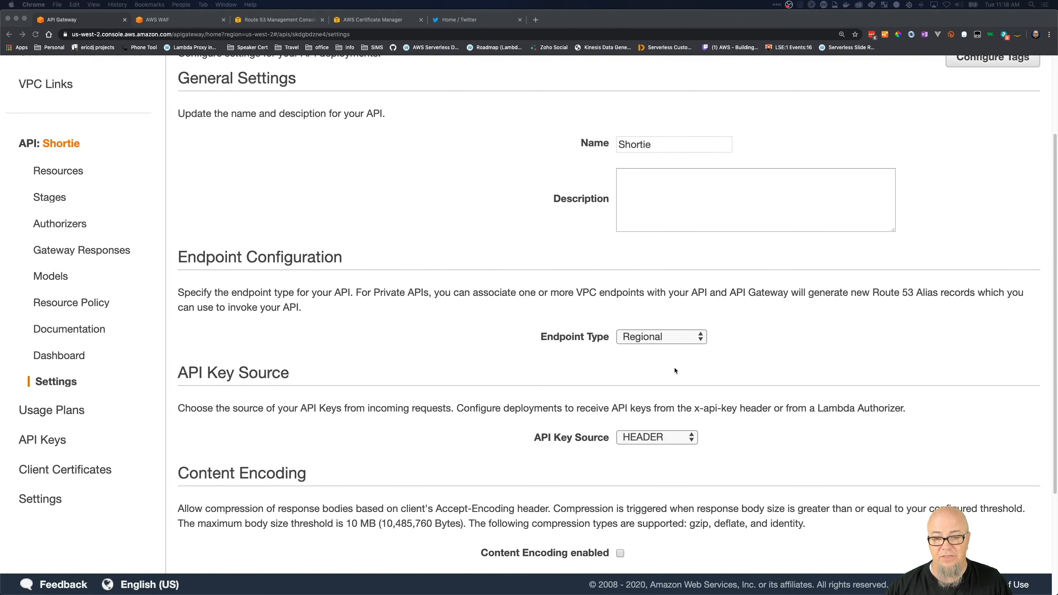
click(672, 345)
click(673, 344)
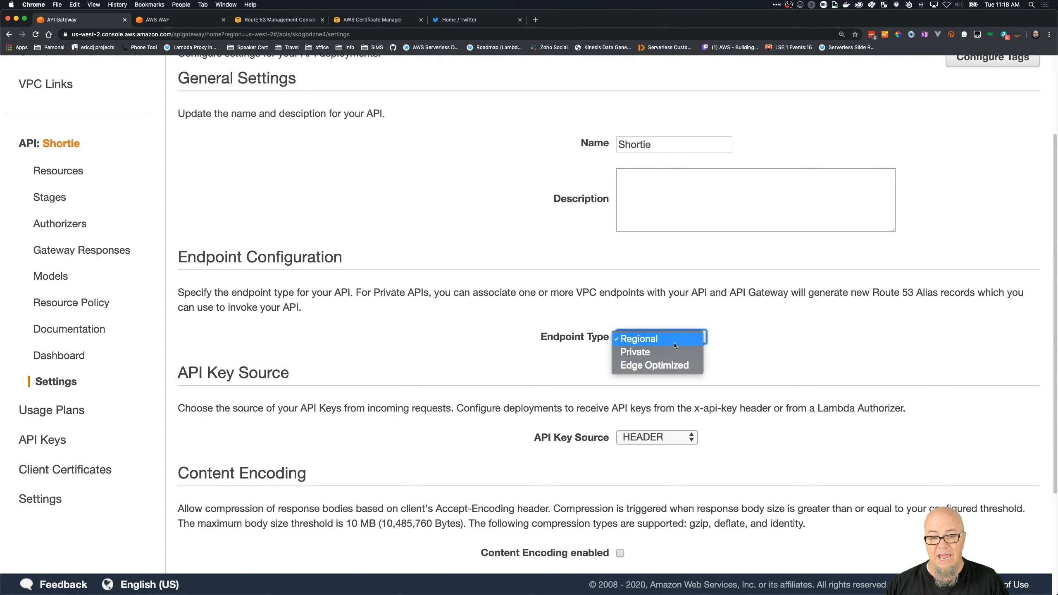
click(679, 369)
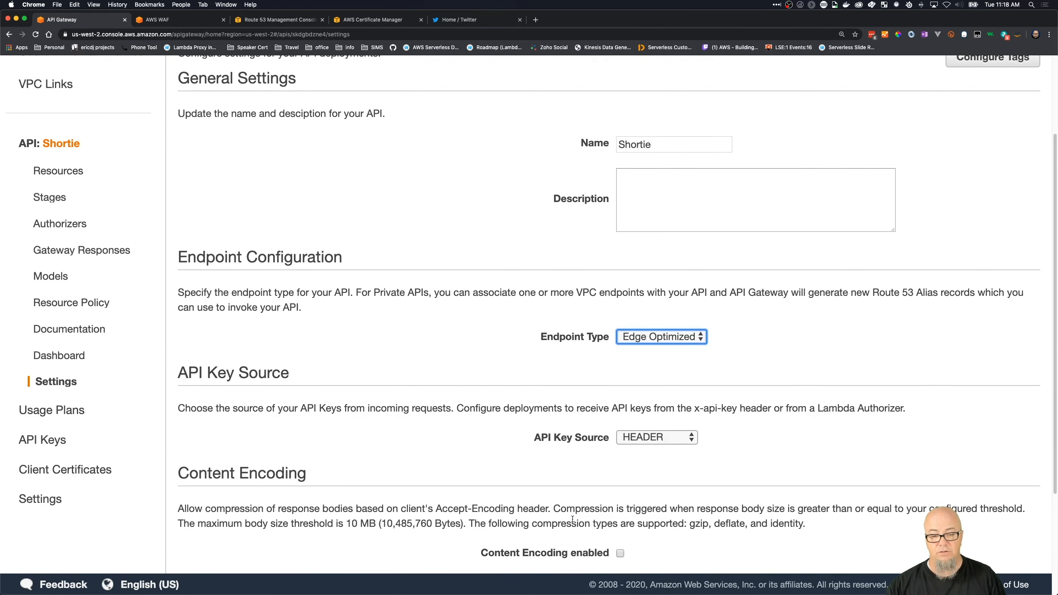
scroll(568, 521, down, 4)
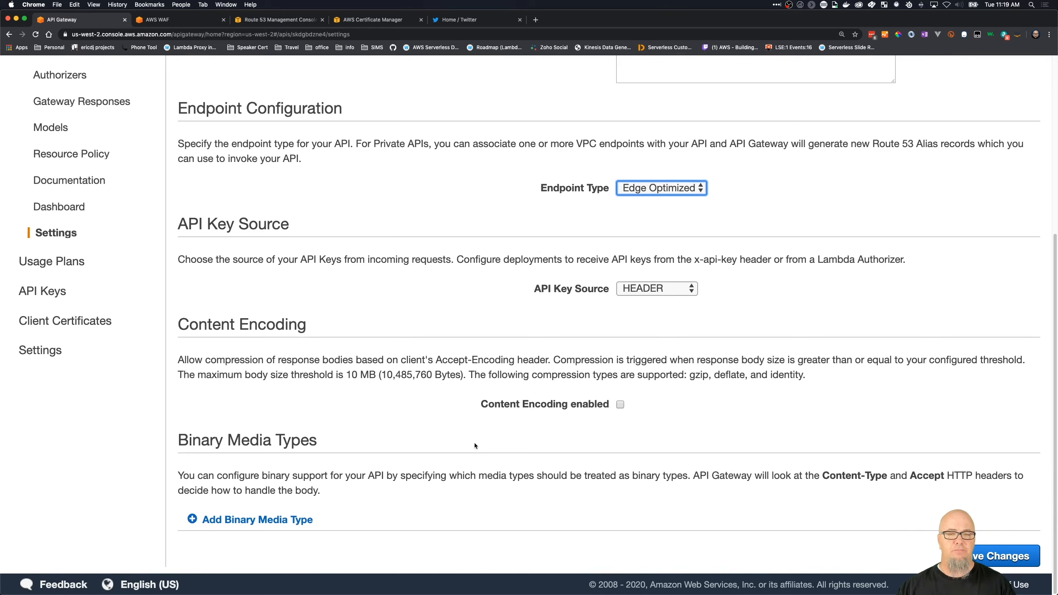
click(1013, 556)
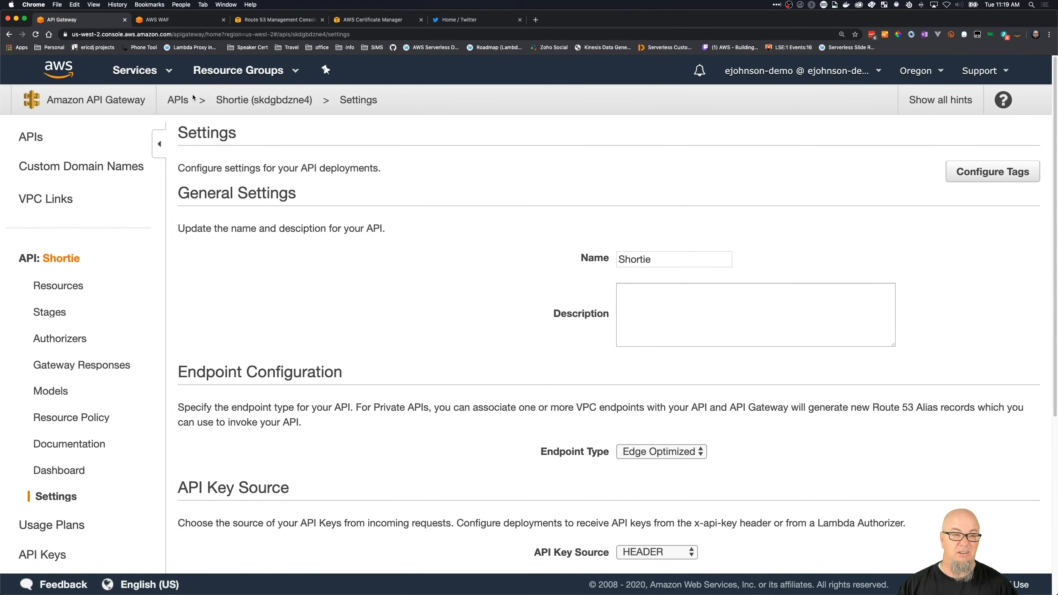
- Deploy the Shortie API to the Prod stage from its resources
click(169, 74)
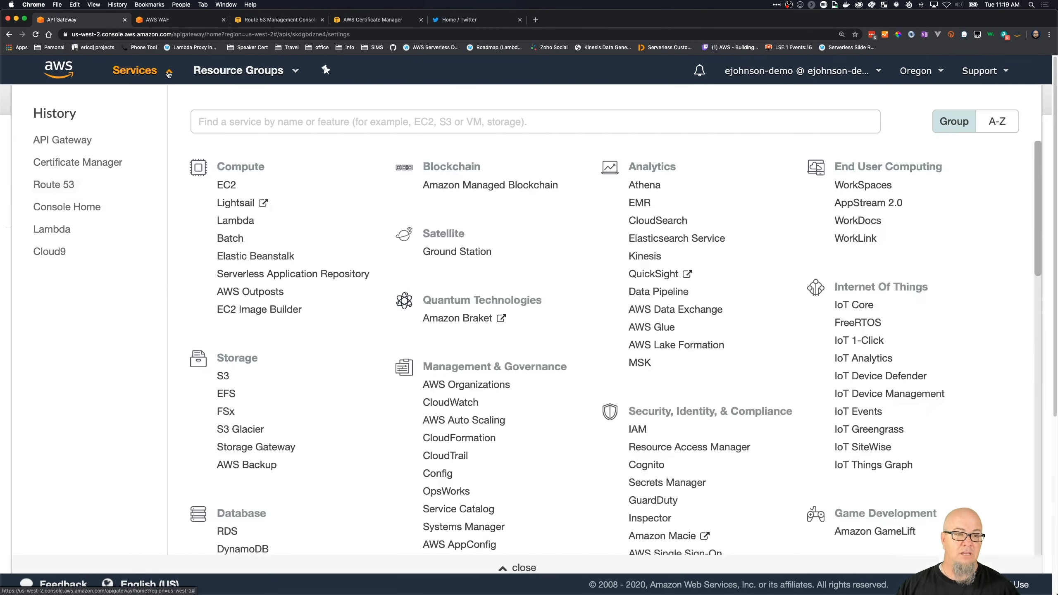
click(168, 71)
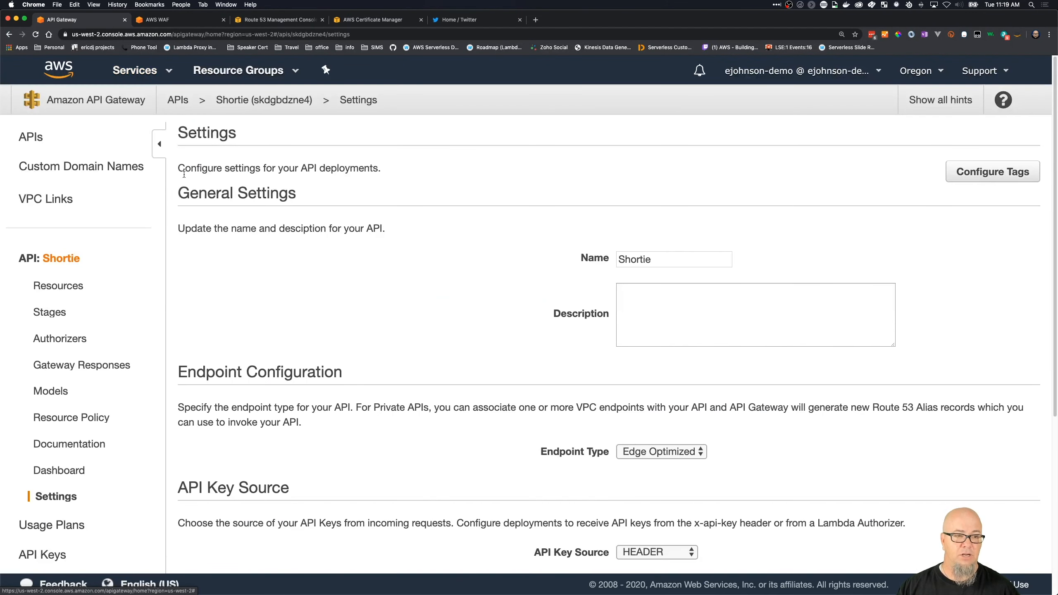
click(144, 280)
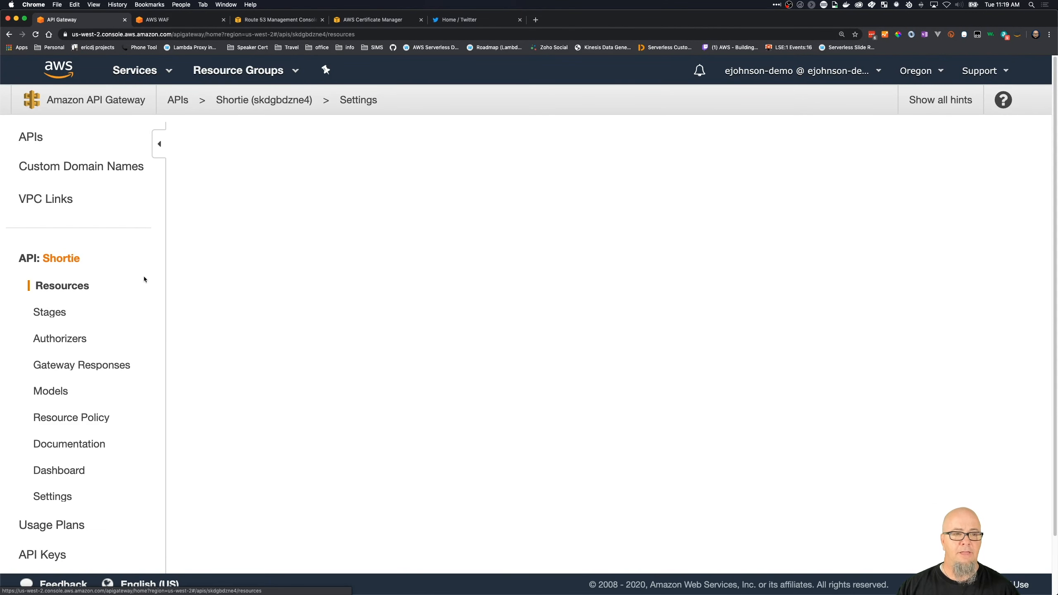
click(277, 137)
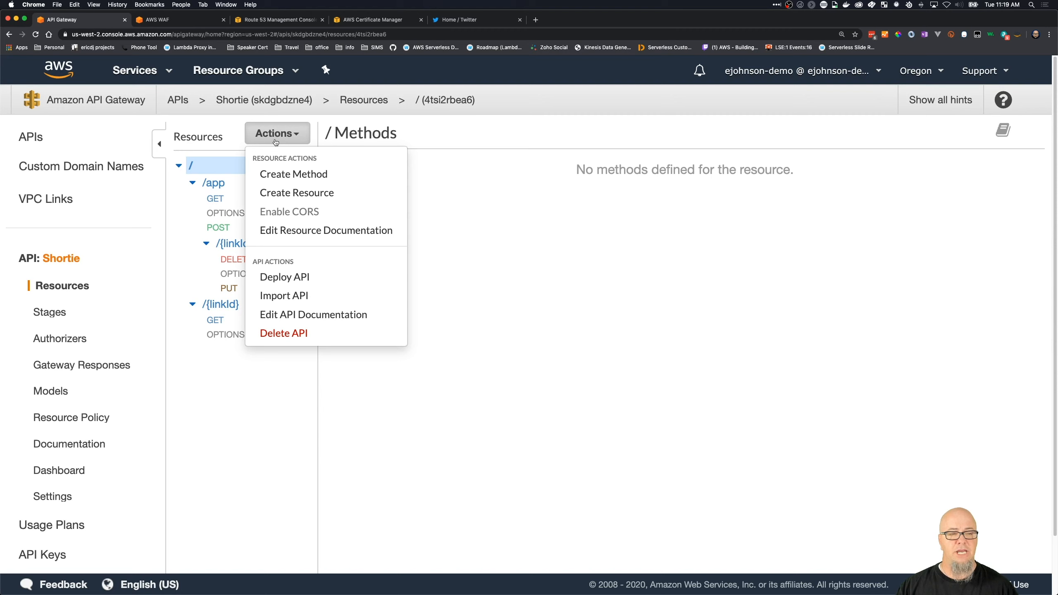
click(277, 286)
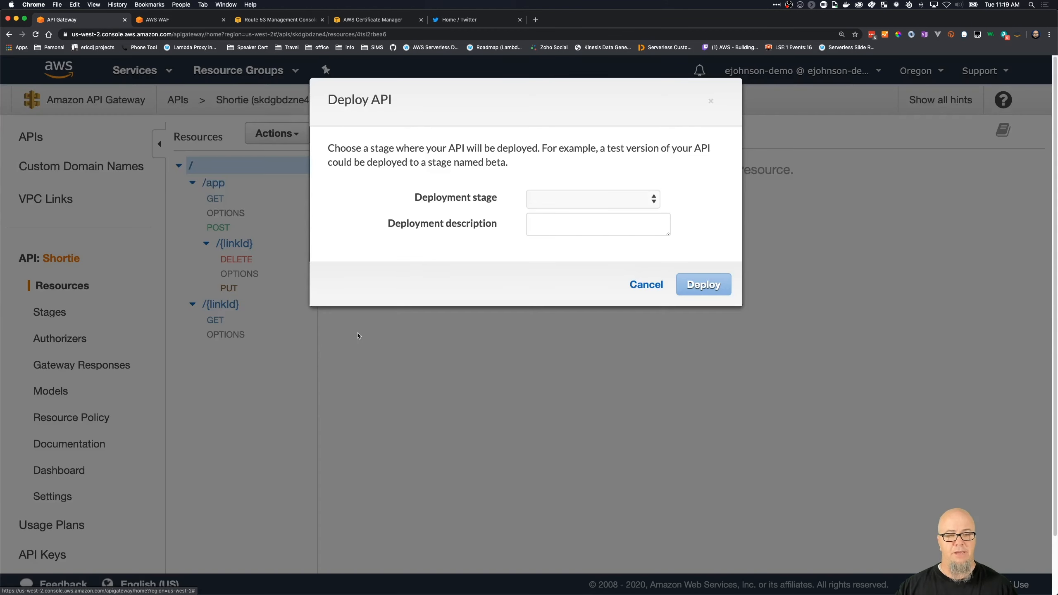
click(601, 197)
click(595, 205)
click(711, 288)
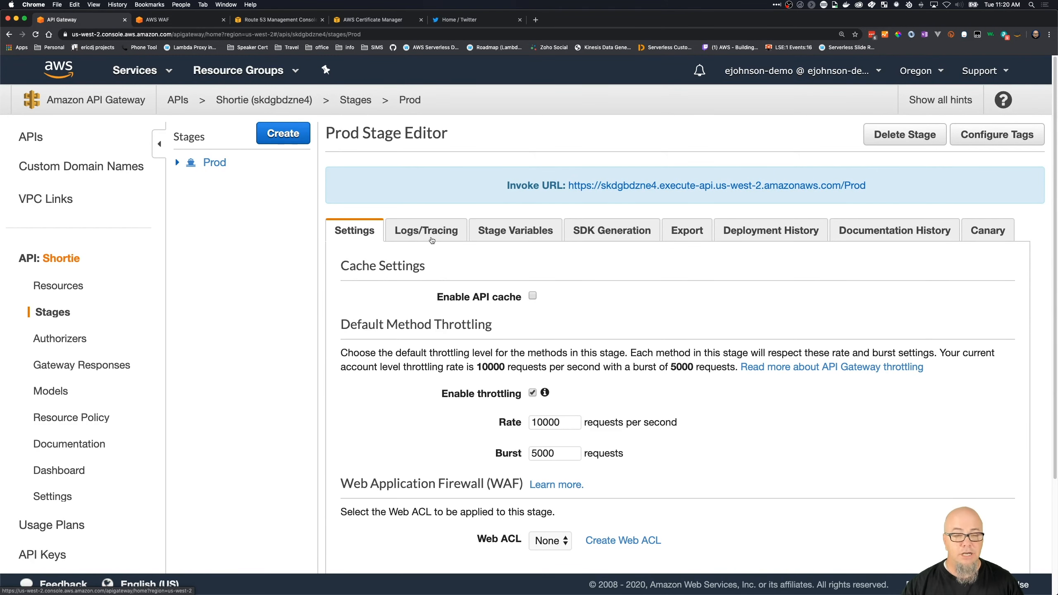
- Enable CloudWatch Logs for the Prod stage at log level ERROR, including full requests/responses data
click(429, 233)
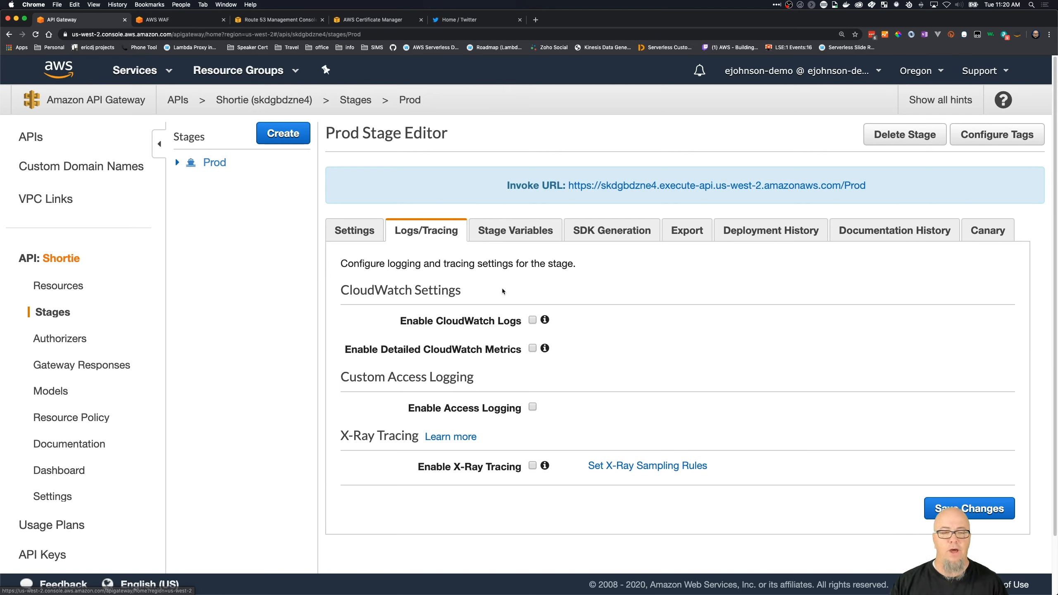
click(532, 321)
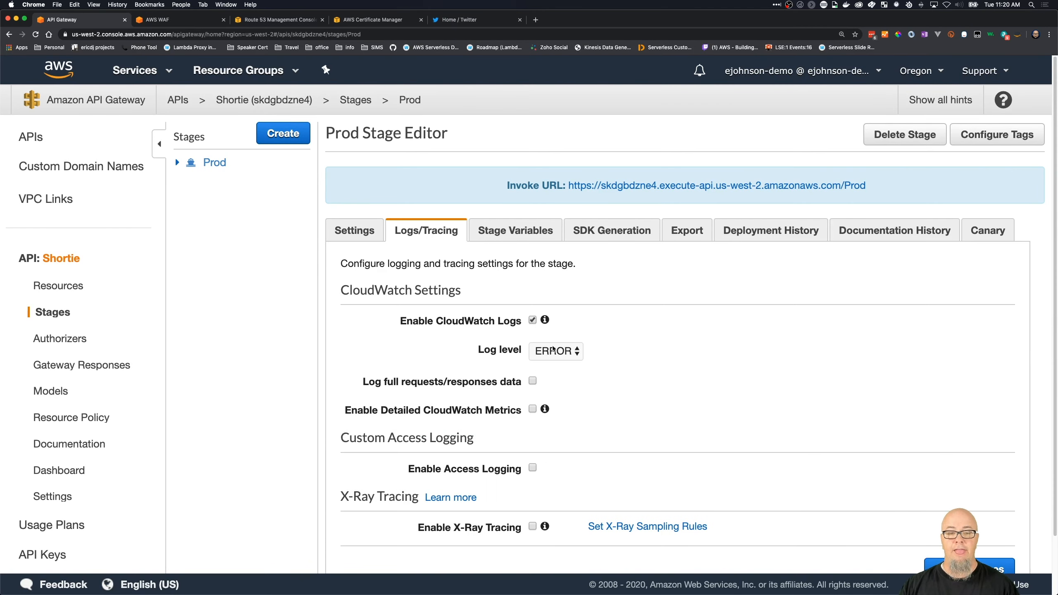
click(554, 351)
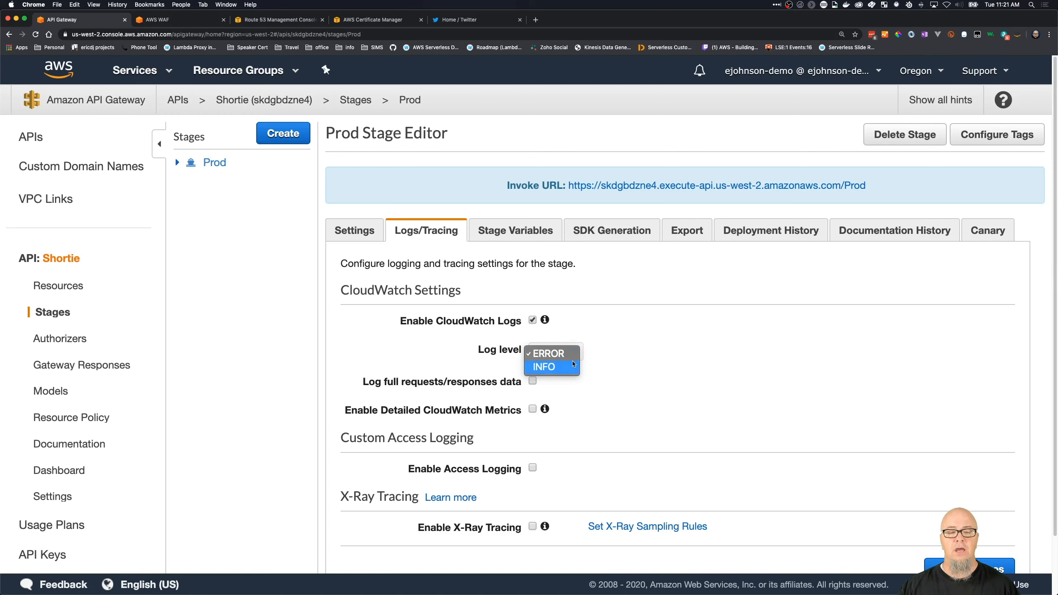
click(625, 327)
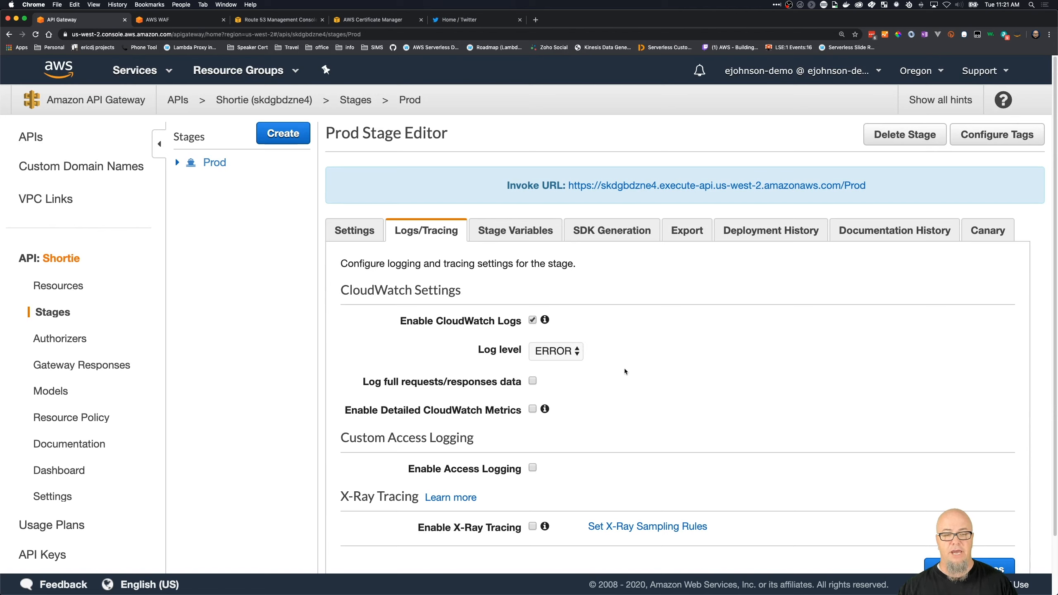
click(533, 381)
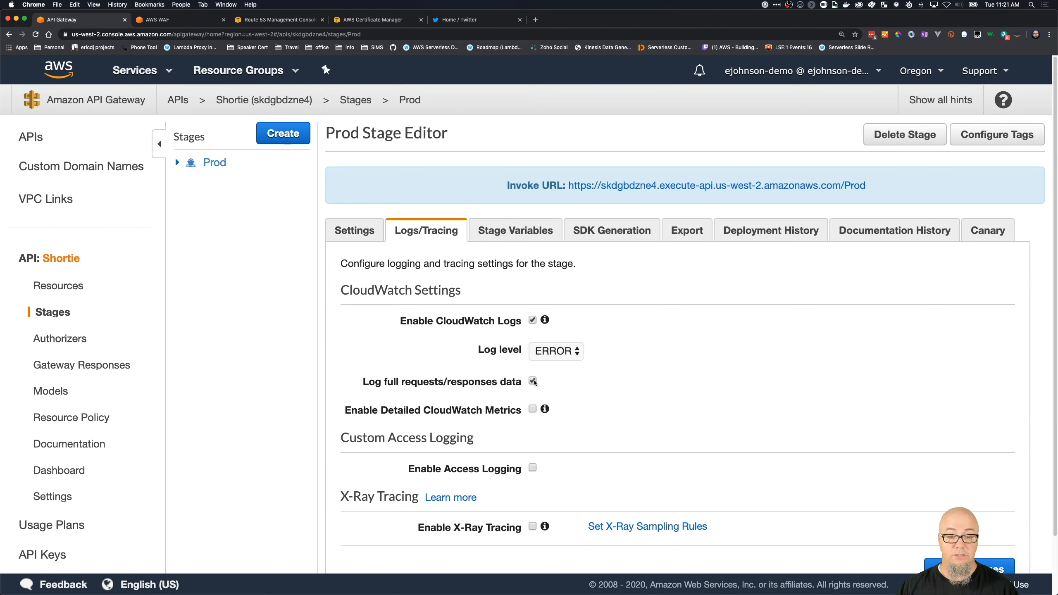
- Enable custom access logging for the Prod stage
mouse_move(544, 412)
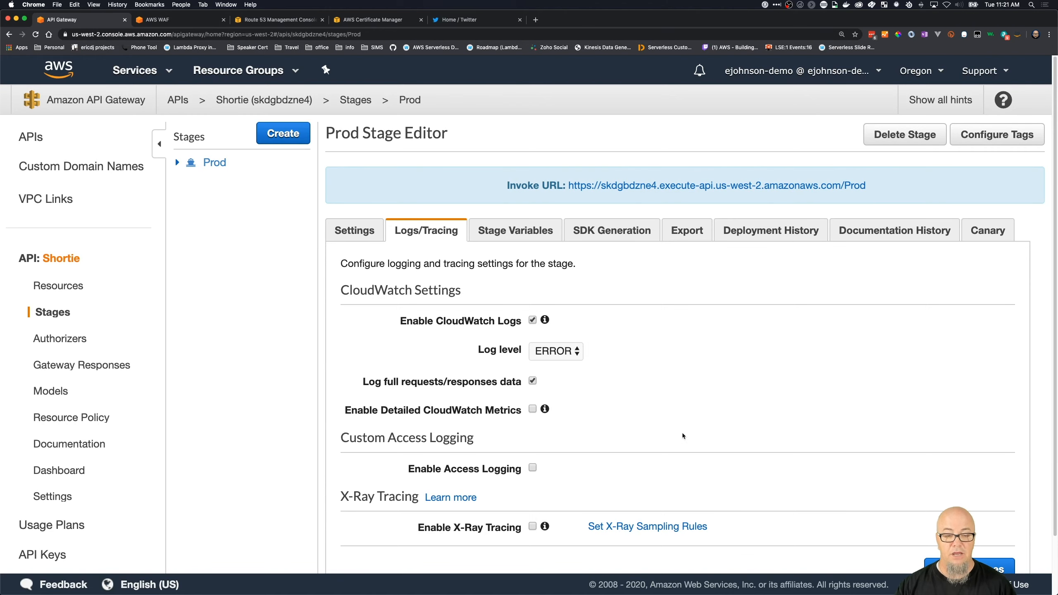
scroll(654, 450, down, 2)
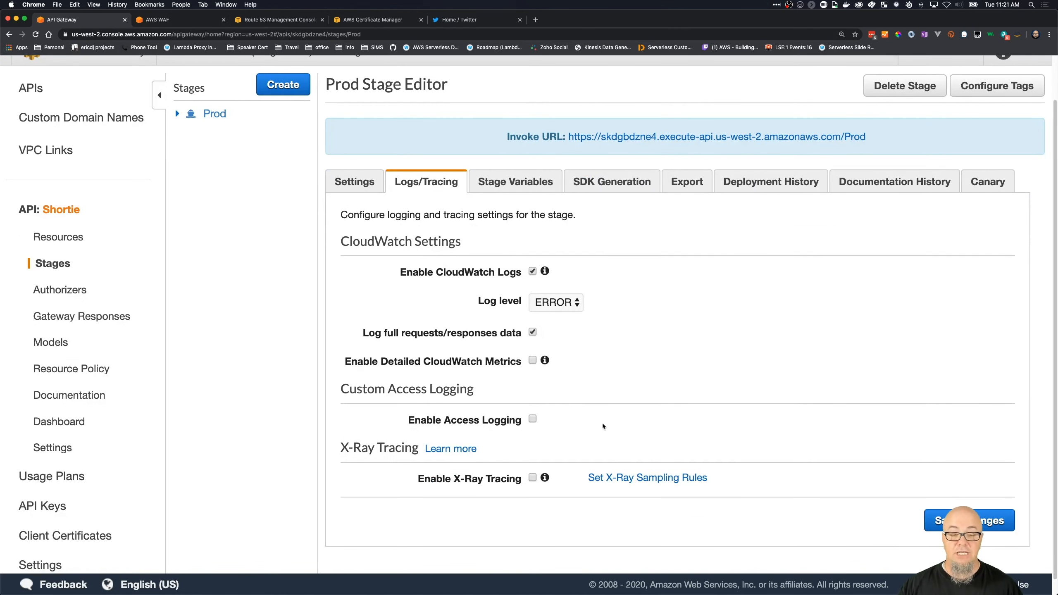
click(533, 419)
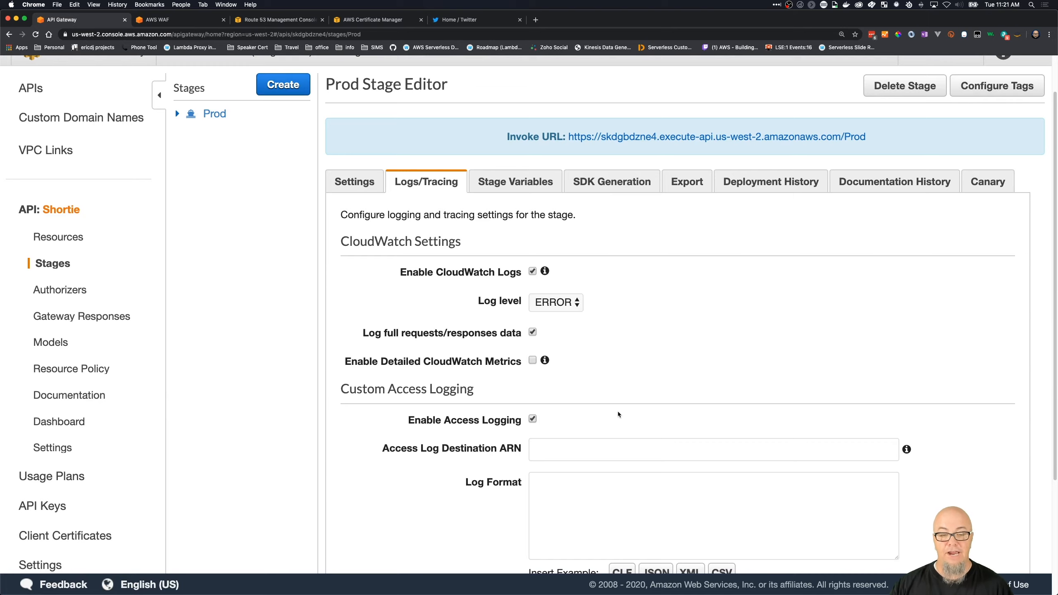
- Insert the JSON example as the Prod stage's access log format and highlight its $context.requestId variable
scroll(618, 411, down, 5)
click(571, 294)
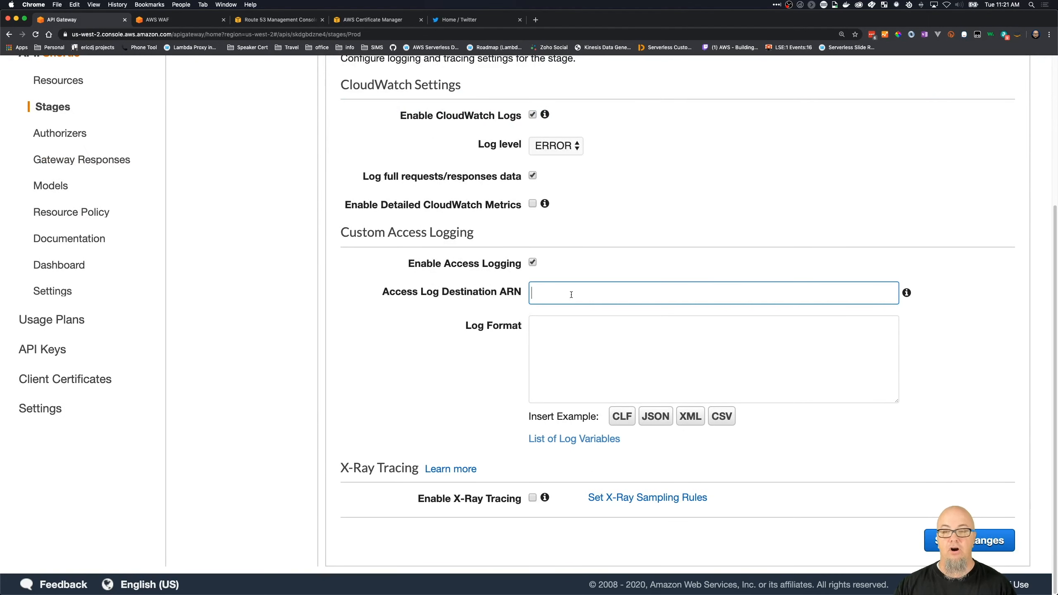
mouse_move(908, 294)
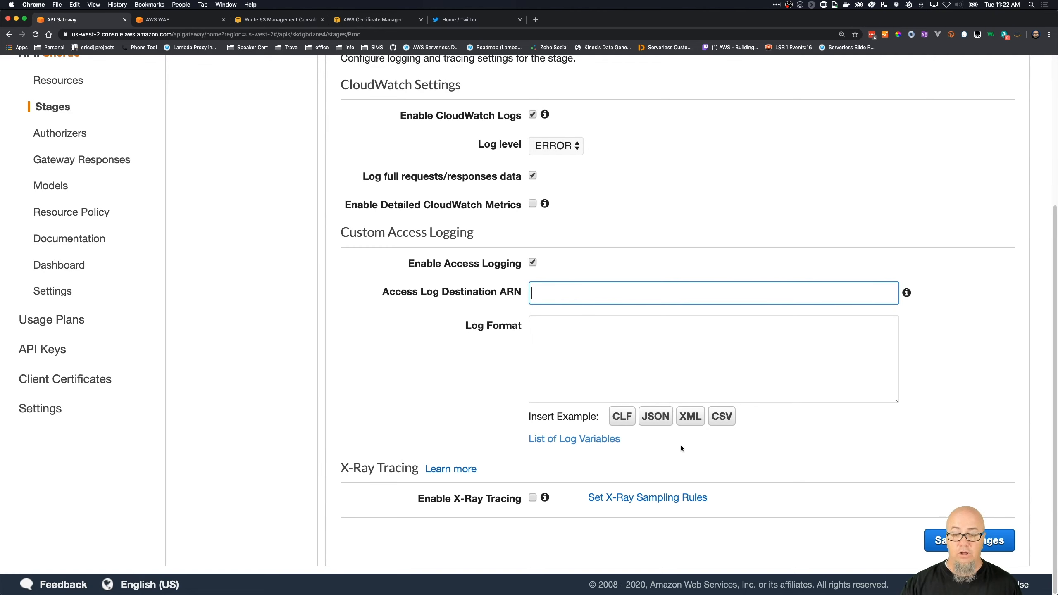
click(656, 416)
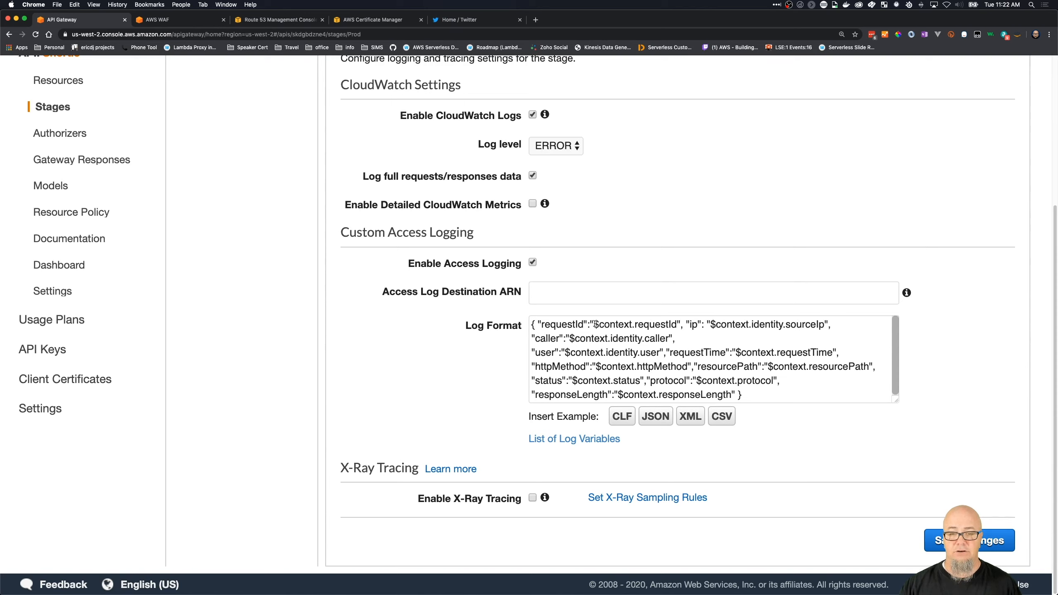
scroll(595, 324, down, 1)
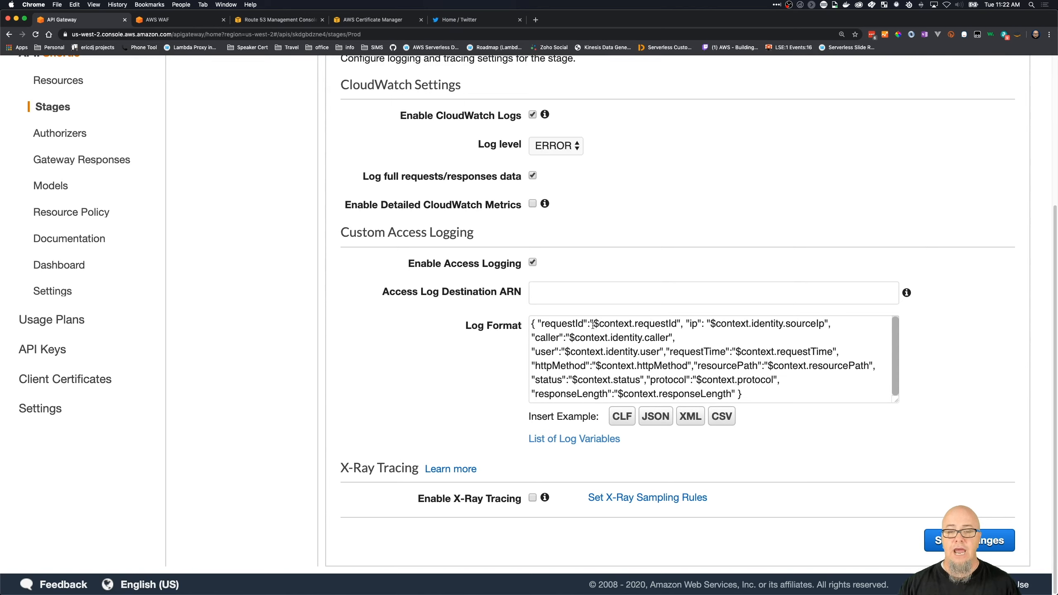
drag(595, 325, 675, 329)
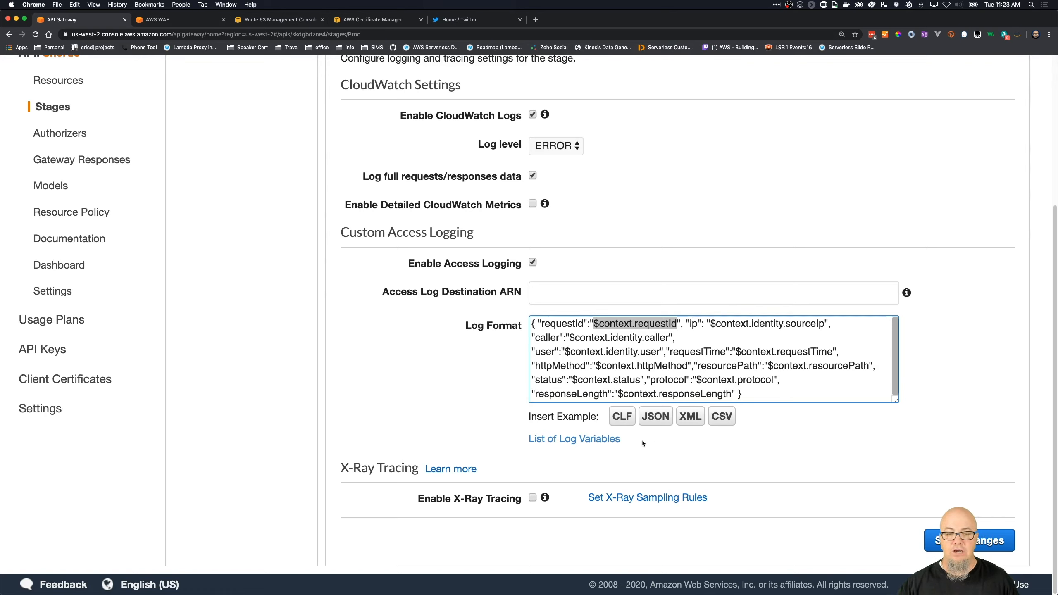
- Try the CLF, XML and CSV example formats in turn for the access log format
click(617, 416)
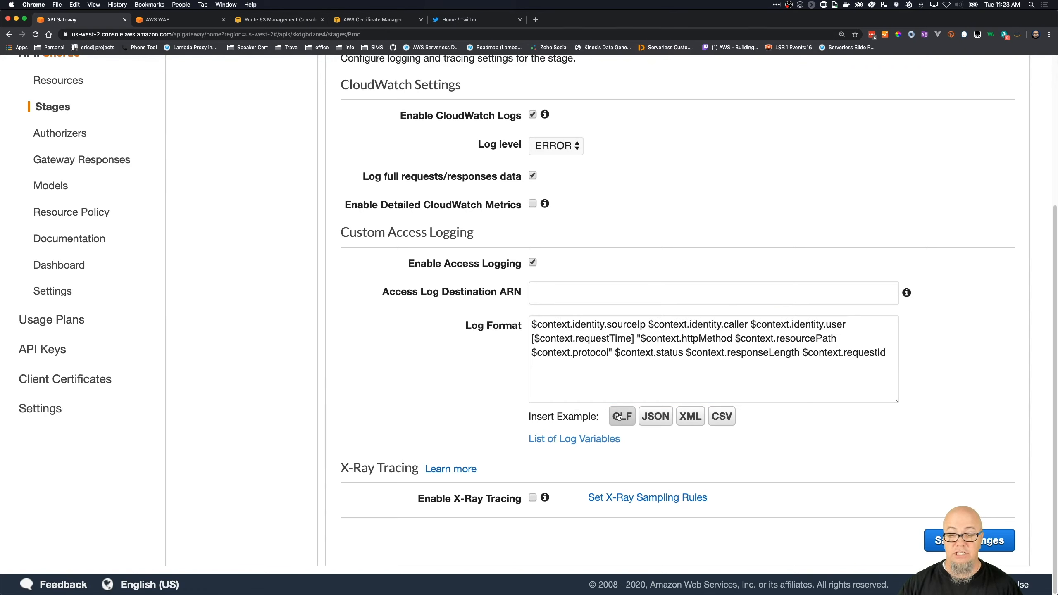
click(690, 416)
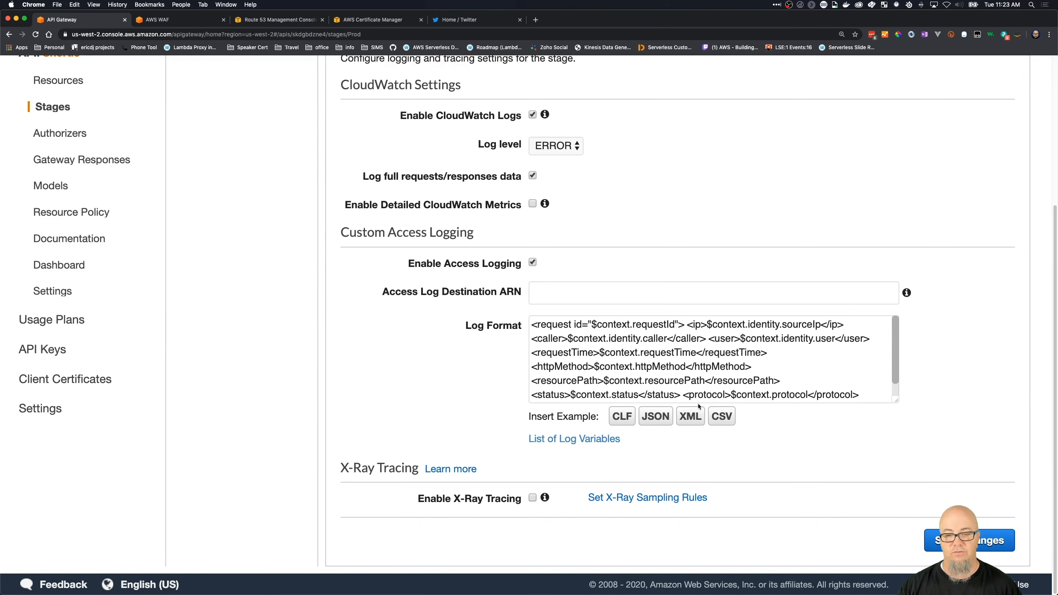
click(722, 417)
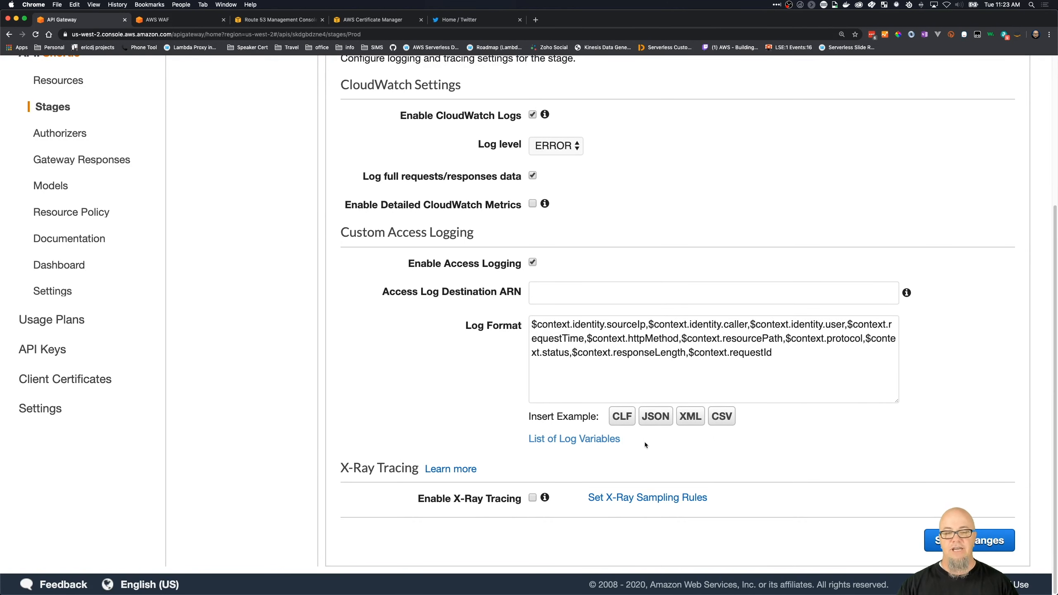
- Copy the link address of the List of Log Variables documentation and switch to another app
right_click(576, 443)
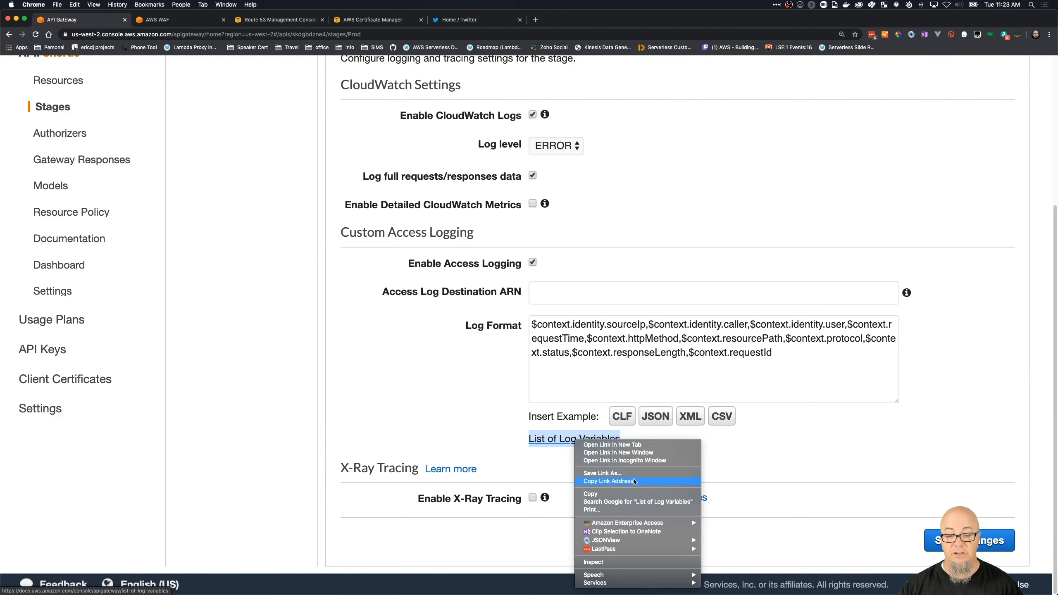
click(612, 481)
key(super+Tab)
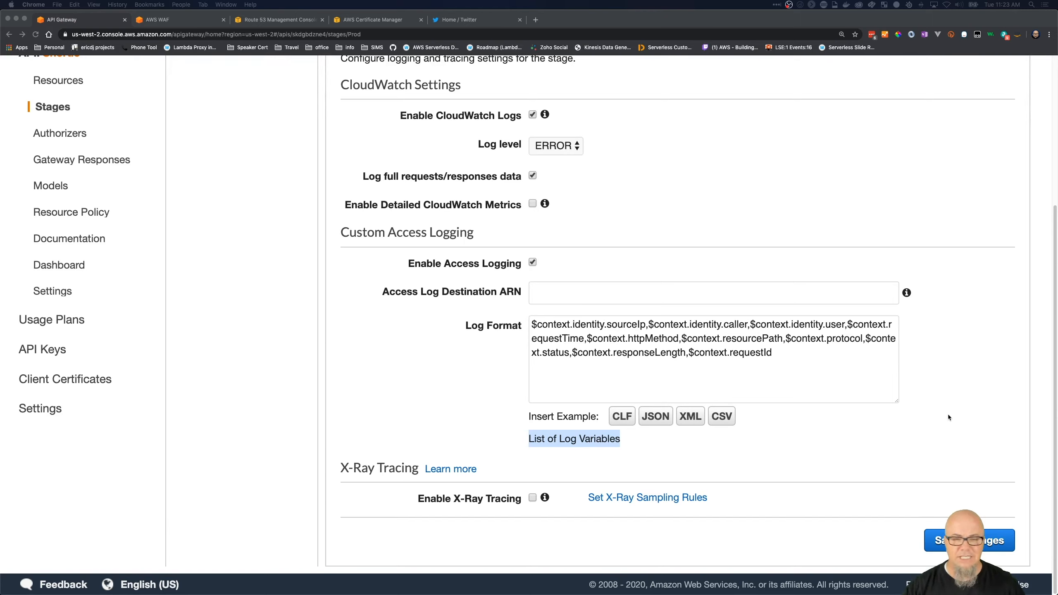
- Disable custom access logging and enable X-Ray tracing for the Prod stage, saving the changes
click(533, 263)
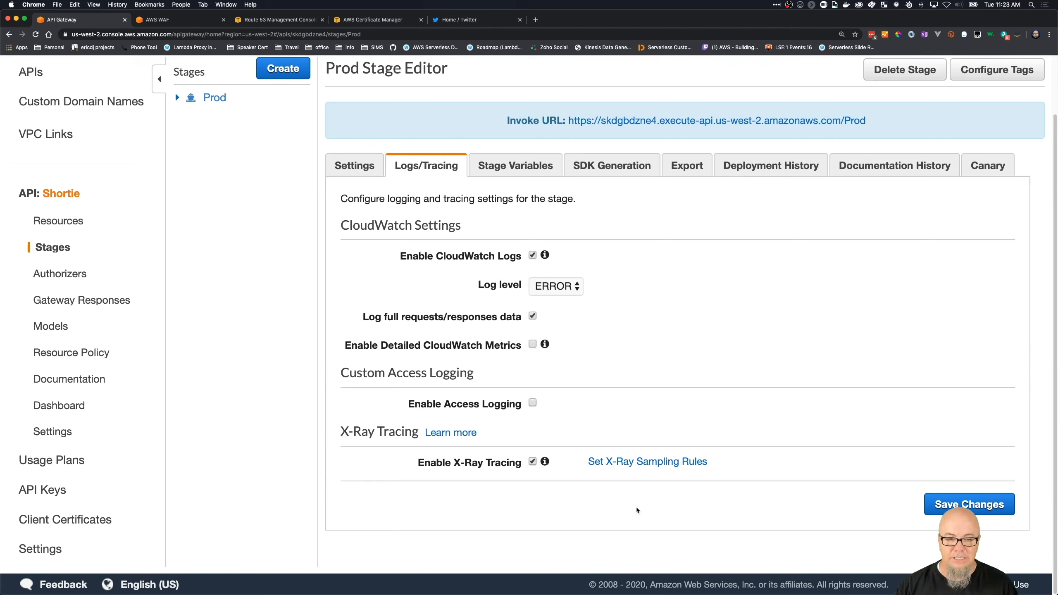
click(971, 504)
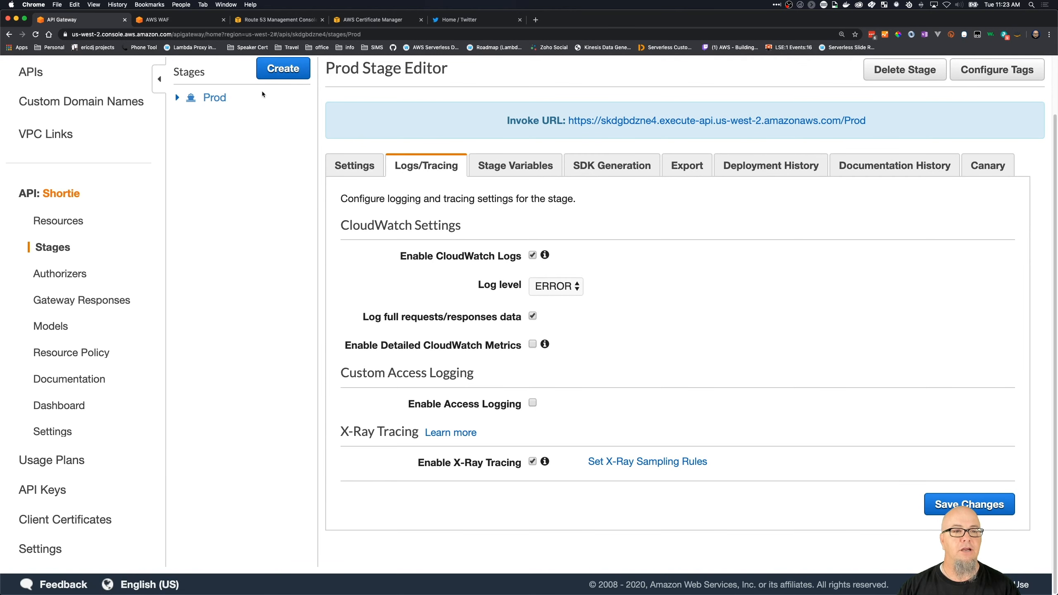
- Redeploy the Shortie API to the Prod stage from its resources
scroll(628, 495, up, 3)
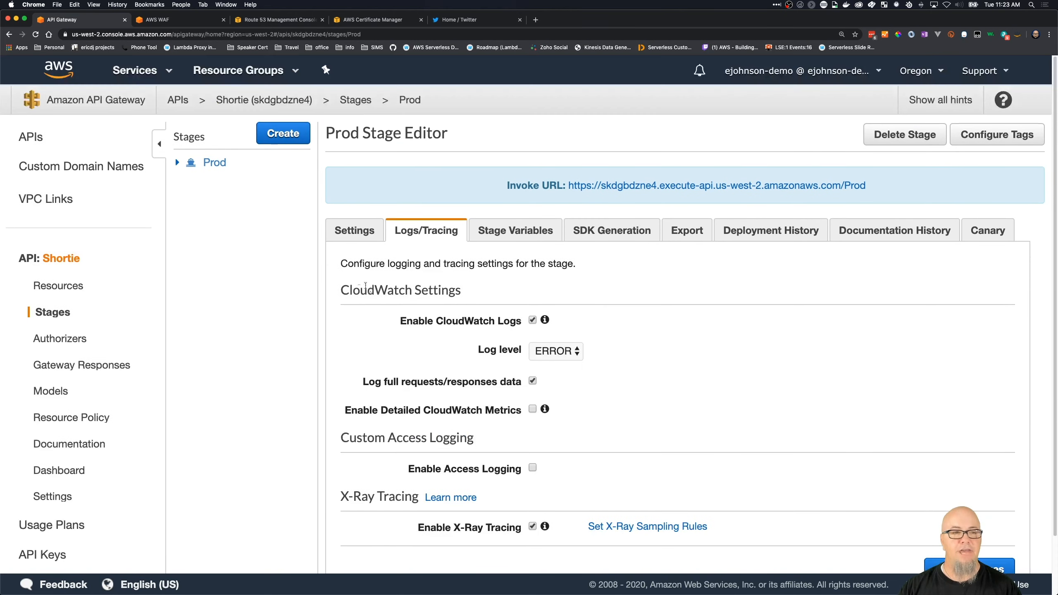
click(76, 293)
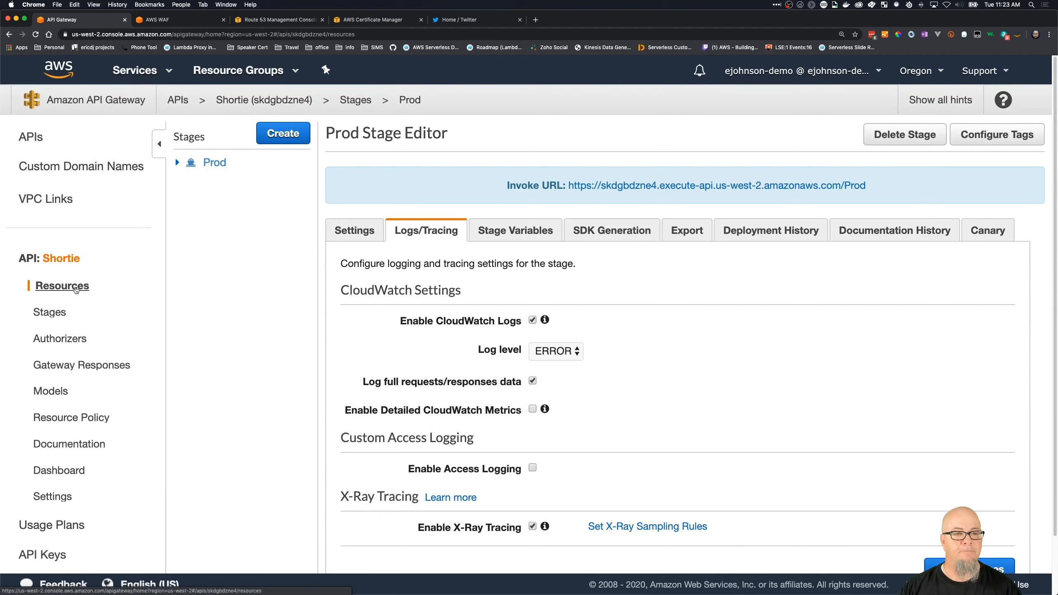
click(298, 132)
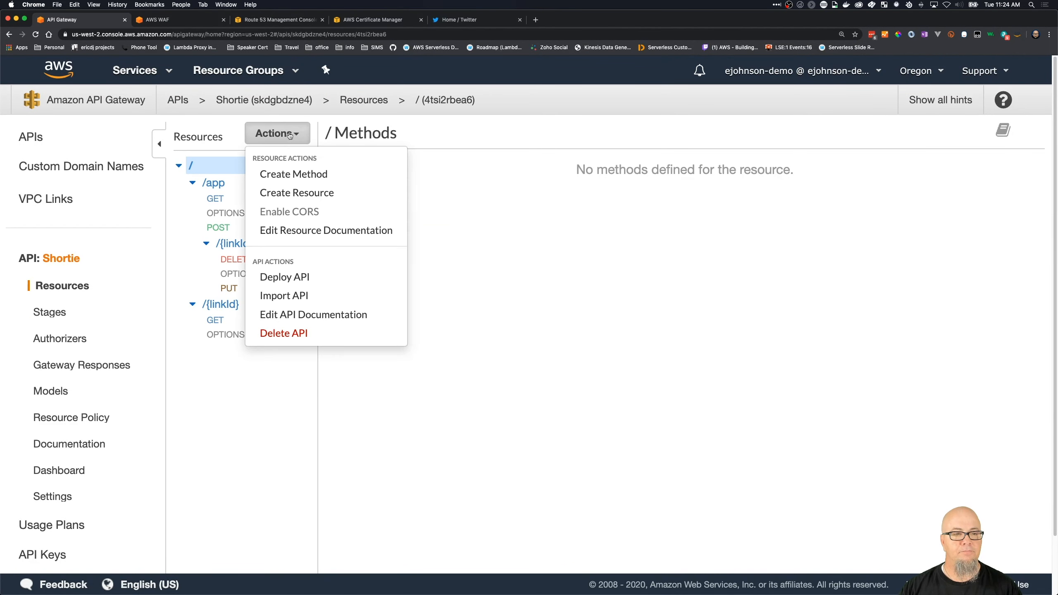
click(285, 278)
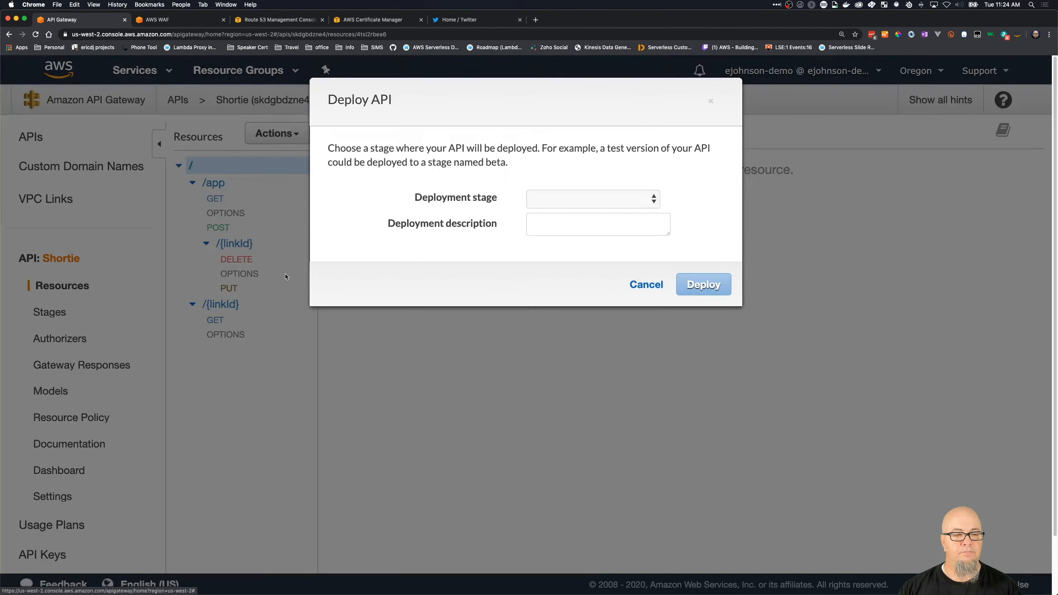
click(585, 207)
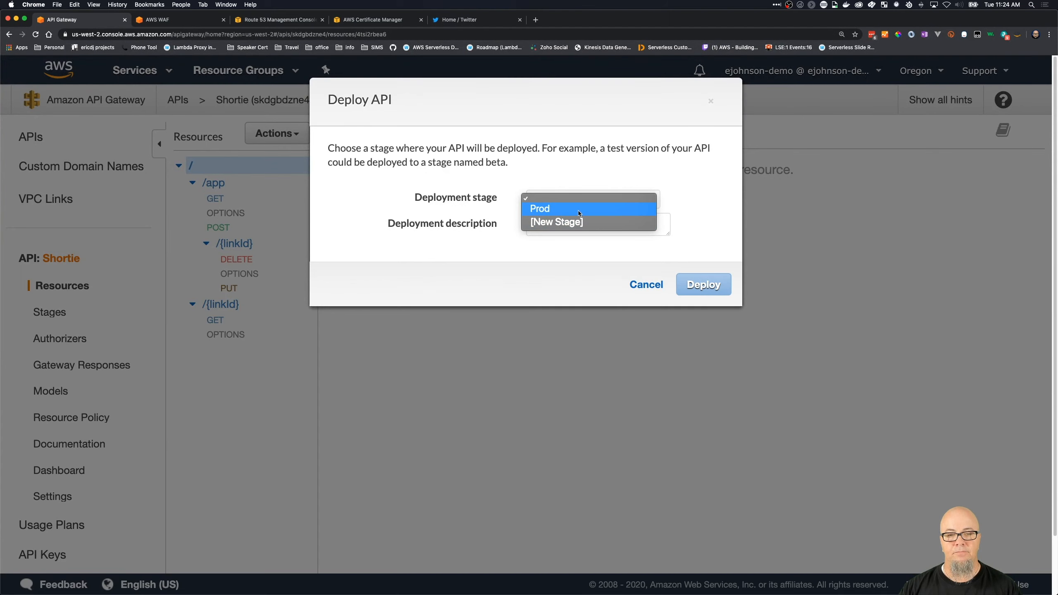
click(583, 207)
click(687, 280)
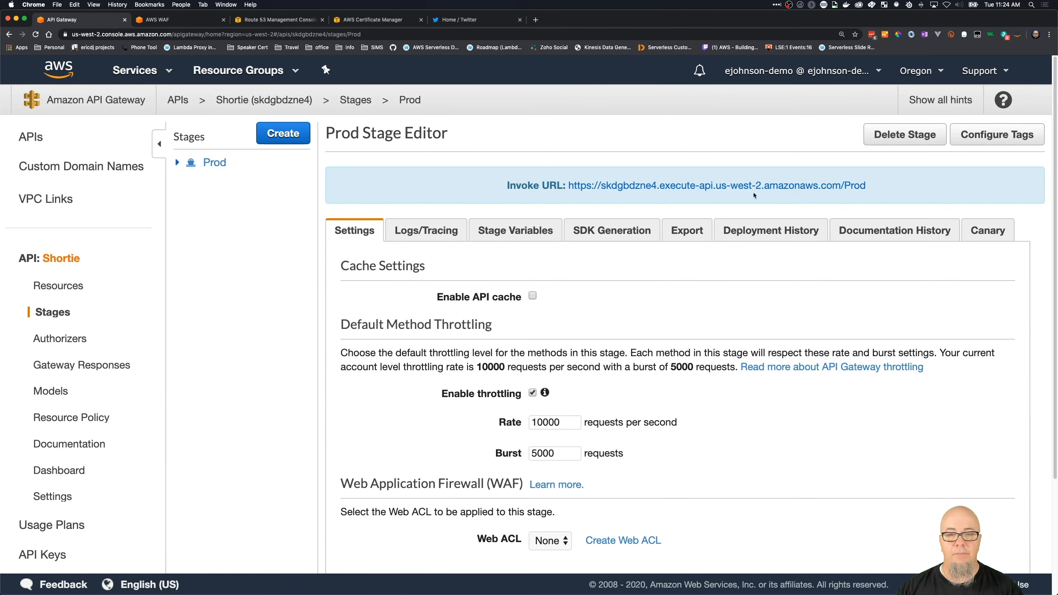
- Copy the Prod stage's invoke URL and open Postman
drag(867, 187, 570, 189)
key(super+c)
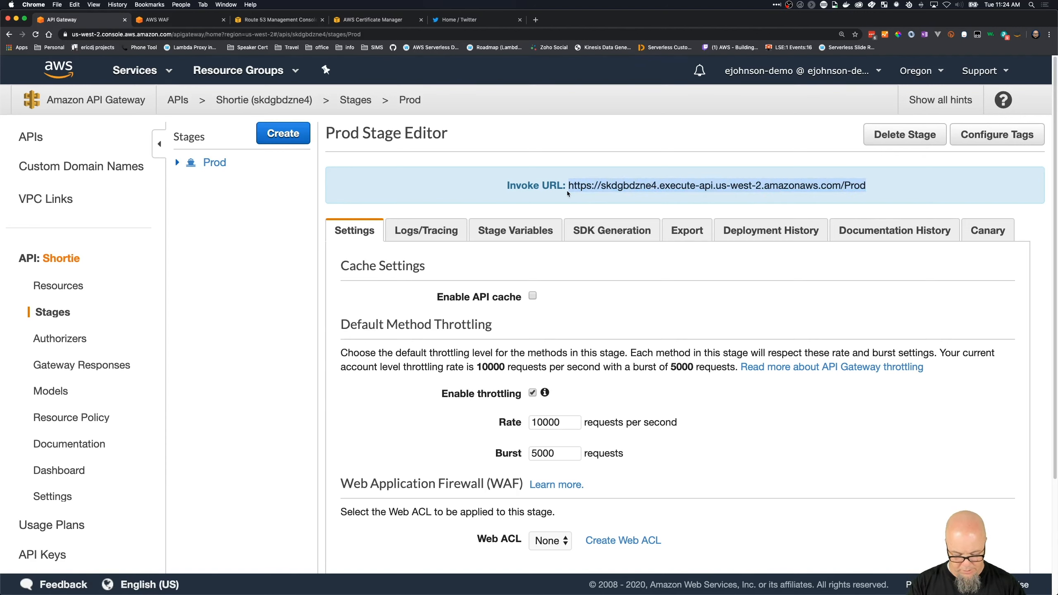
key(super+space)
text(post)
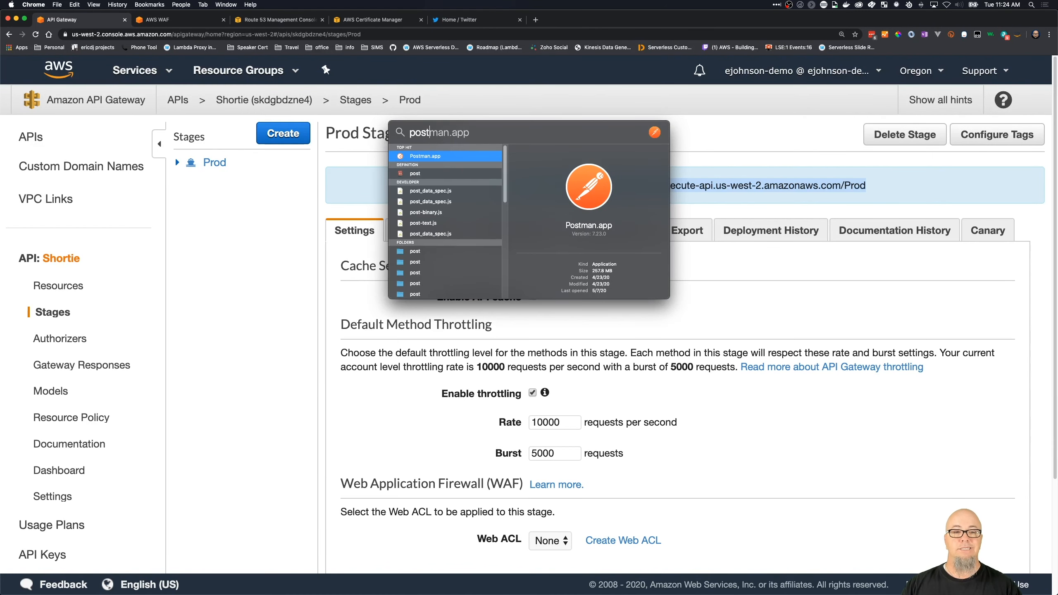
key(Return)
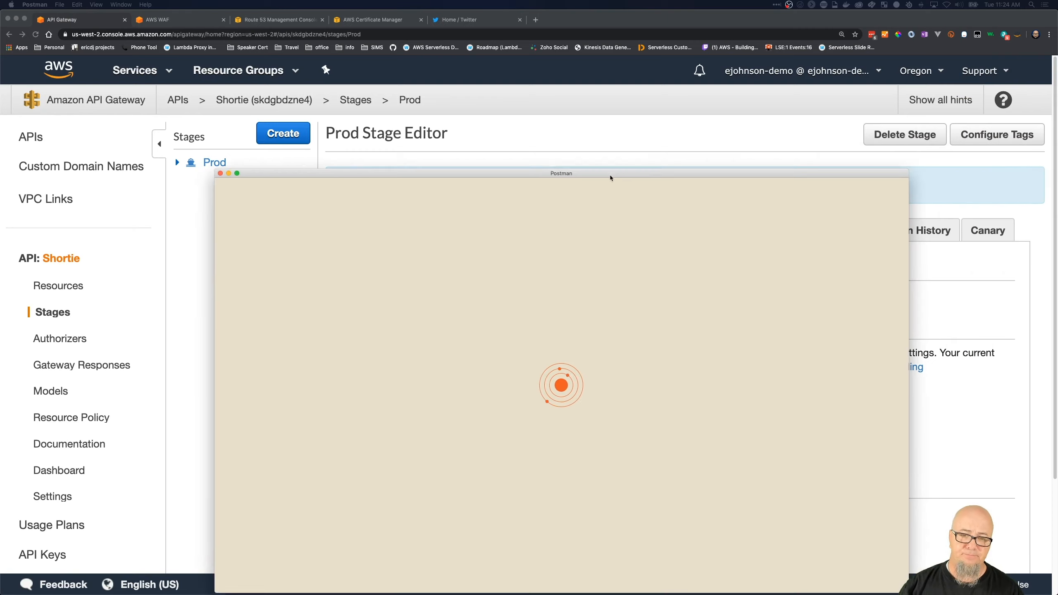
drag(611, 176, 589, 93)
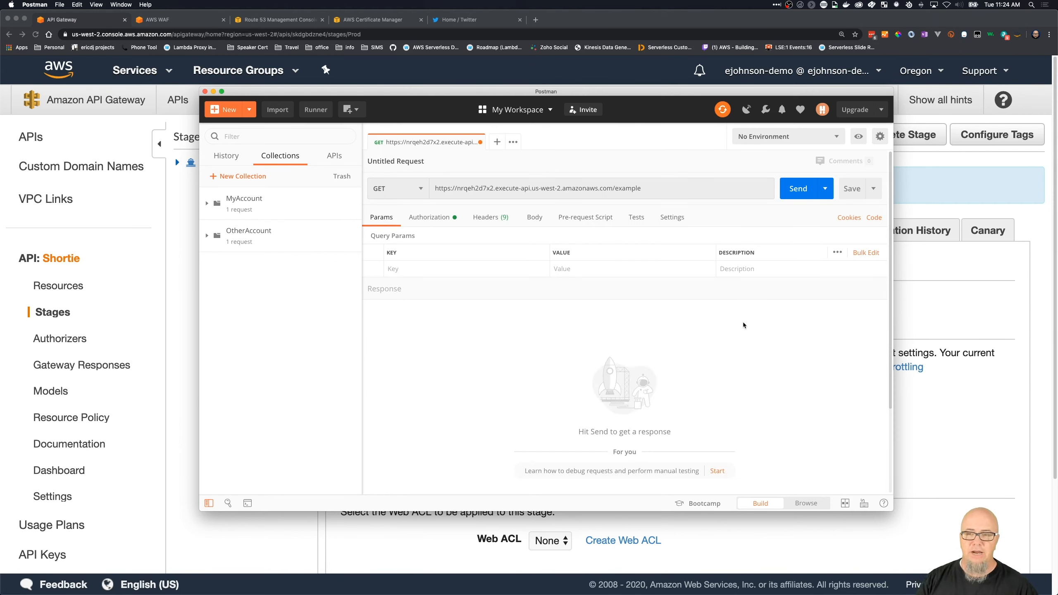
click(658, 192)
key(super+a)
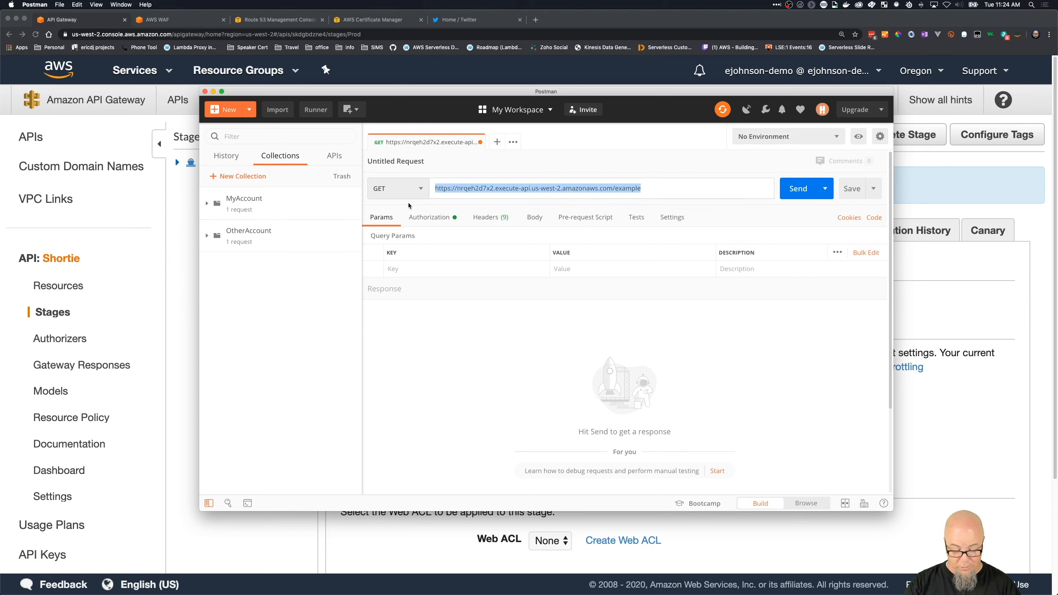
key(super+v)
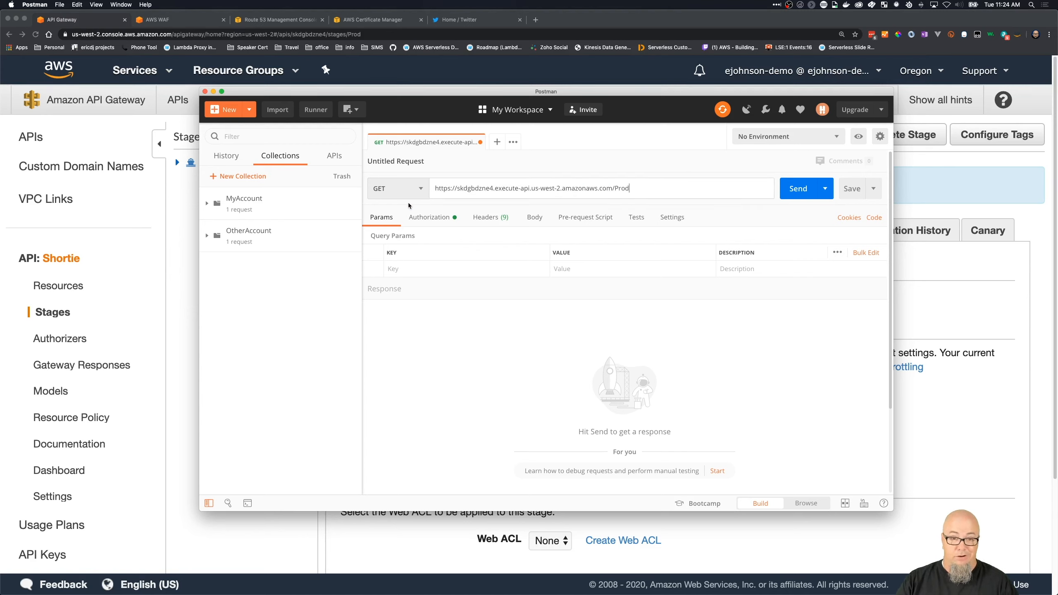
double_click(690, 95)
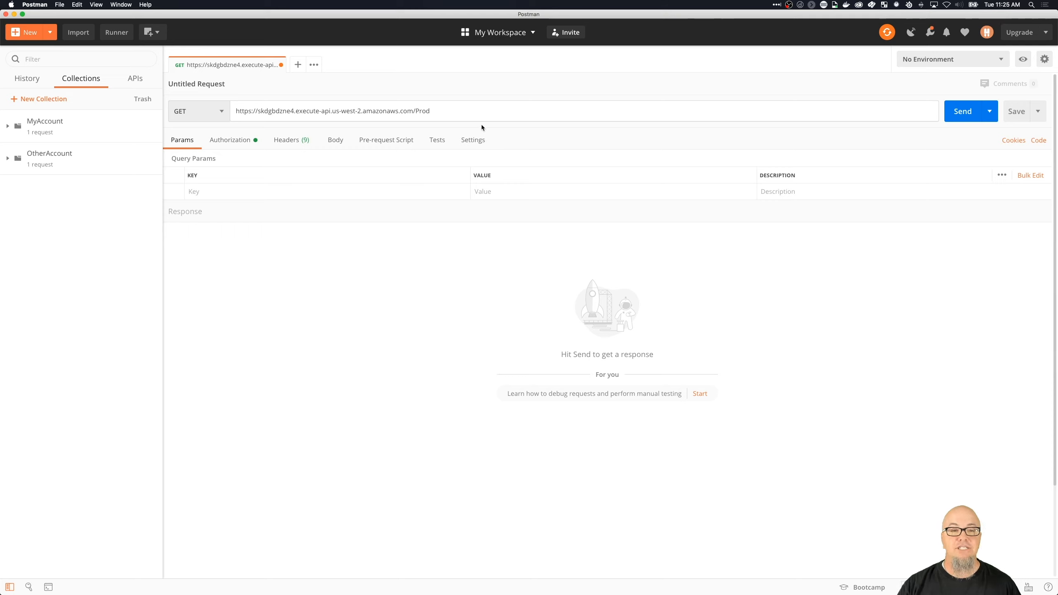
text(/aws)
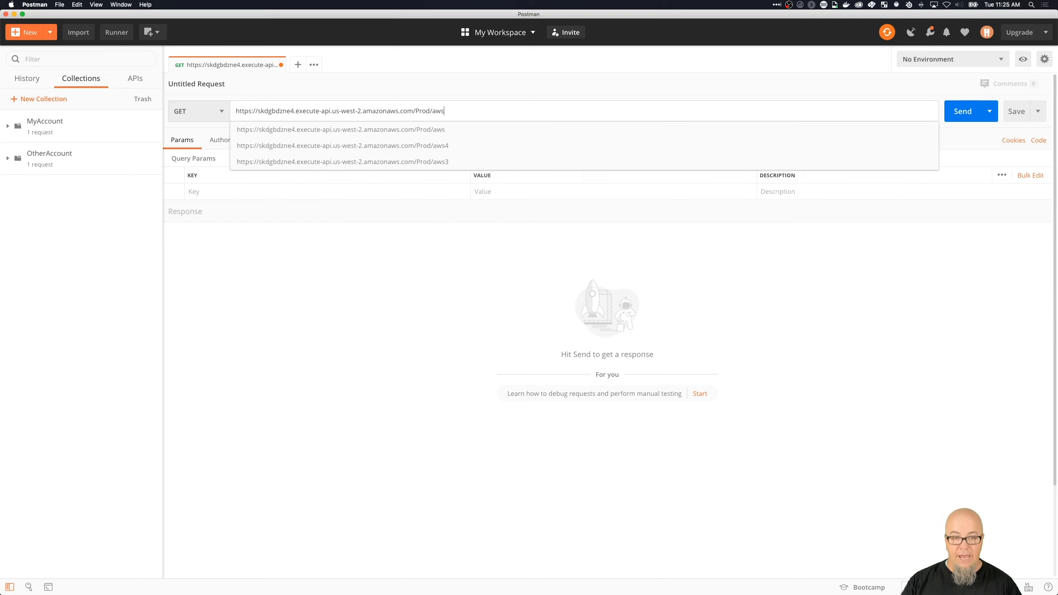
key(Escape)
key(Return)
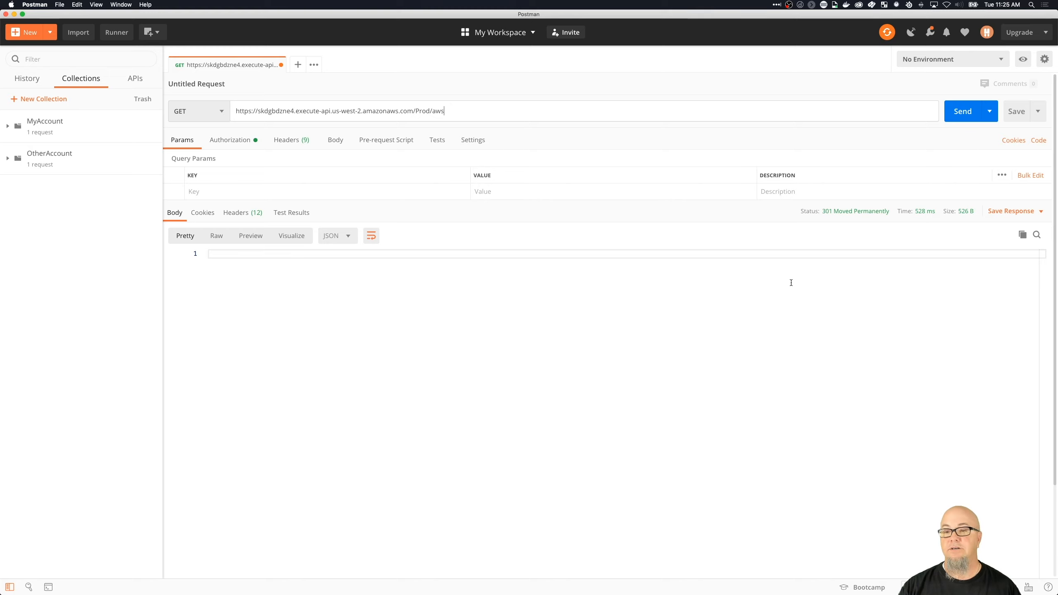
- Select the full request URL in Postman and switch back to the API Gateway console in Chrome
click(613, 106)
key(super+a)
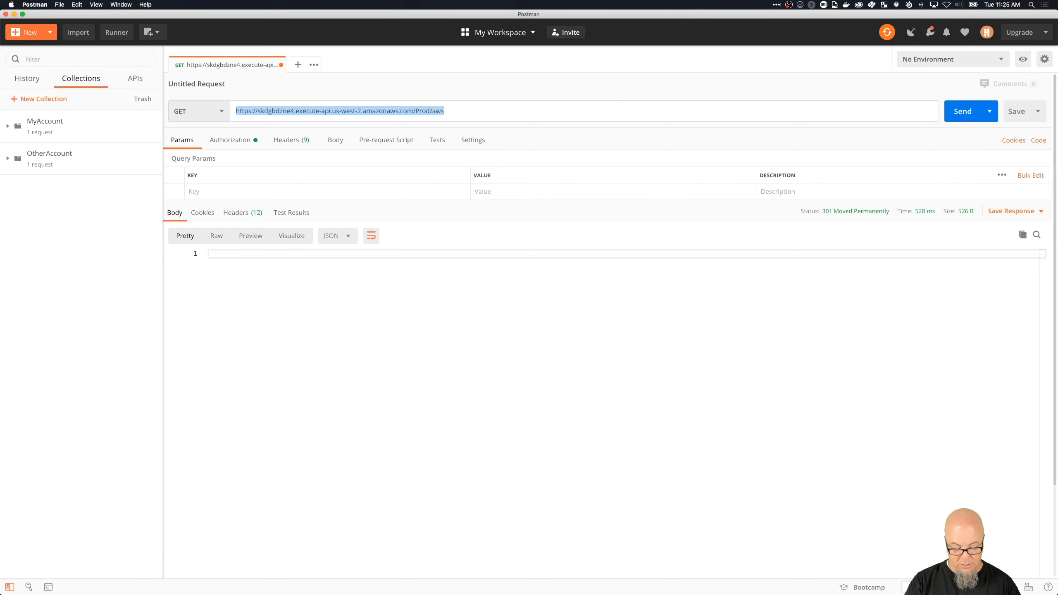
key(super+Tab)
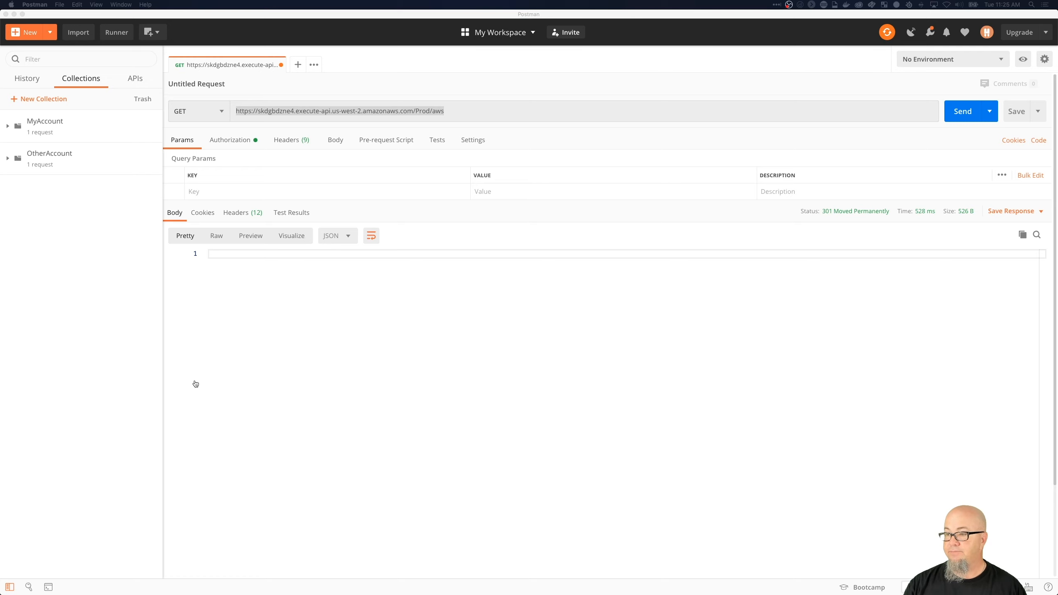
key(super+Tab)
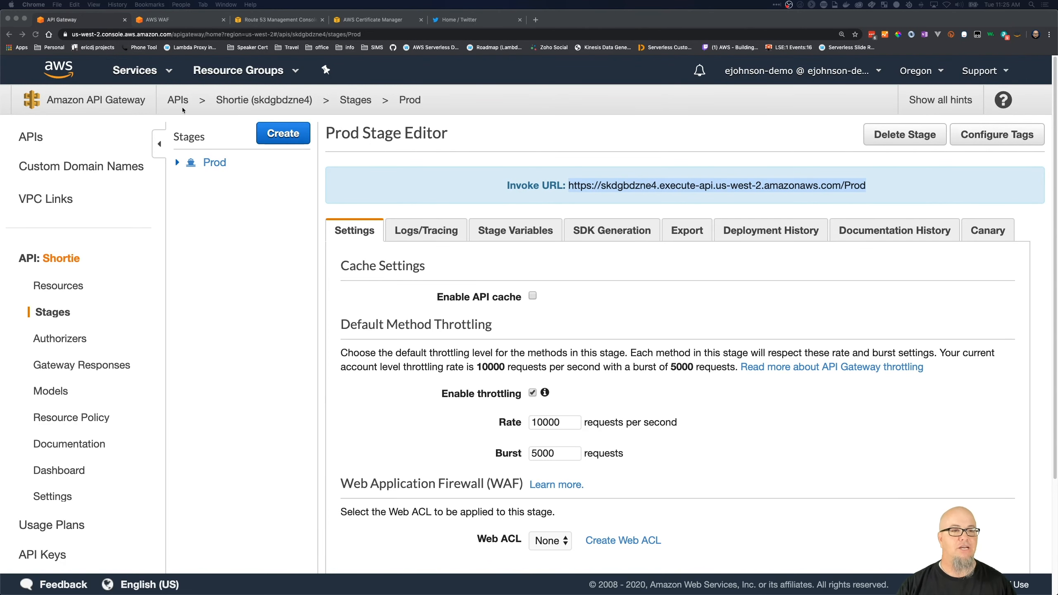
- Open the AWS X-Ray service map and turn on its service icons
click(166, 71)
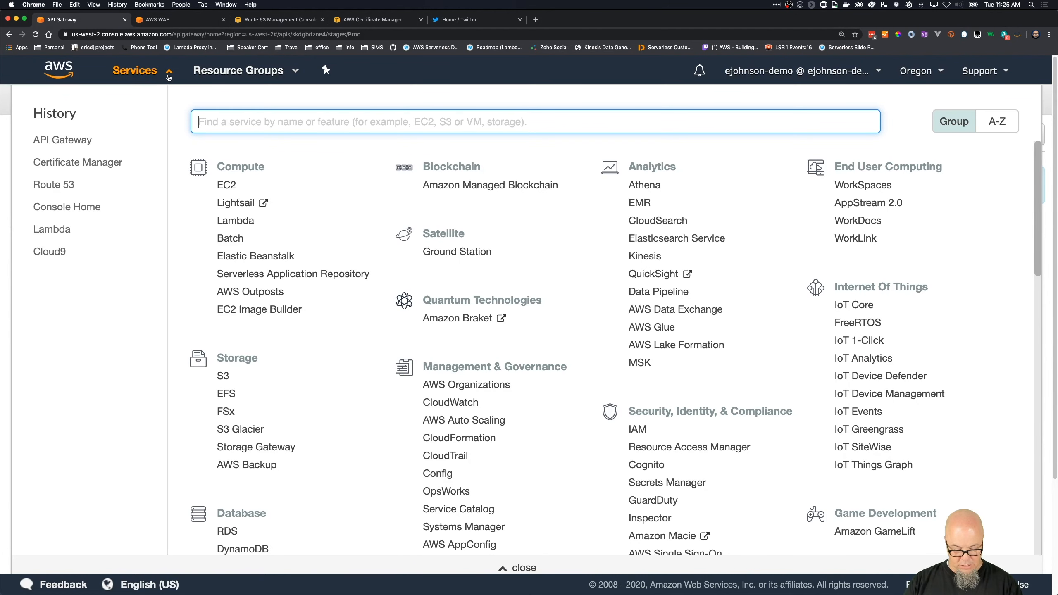
text(xra)
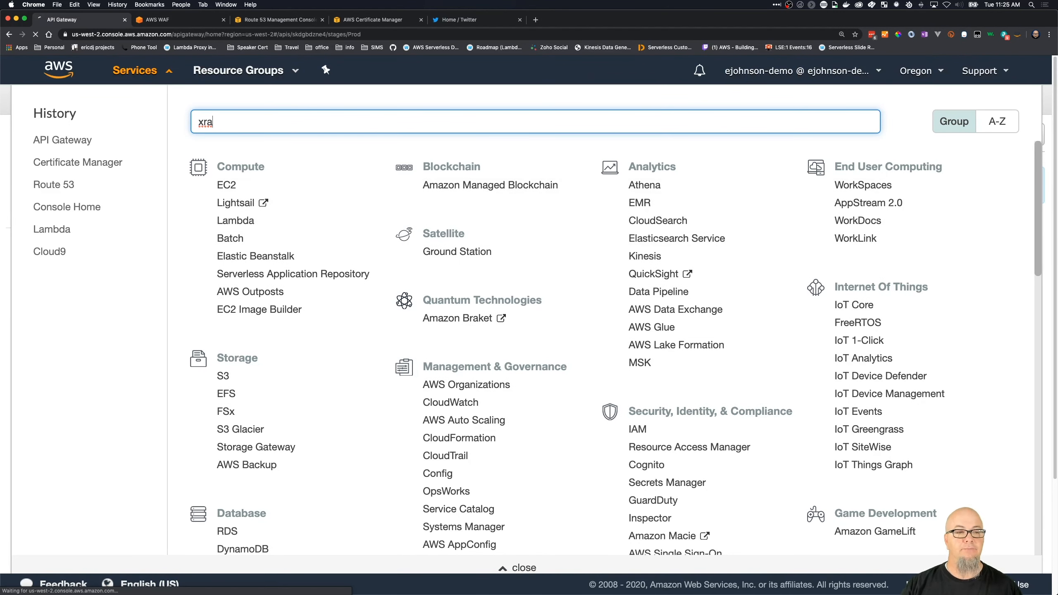
key(Return)
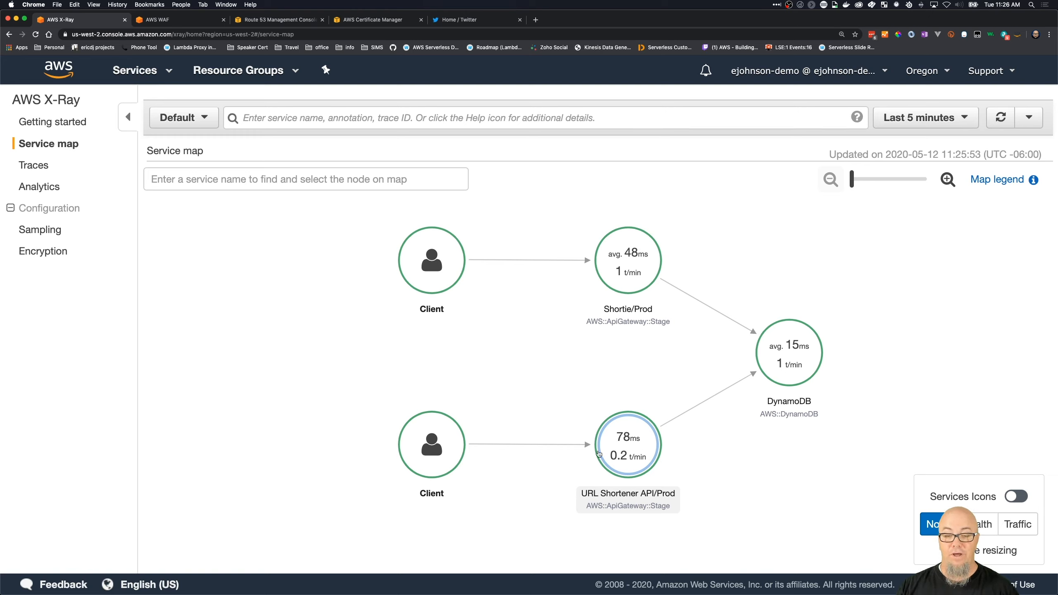
scroll(609, 460, up, 1)
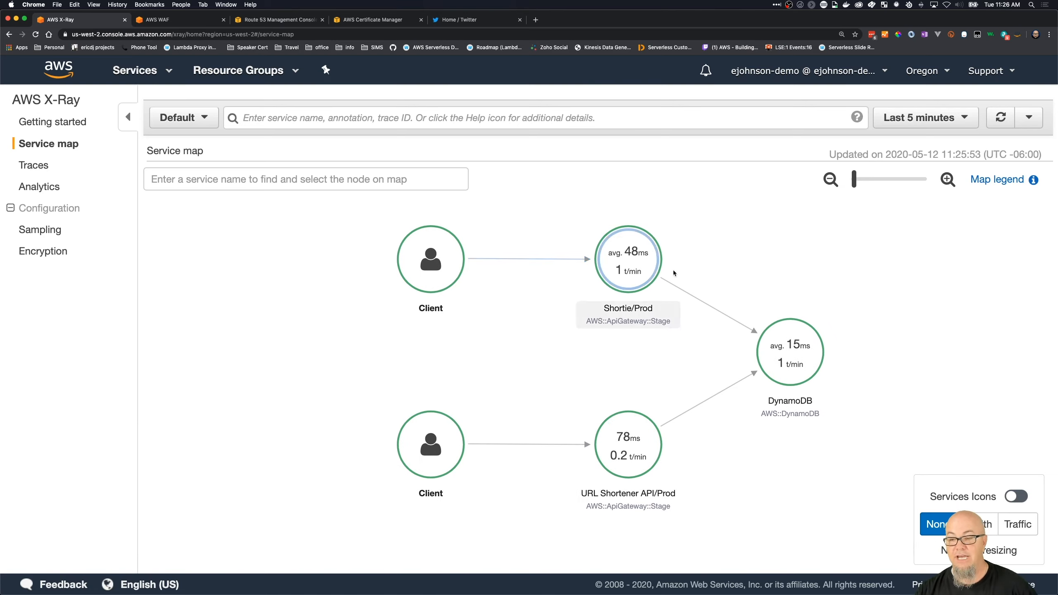
click(1021, 498)
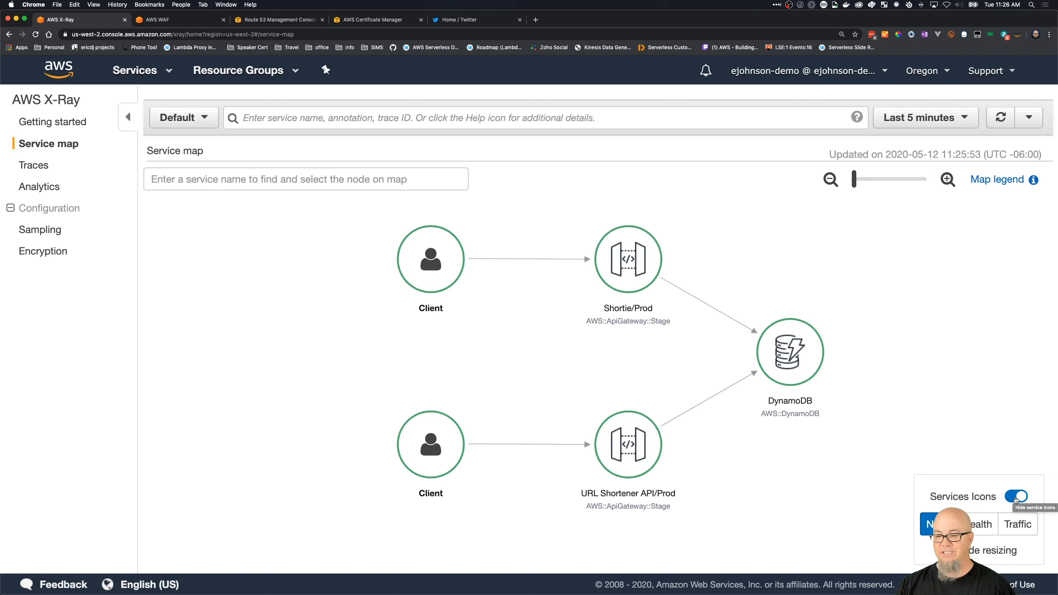
- Resize the service map nodes by health and examine Shortie/Prod's response distribution and response status
click(982, 525)
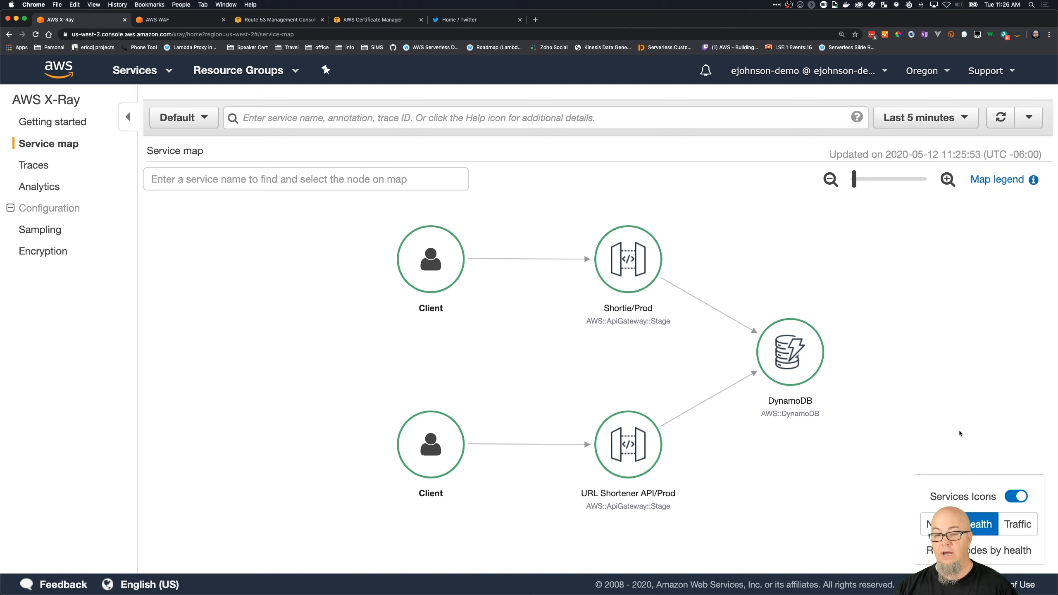
scroll(957, 423, up, 3)
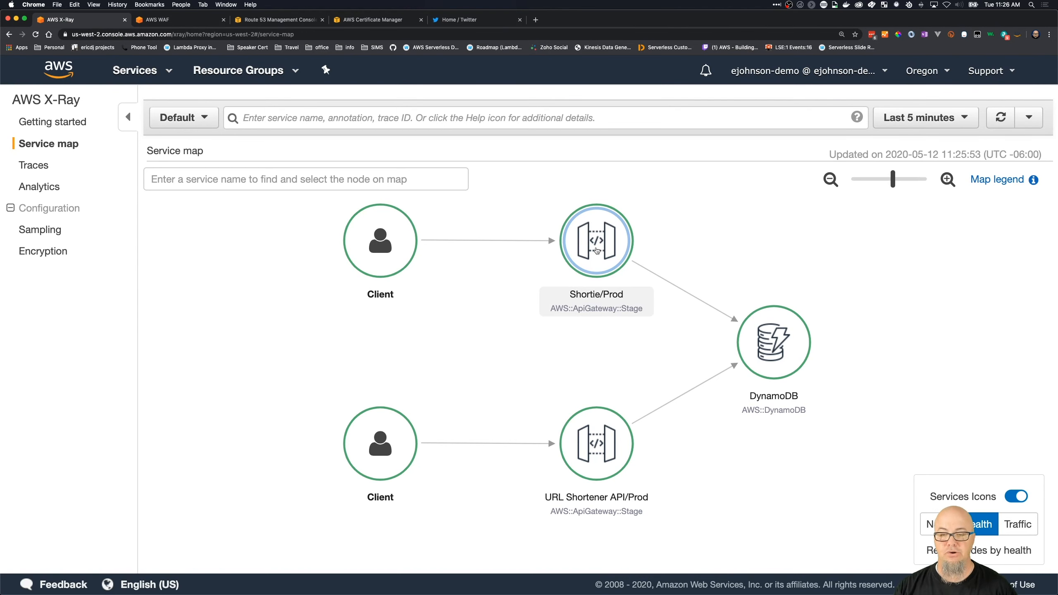
click(597, 250)
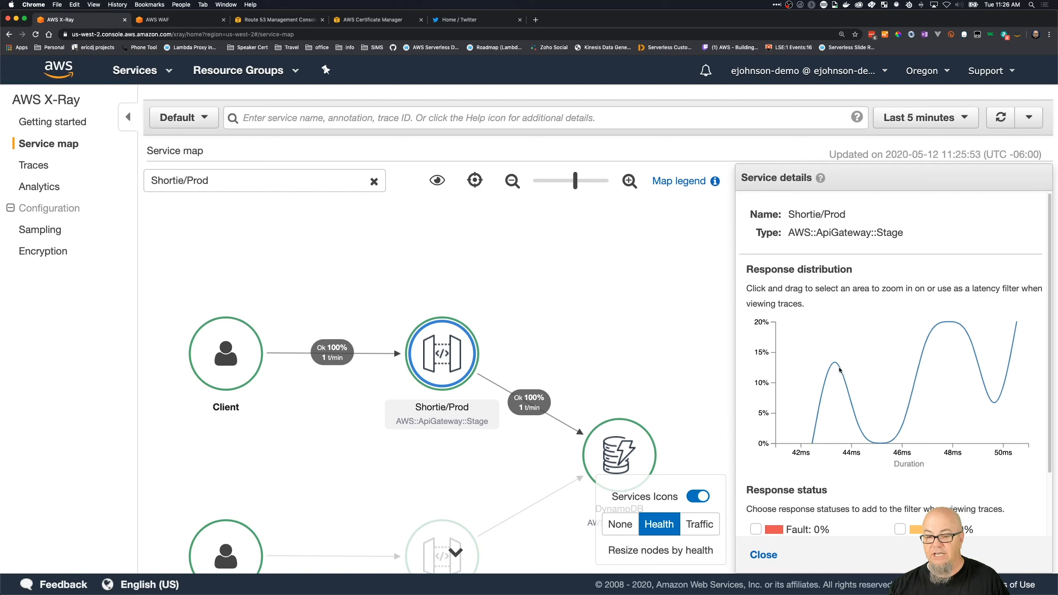
scroll(839, 372, down, 3)
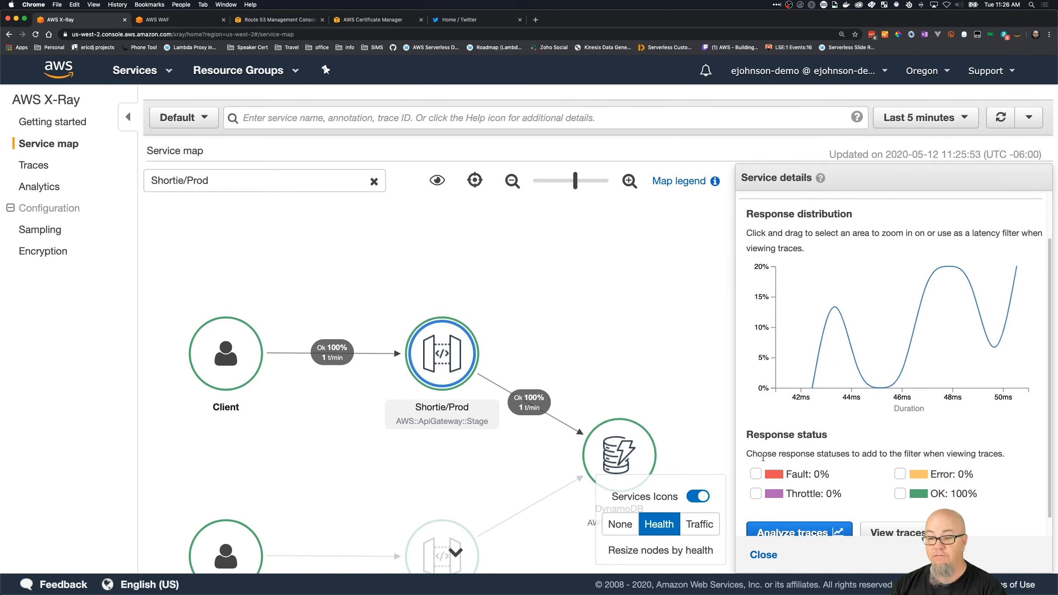
scroll(960, 493, down, 1)
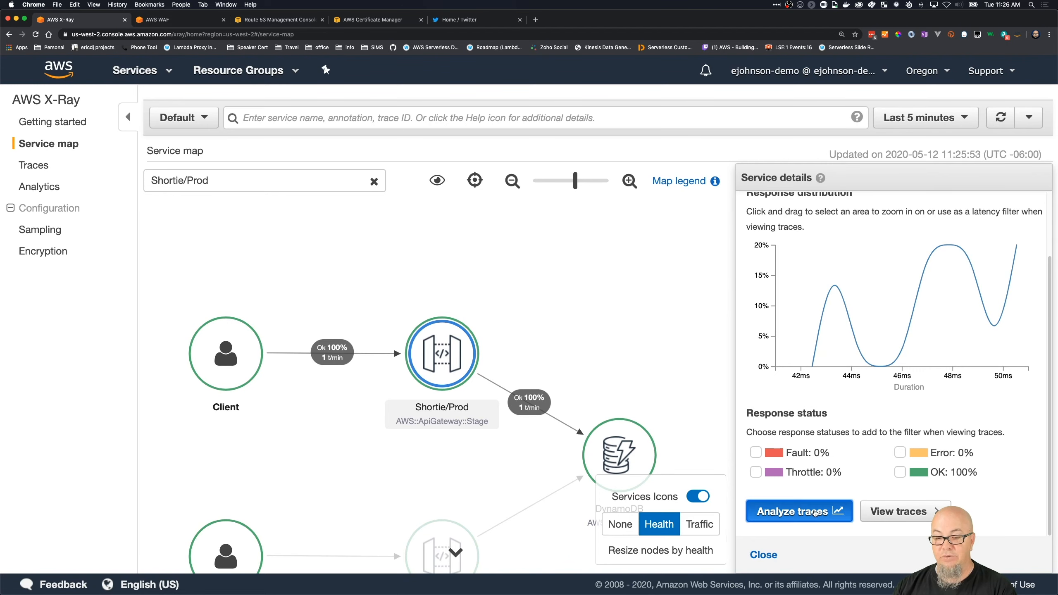
- Analyze the traces of Shortie/Prod and open the overview of all traces
click(851, 506)
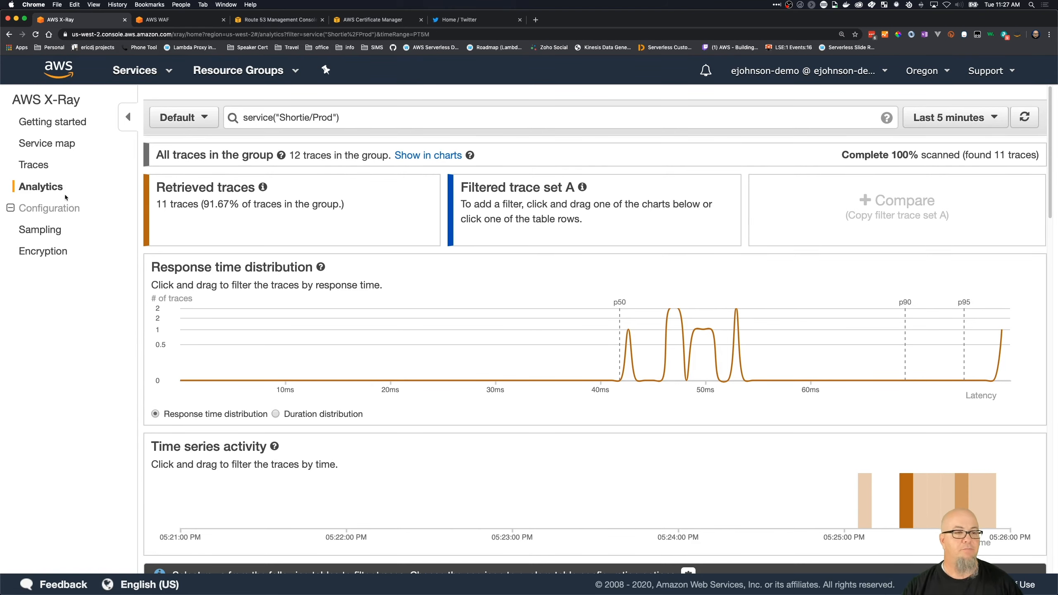
click(42, 164)
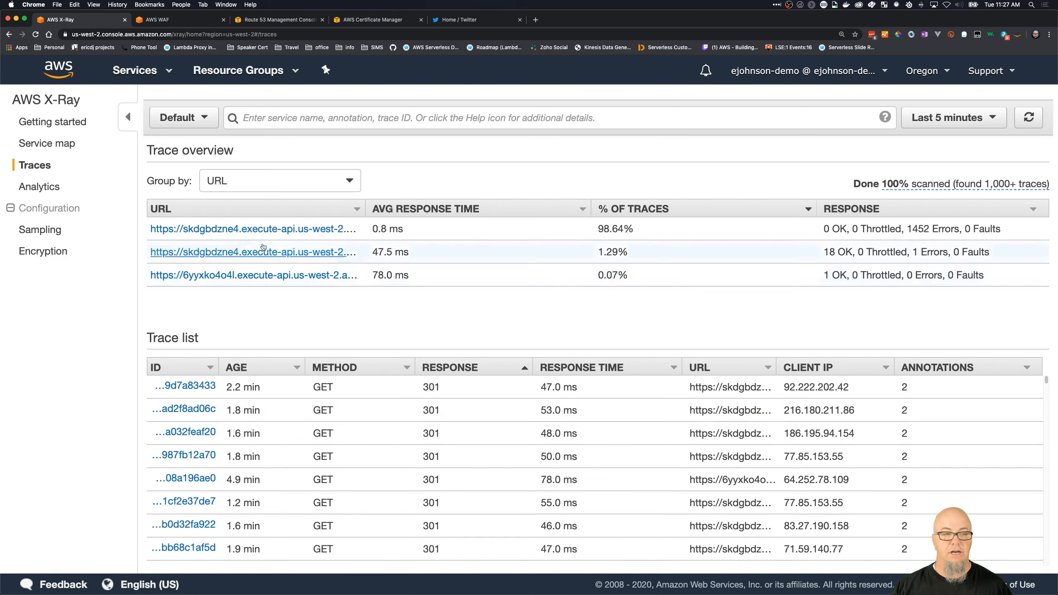
- Return to the service map, close the Shortie/Prod details, and hide the service icons
click(40, 145)
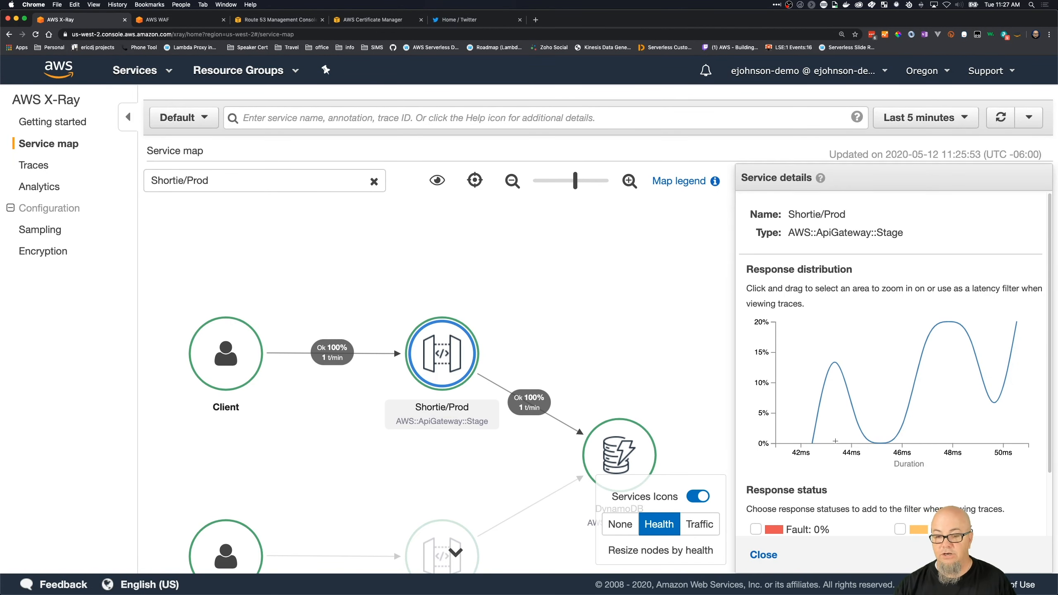
scroll(835, 441, down, 3)
click(767, 558)
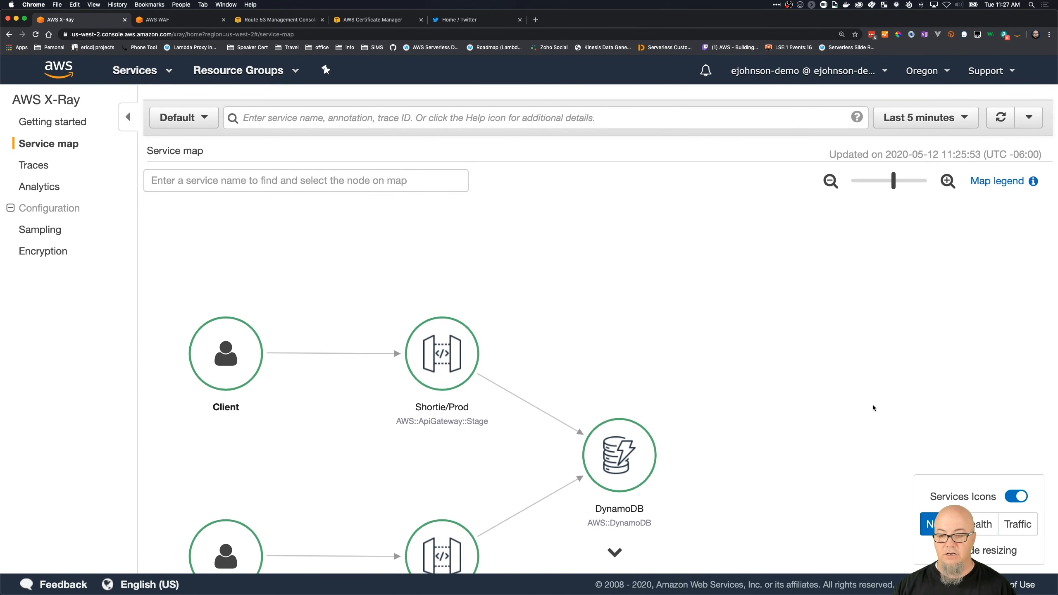
click(1018, 497)
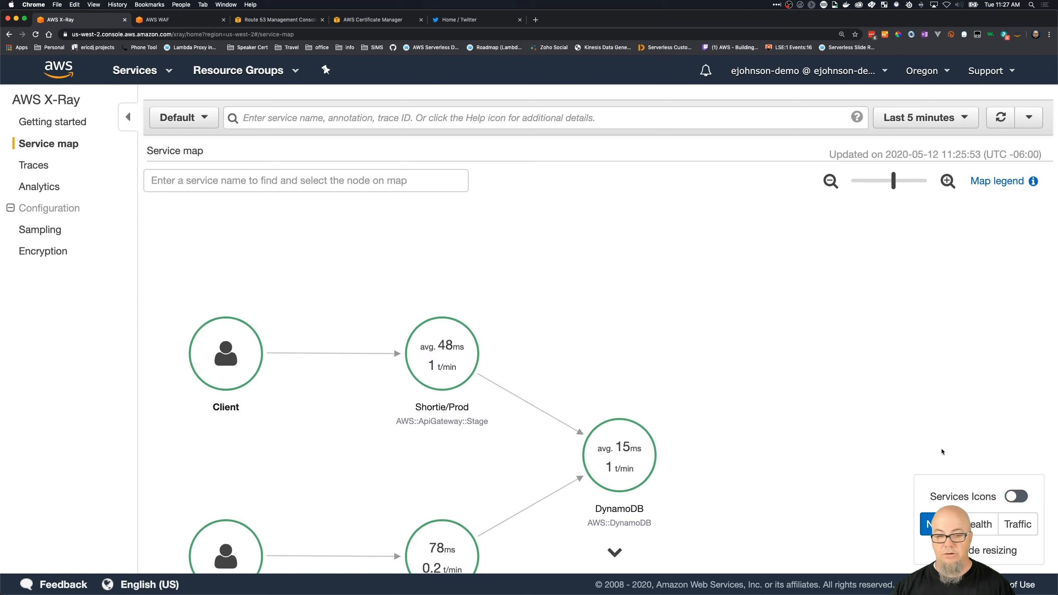
scroll(486, 363, down, 2)
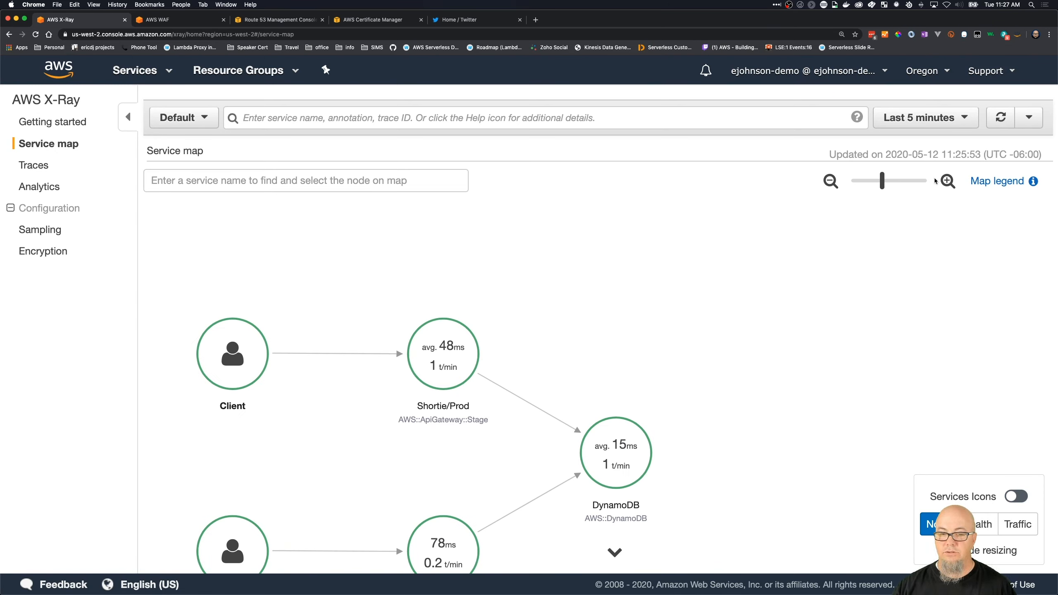
drag(343, 417, 361, 312)
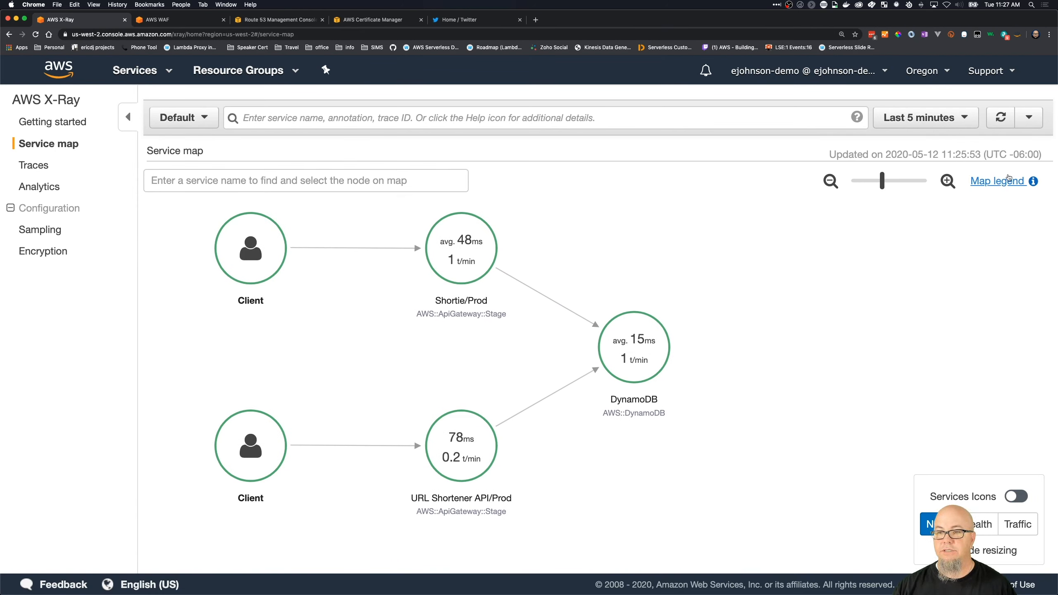
- Refresh the service map and examine the updated service details of Shortie/Prod
click(1001, 121)
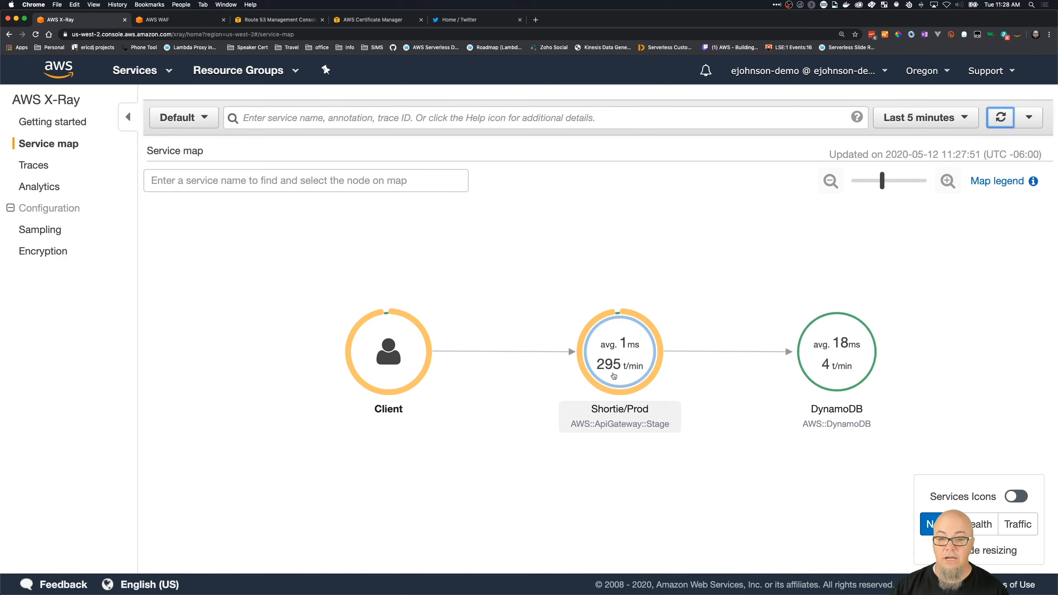
click(614, 375)
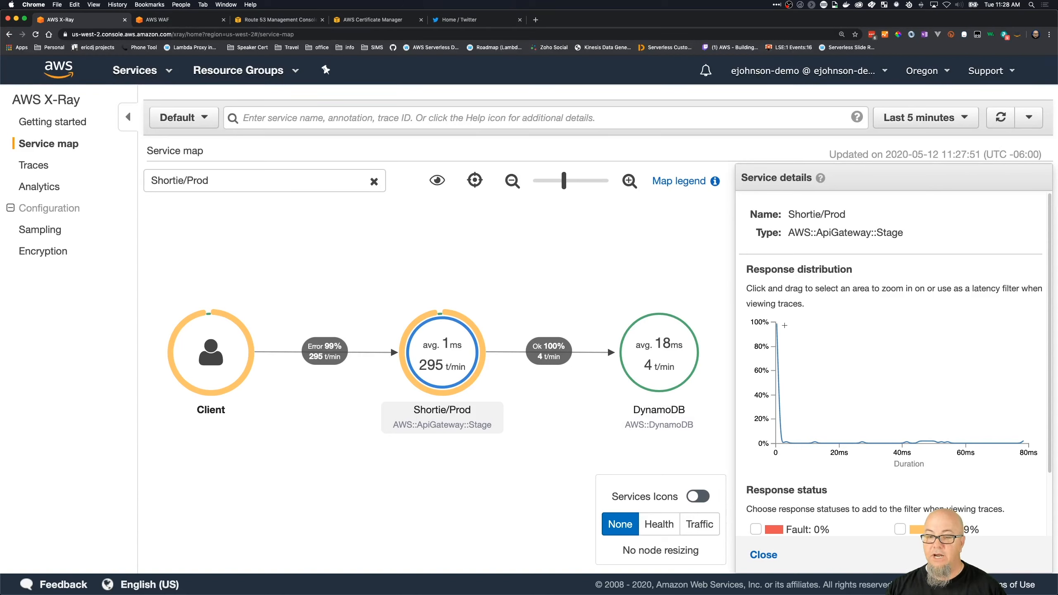
scroll(812, 483, down, 1)
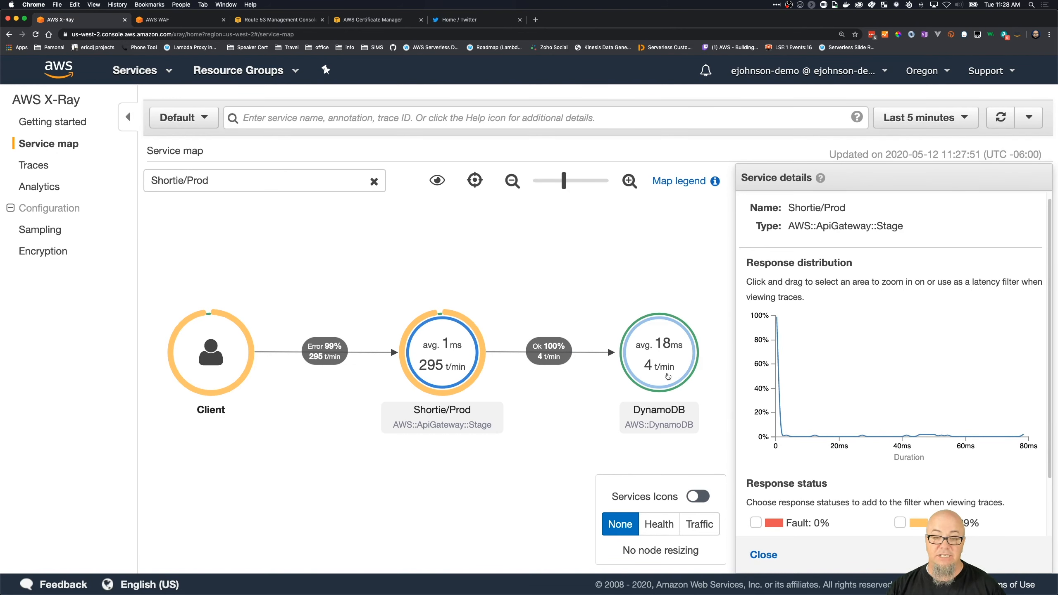
- Examine the DynamoDB node's response distribution and analyze its traces
click(672, 353)
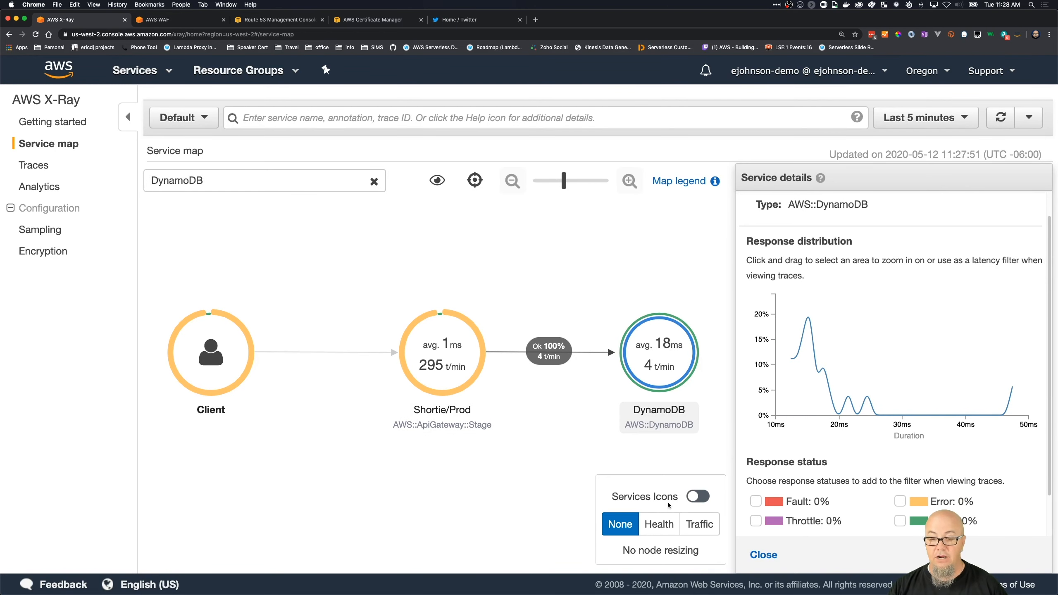
scroll(763, 483, down, 2)
click(760, 511)
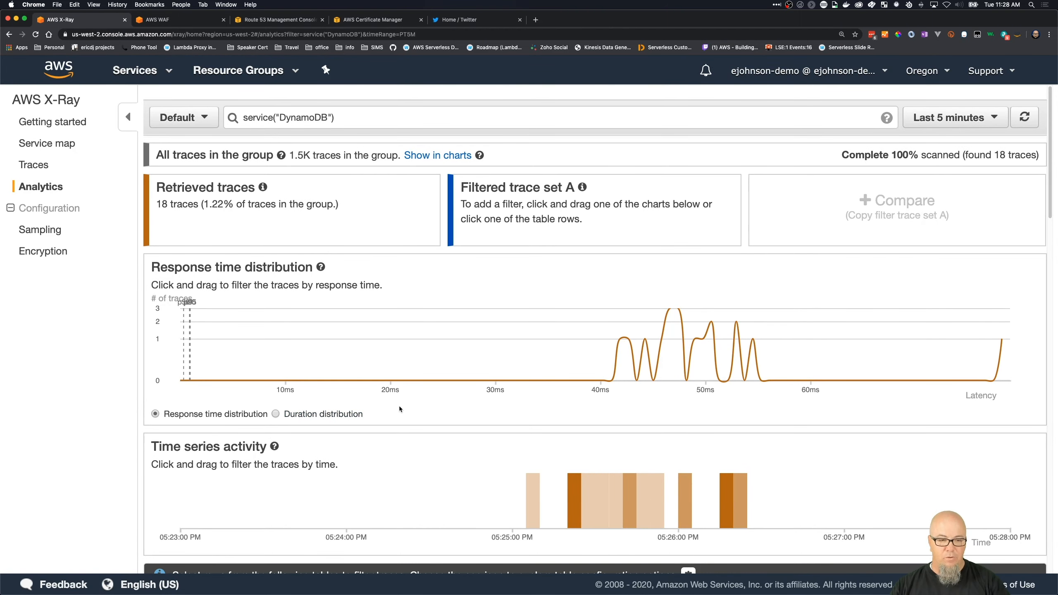
- Filter the DynamoDB traces by HTTP status code 301 and review the filtered response time distribution
scroll(397, 407, down, 5)
scroll(400, 407, down, 4)
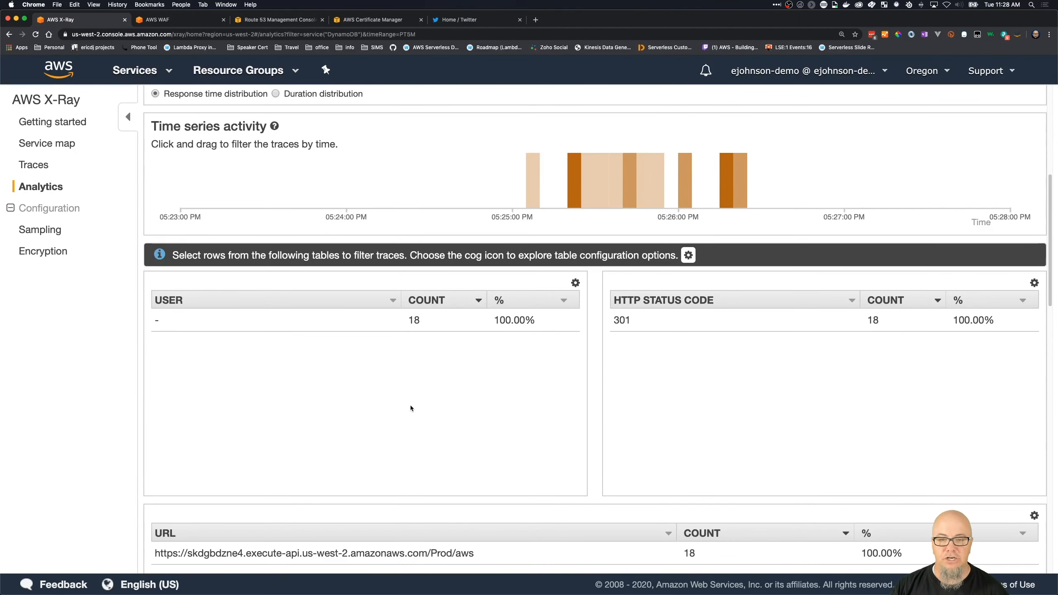
click(621, 323)
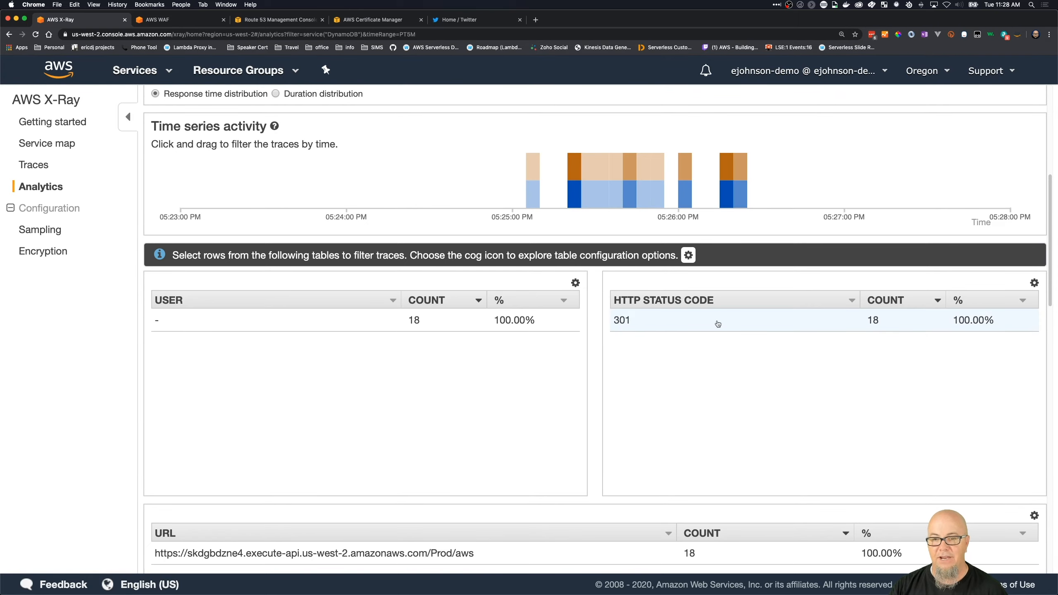
scroll(842, 339, up, 8)
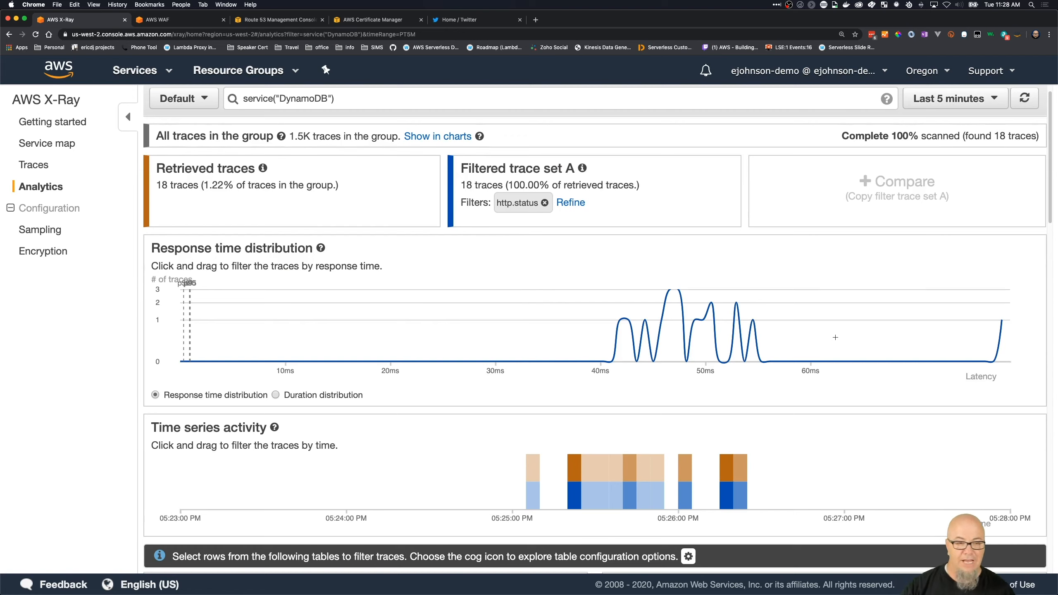
scroll(833, 348, up, 1)
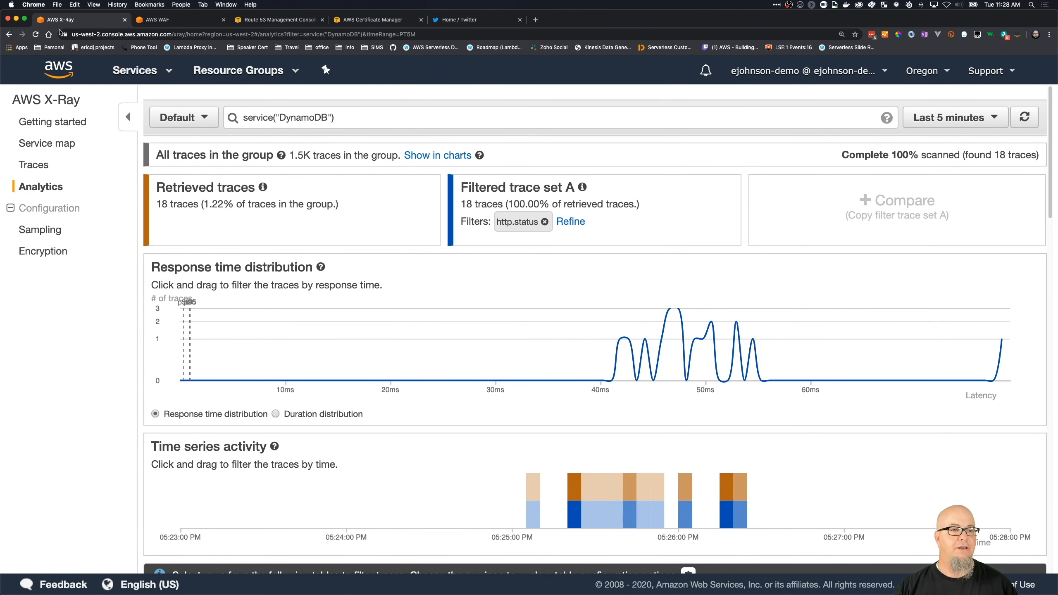
- Switch to API Gateway and open the Prod stage settings of the Shortie API
click(123, 70)
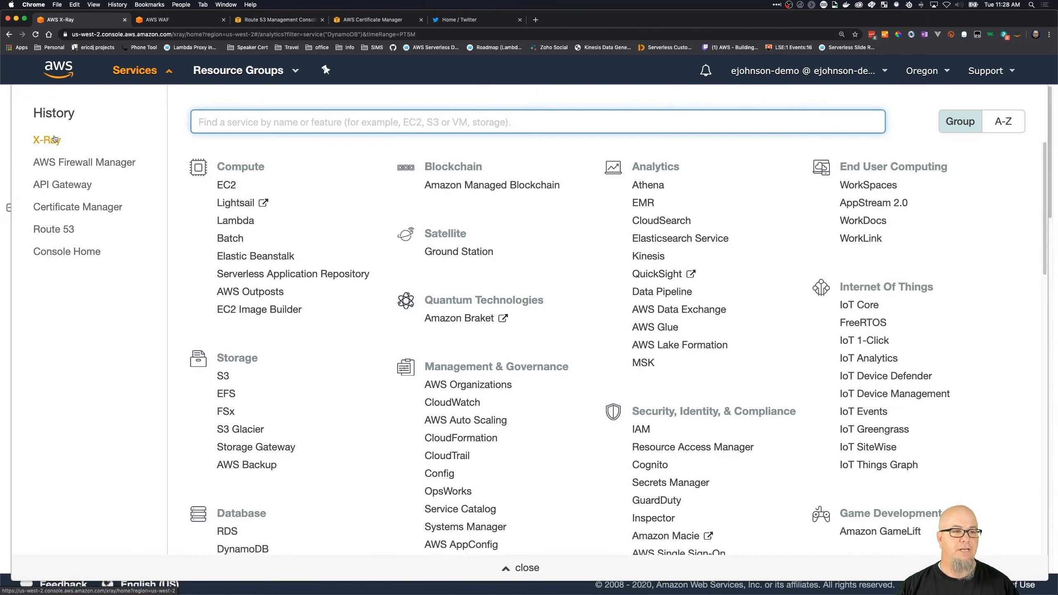
click(55, 193)
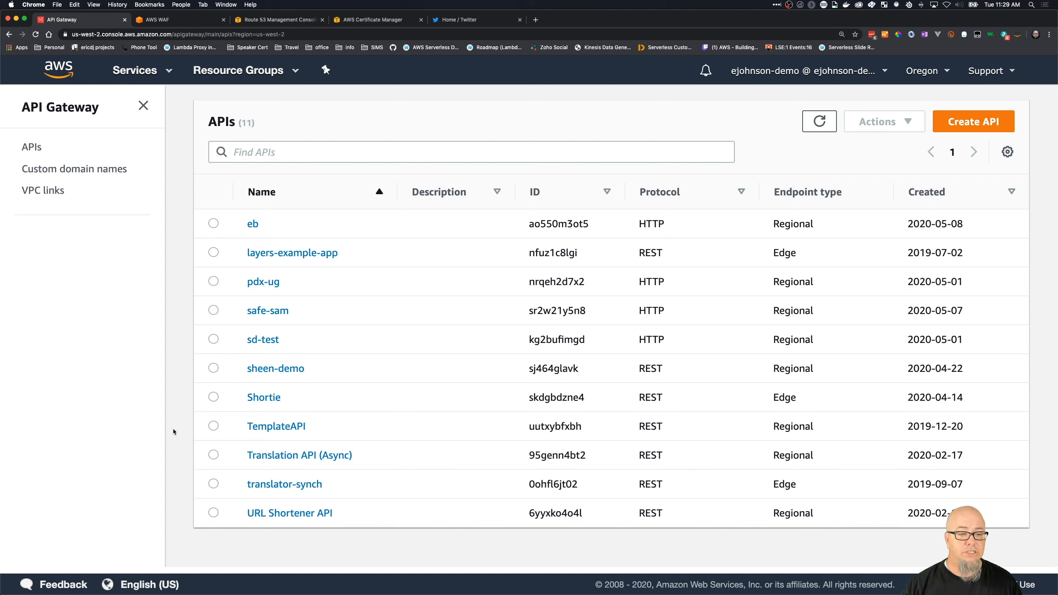
click(269, 395)
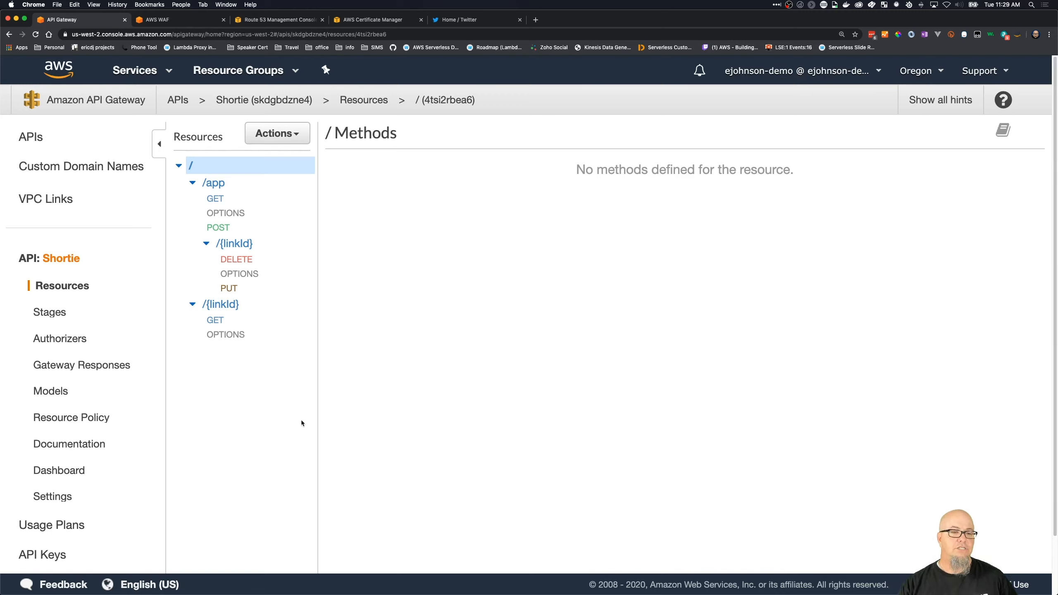
click(71, 313)
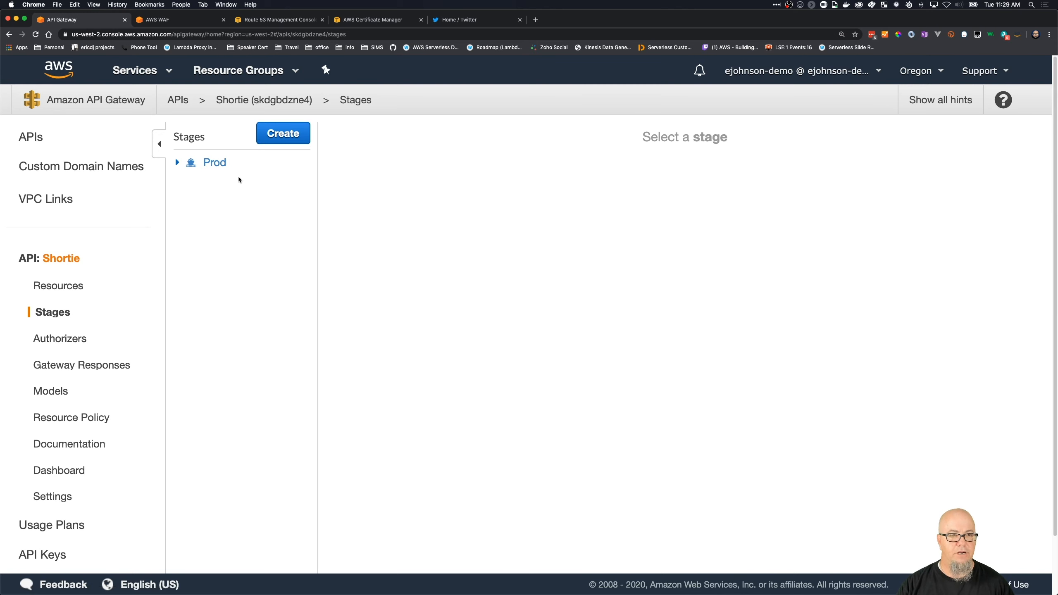
click(220, 163)
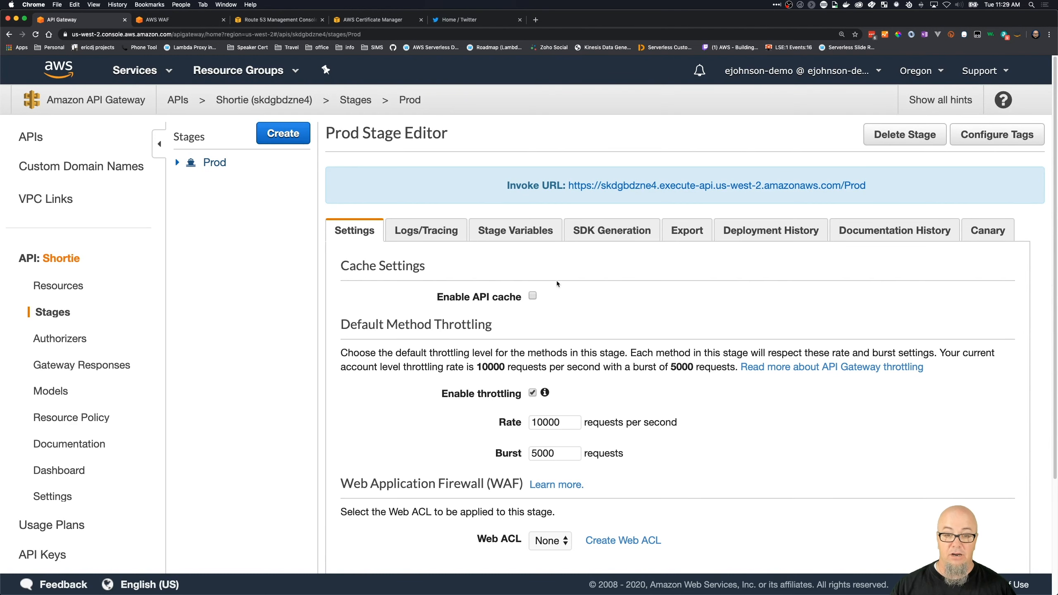
- Enable the API cache for the Prod stage with a cache capacity of 0.5GB
click(533, 295)
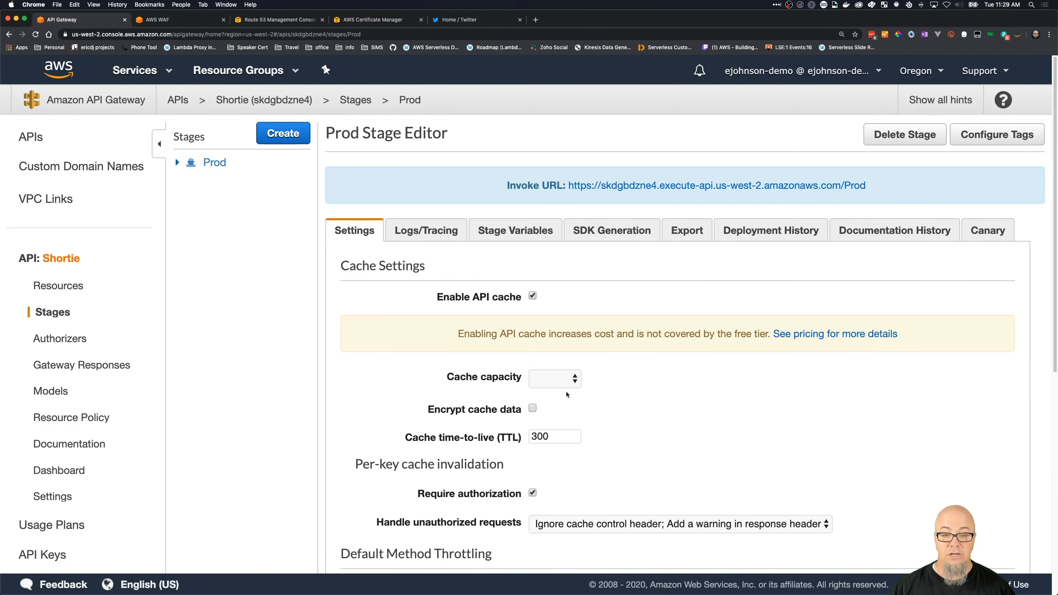
click(577, 381)
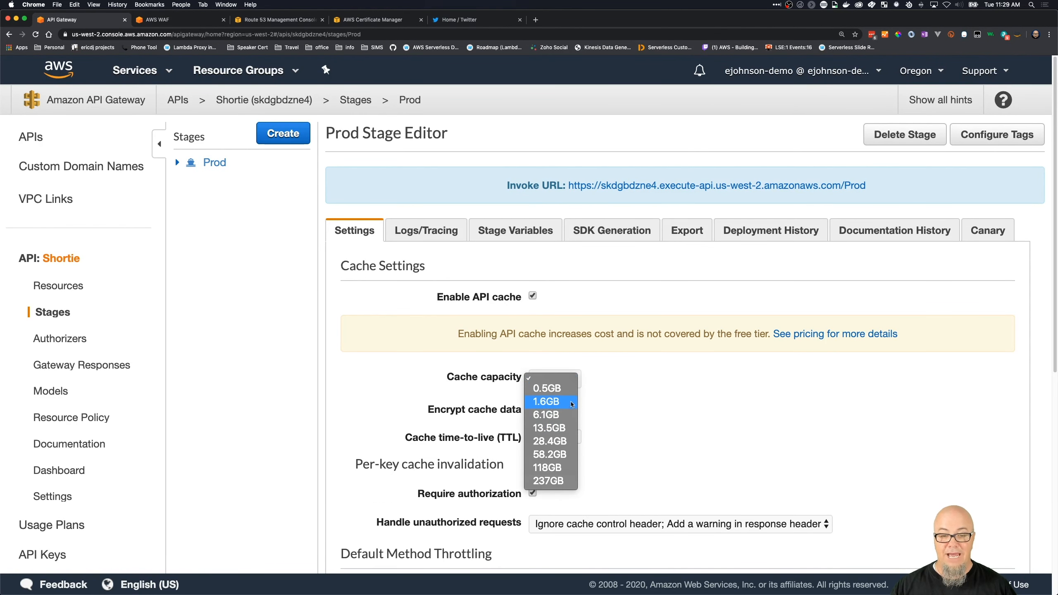
click(573, 389)
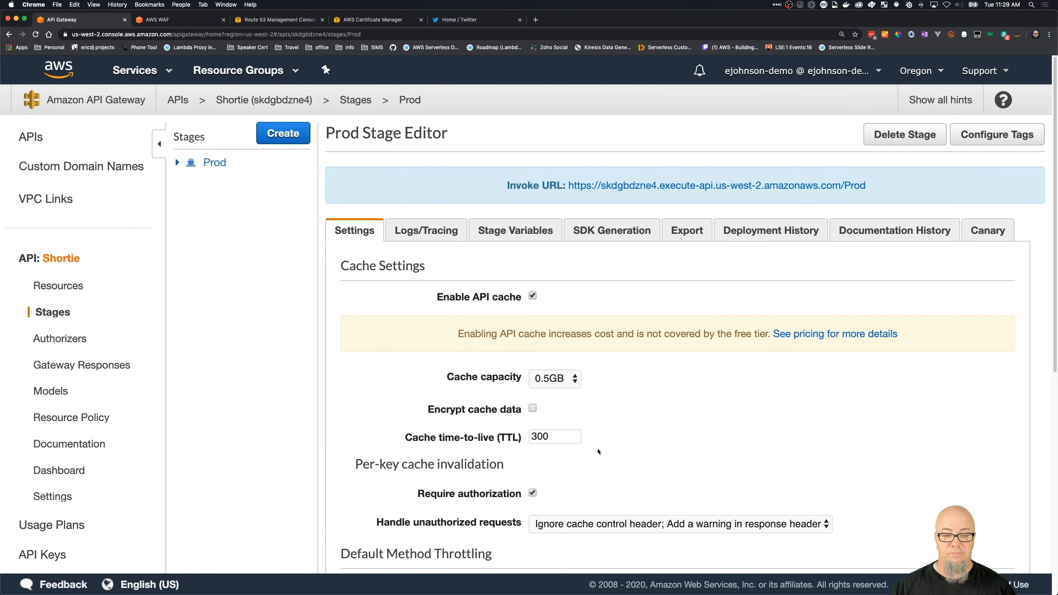
- Turn off required authorization for per-key cache invalidation and save the Prod stage changes
scroll(598, 448, down, 3)
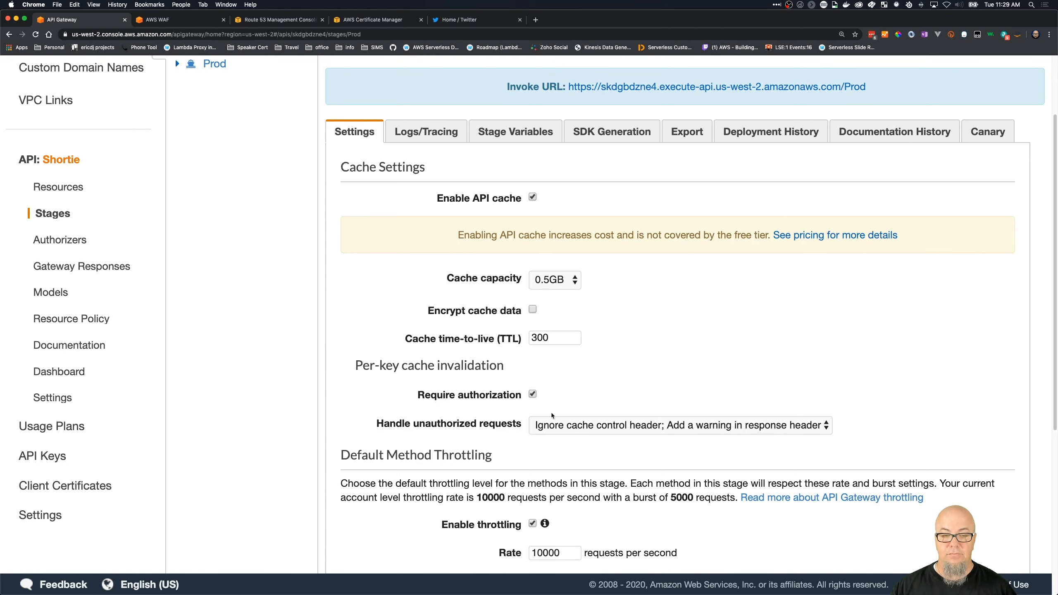
click(532, 394)
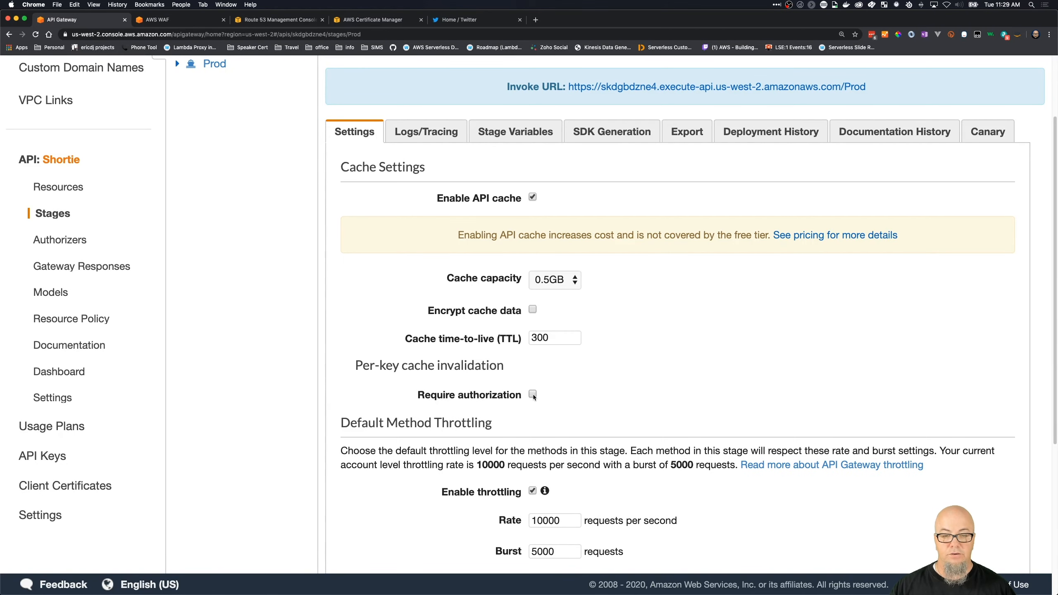
click(532, 394)
click(532, 395)
scroll(621, 381, down, 6)
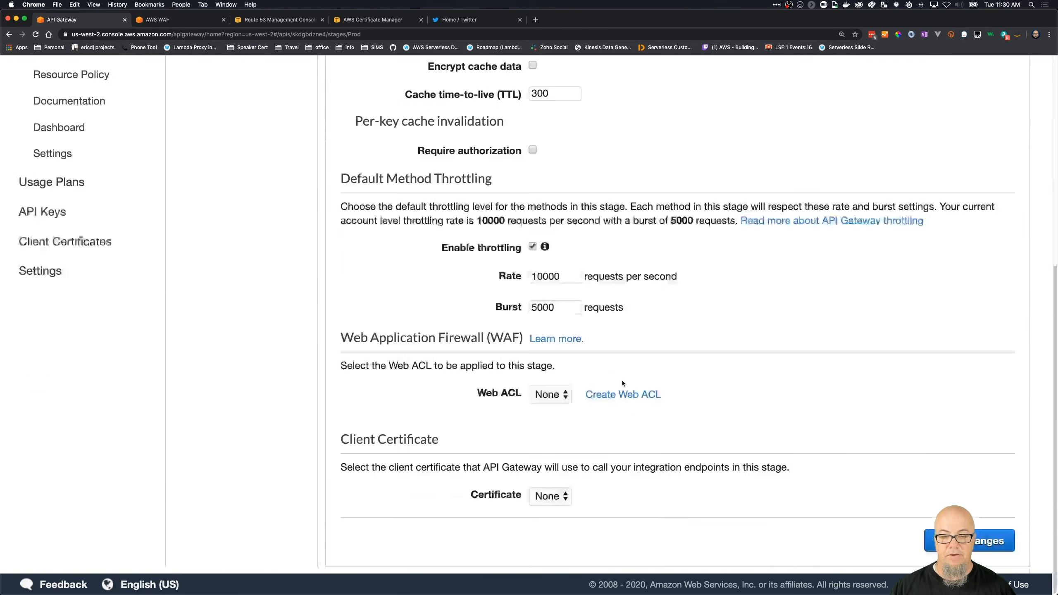
scroll(618, 328, up, 3)
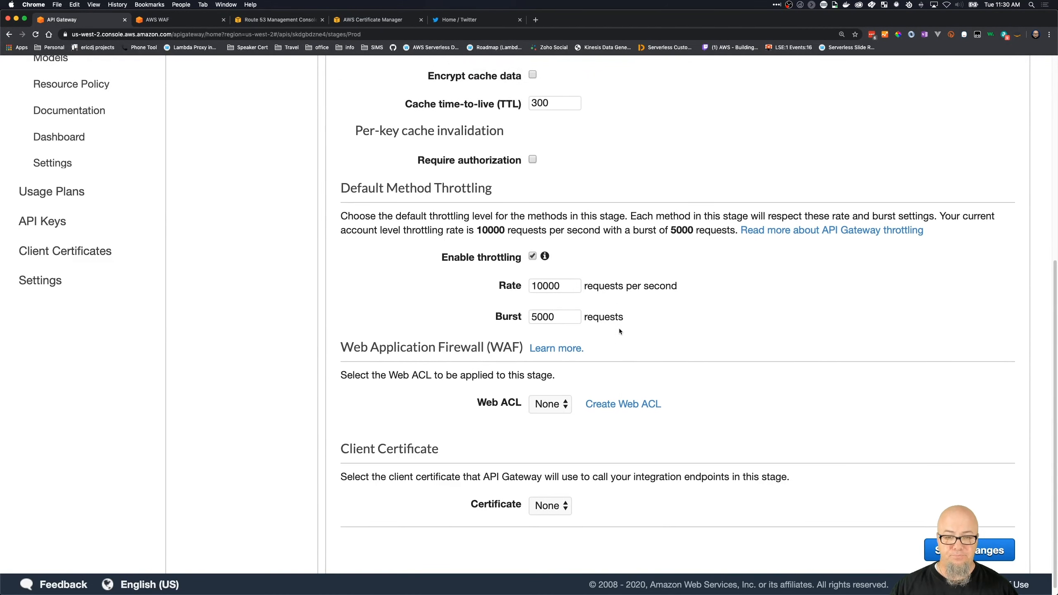
scroll(623, 321, down, 3)
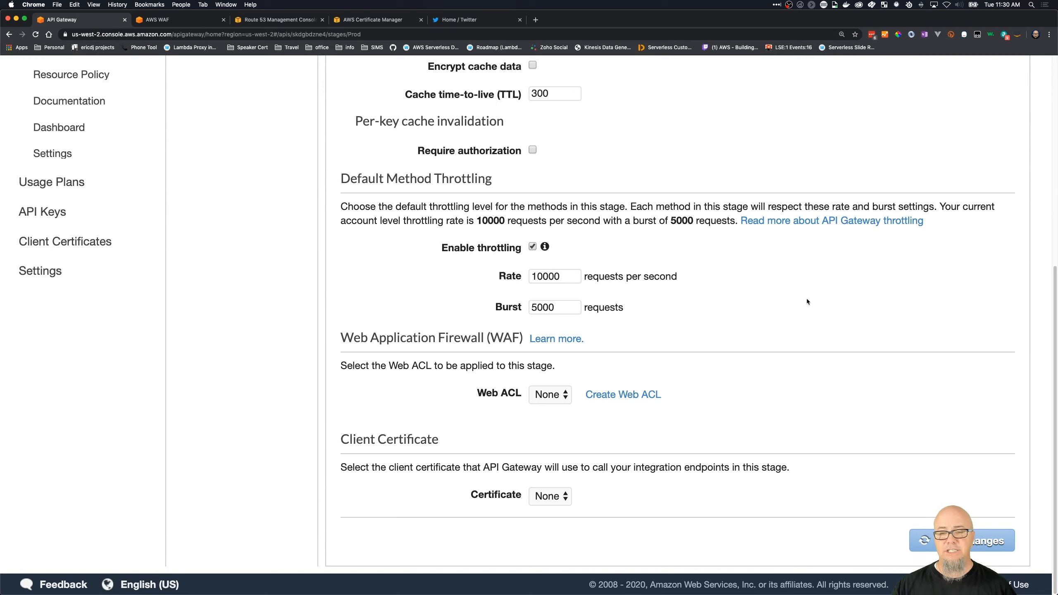
scroll(808, 332, up, 1)
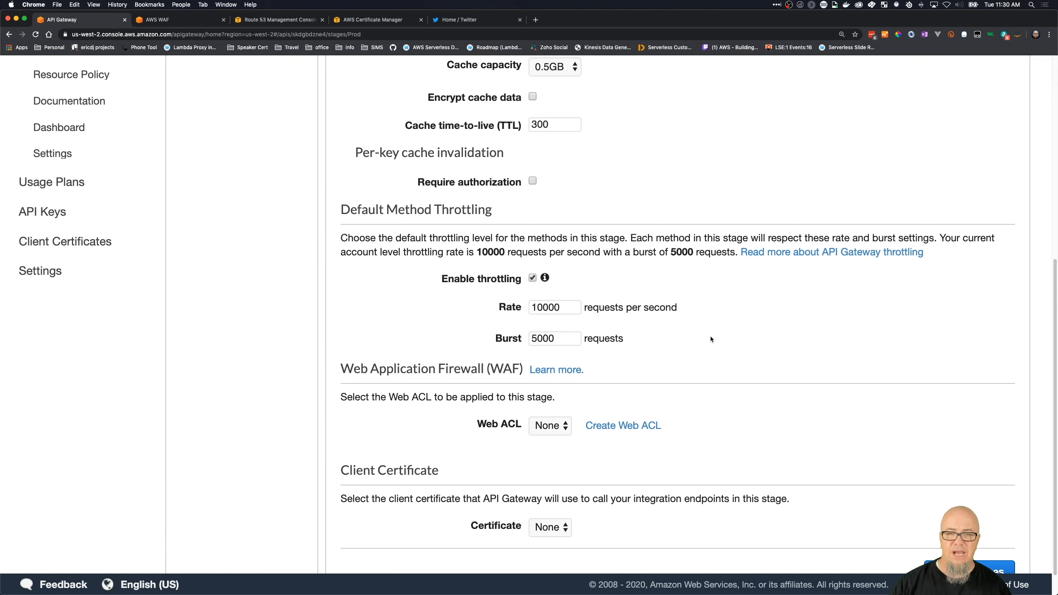
- Open the API Gateway pricing details from the Prod stage's cache cost notice
scroll(710, 338, up, 6)
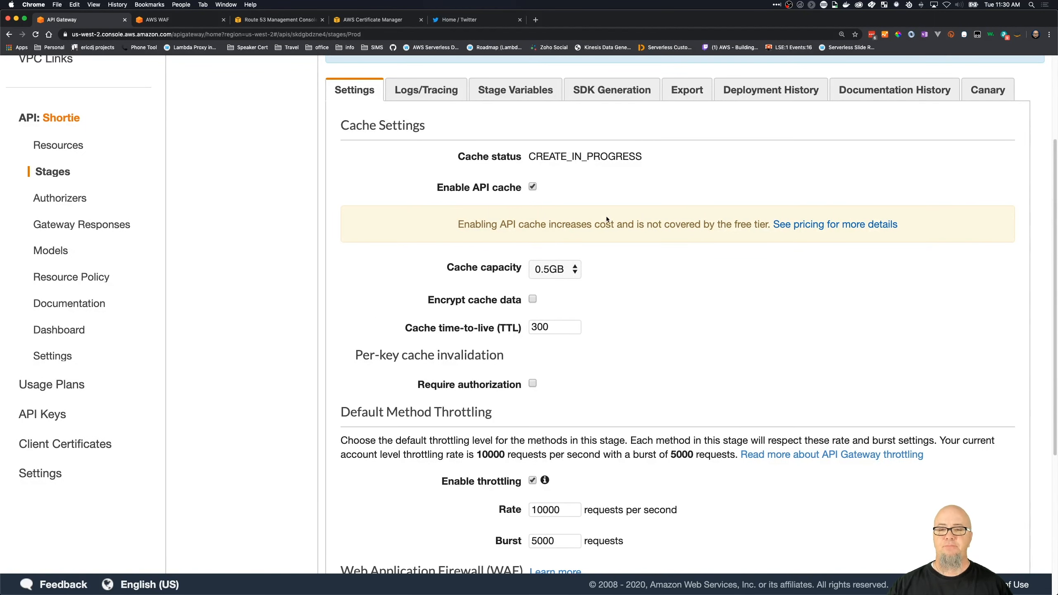
click(818, 227)
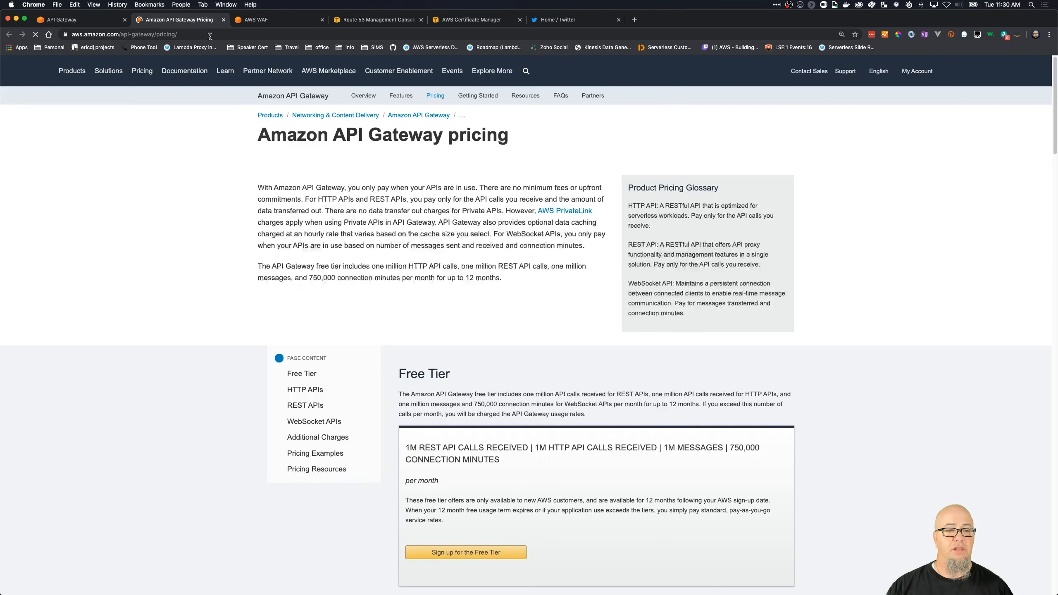
click(211, 34)
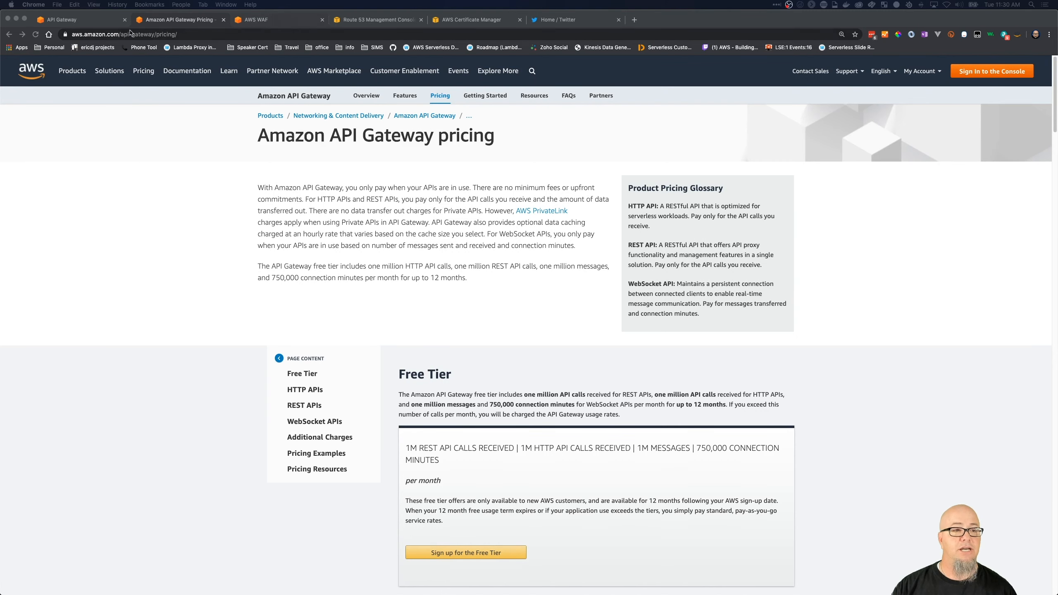
- Return to the Prod stage editor and review its cache and default method throttling settings
click(101, 20)
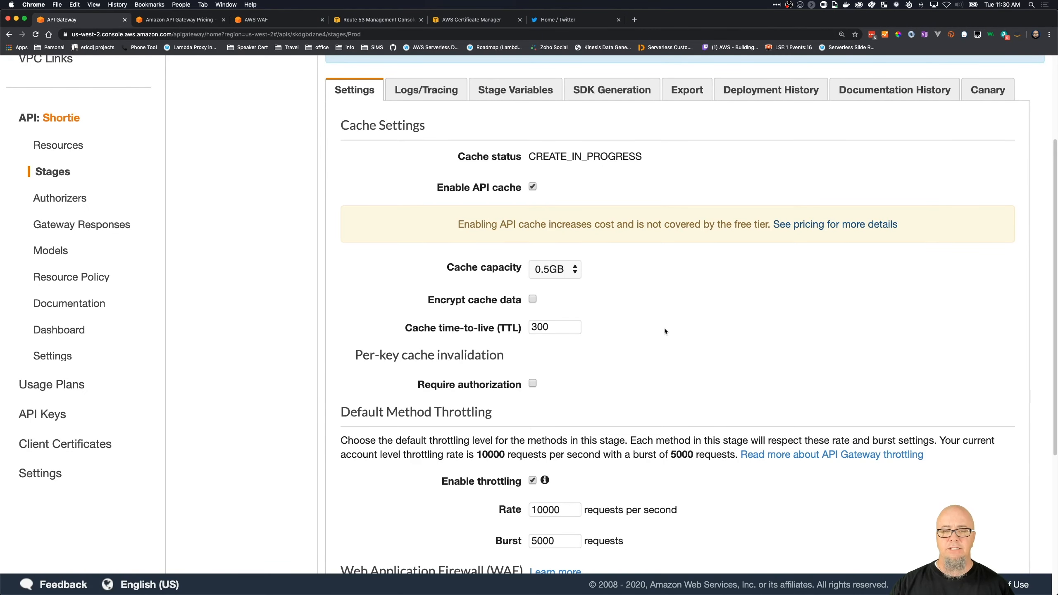
scroll(664, 329, down, 3)
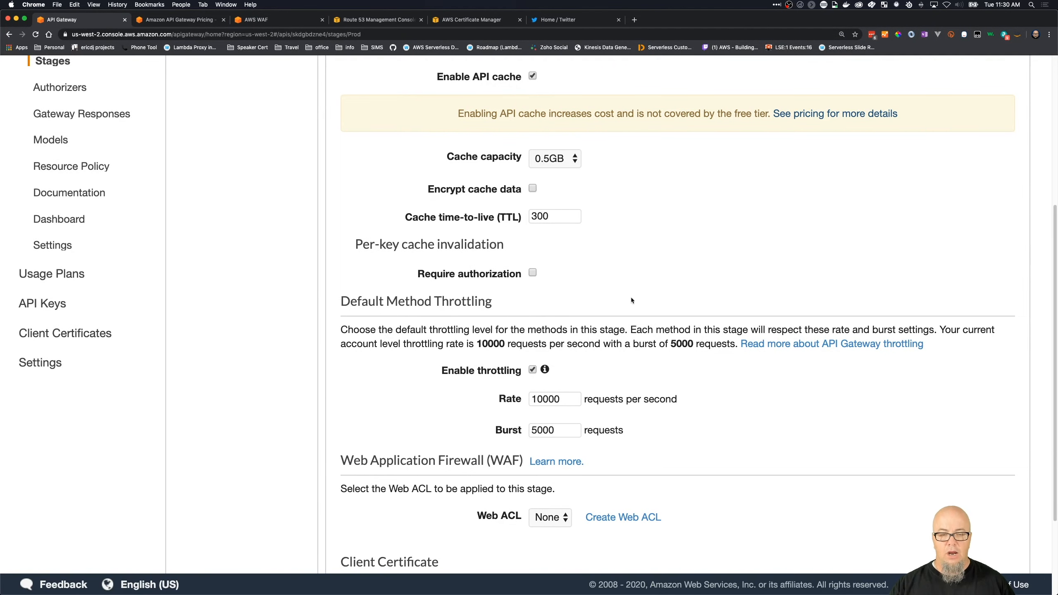
scroll(623, 349, up, 5)
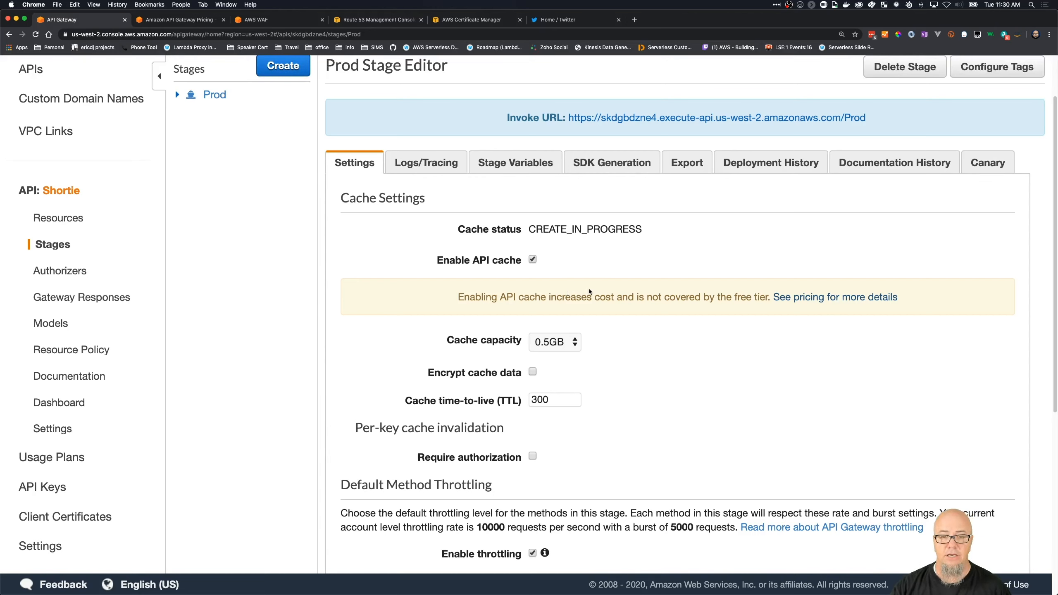
scroll(500, 317, down, 5)
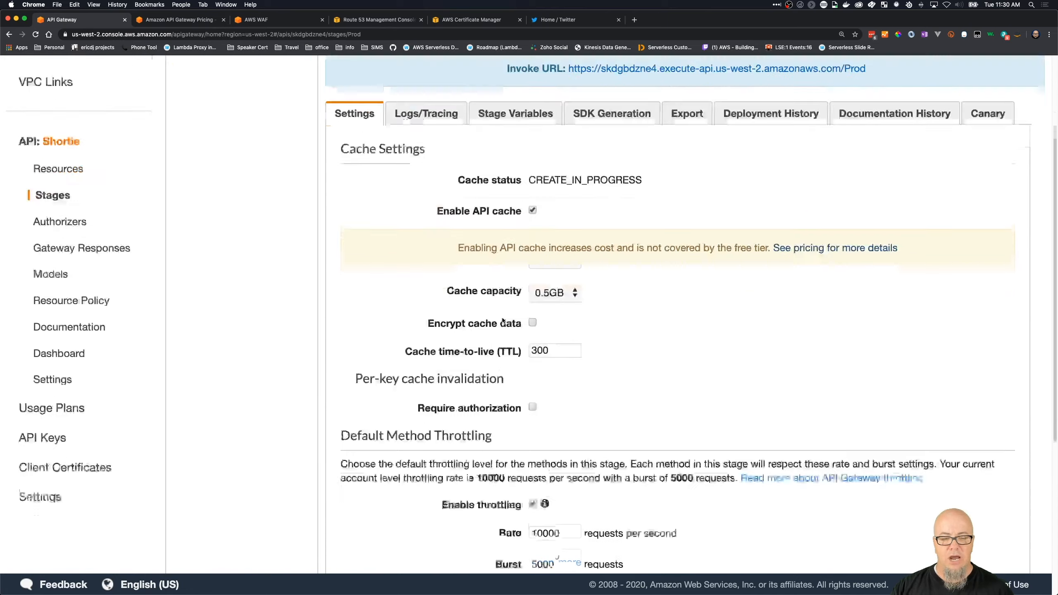
scroll(496, 319, down, 3)
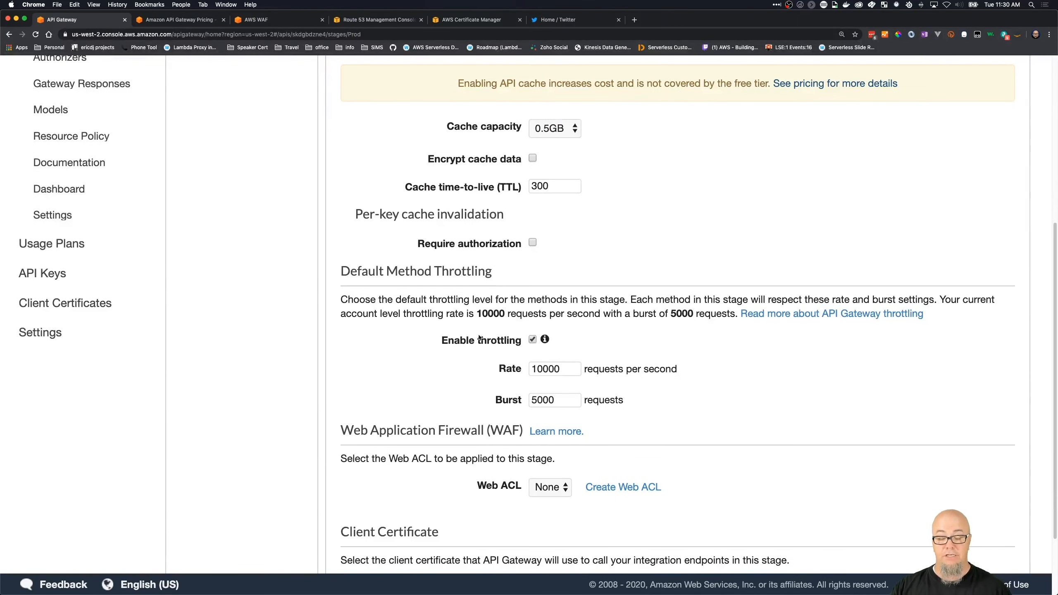
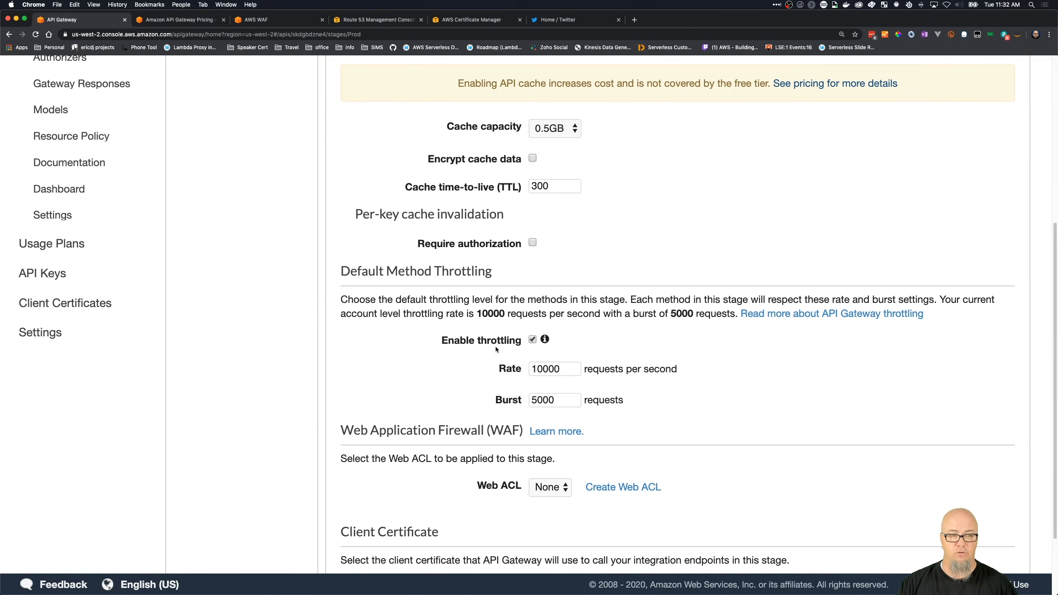
- Override the Prod stage settings for the POST method on /app
scroll(521, 358, down, 3)
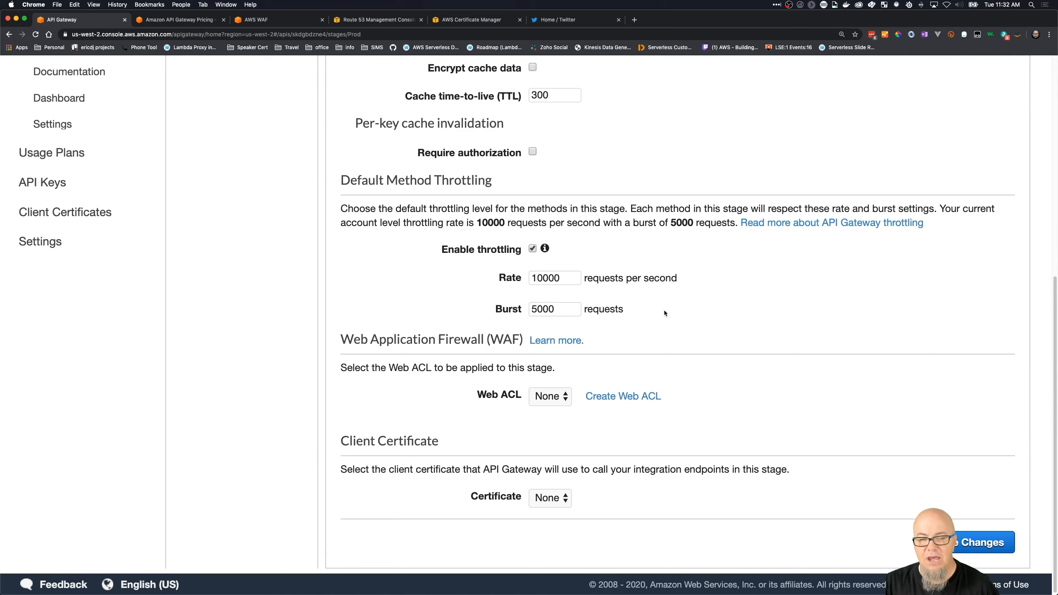
scroll(657, 303, up, 10)
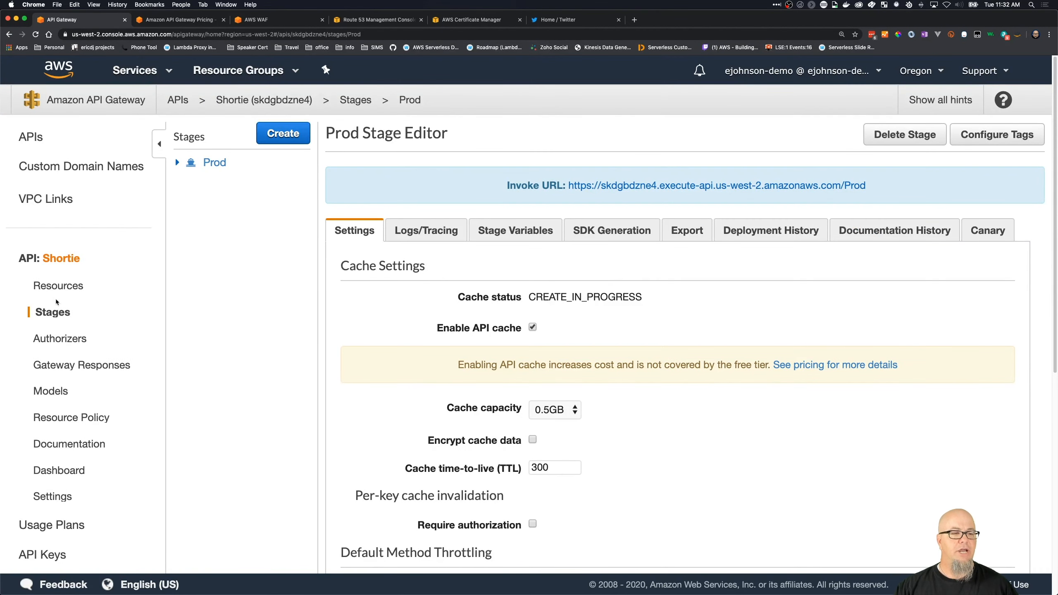
click(178, 163)
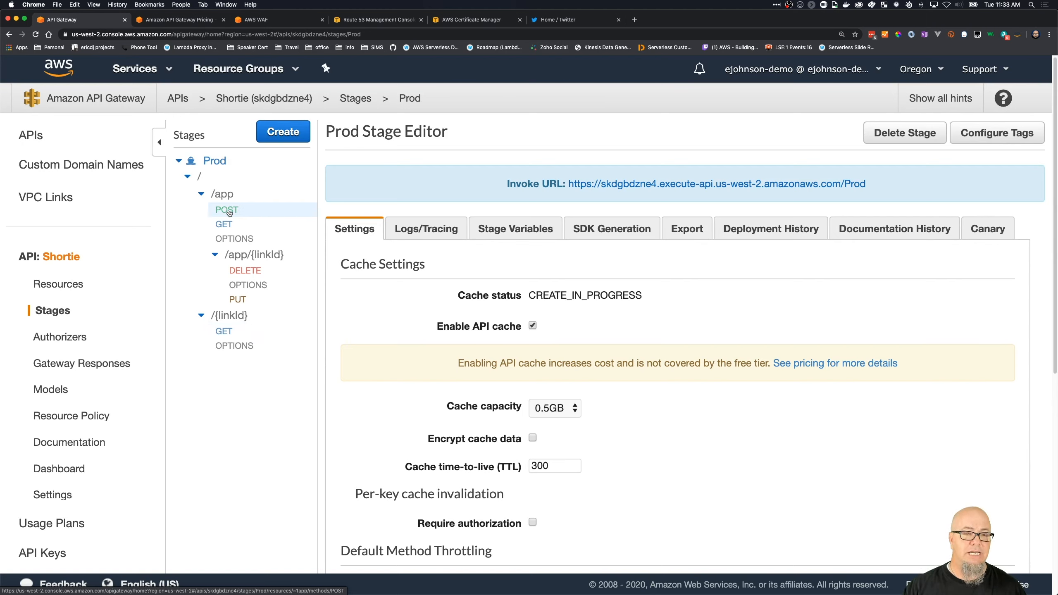
click(229, 210)
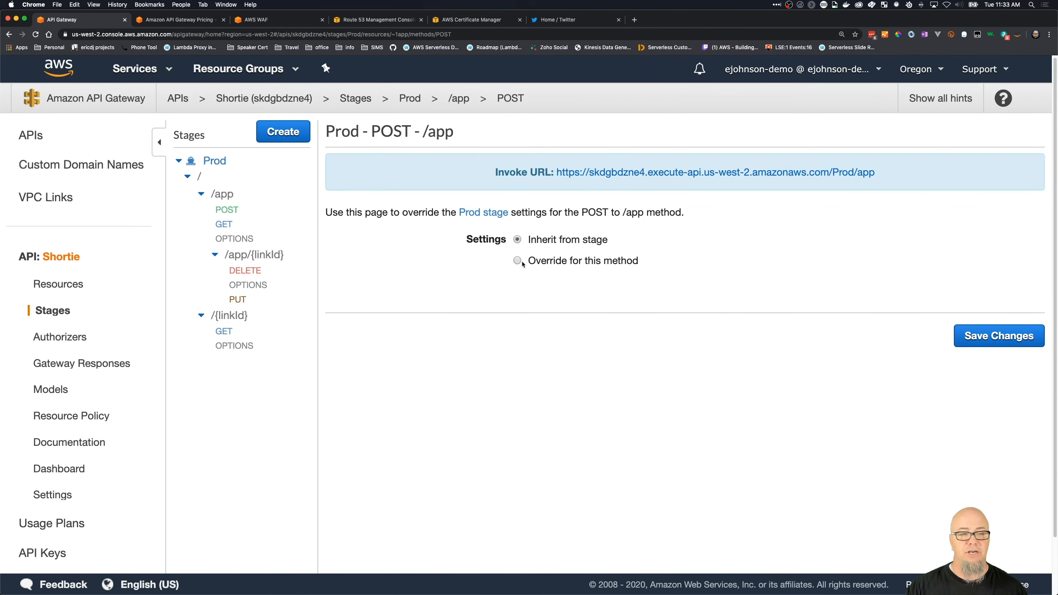
click(224, 195)
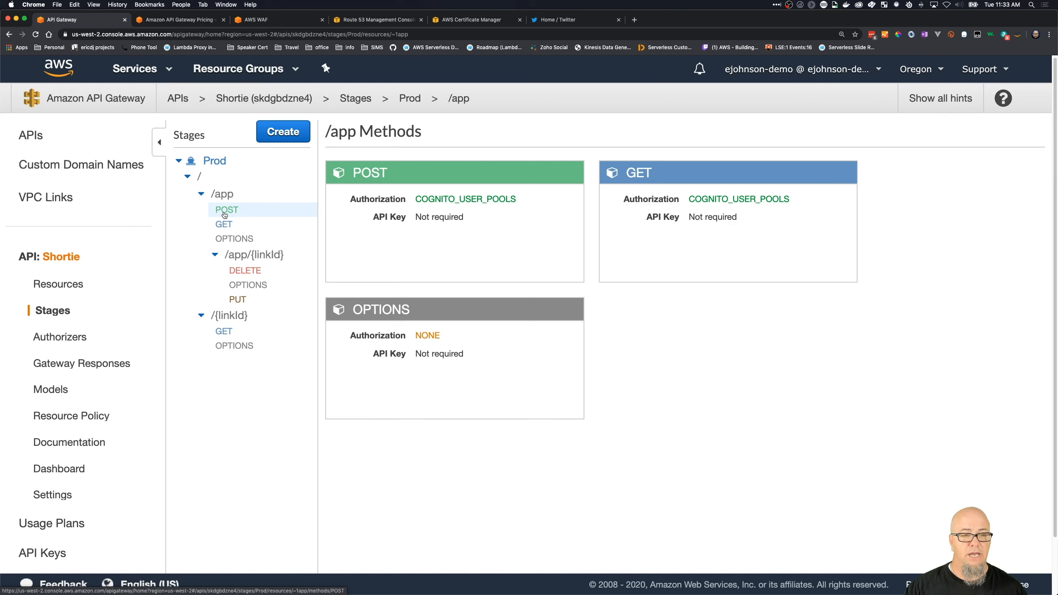
click(224, 209)
click(519, 261)
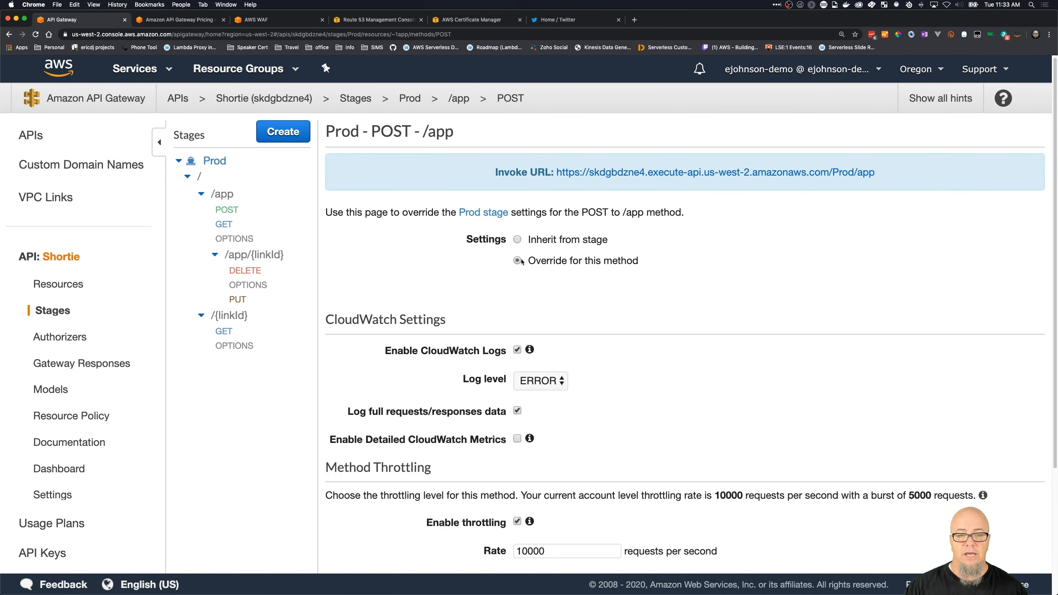
- Set the POST /app method throttling to a rate of 3000 requests per second and a burst of 1000 requests
scroll(558, 429, down, 3)
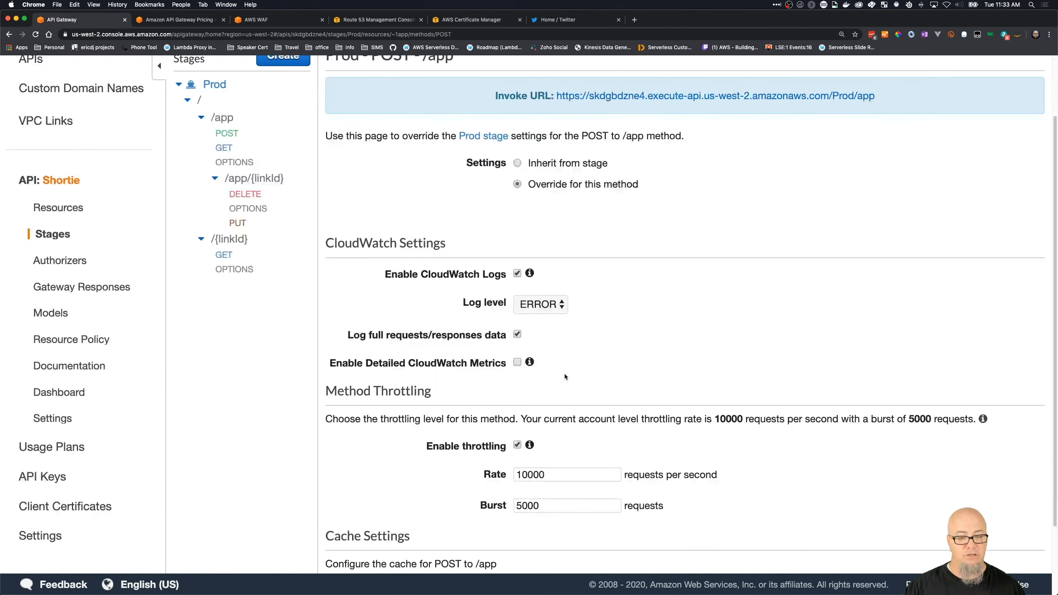
scroll(570, 384, down, 1)
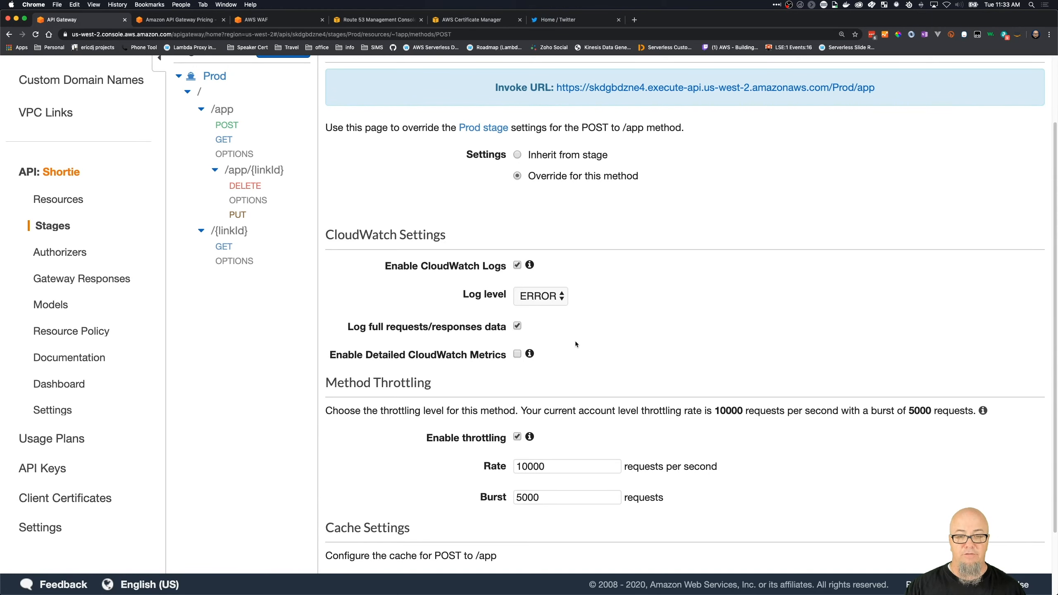
scroll(577, 341, down, 2)
click(552, 428)
drag(552, 428, 502, 421)
text(3000)
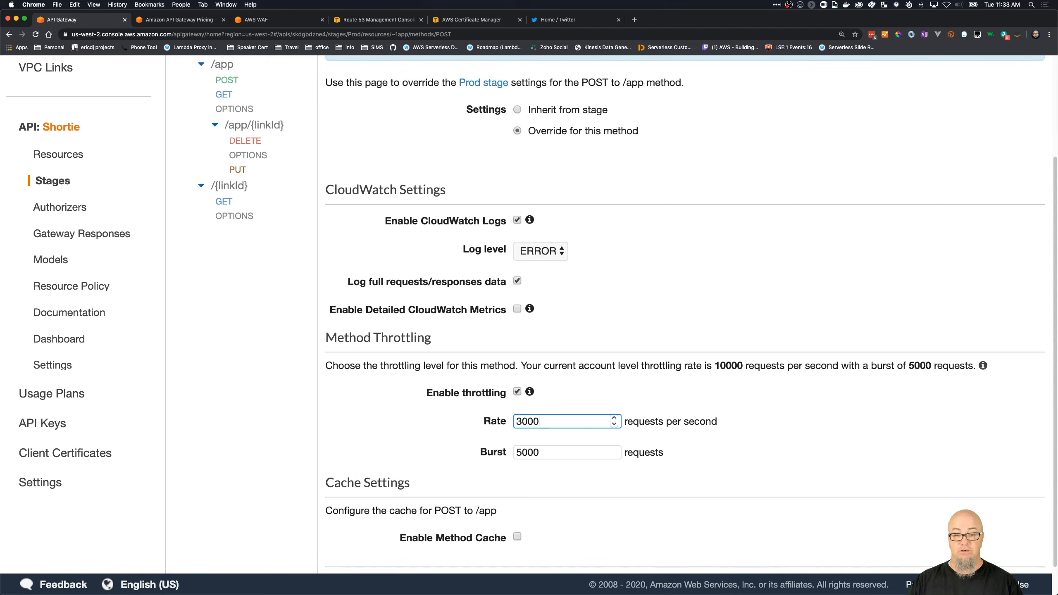
key(Tab)
text(2500)
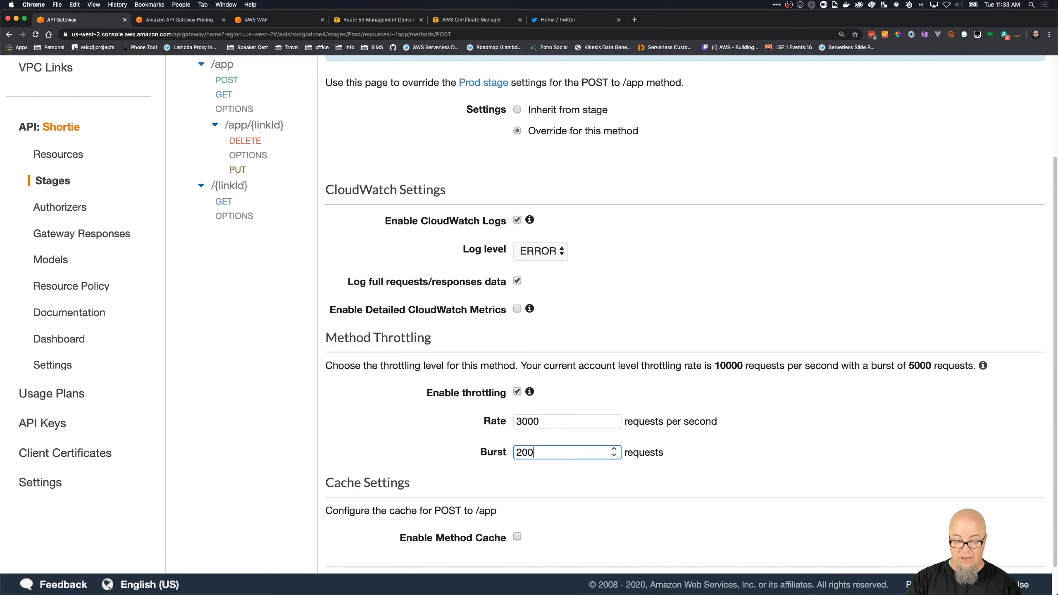
key(BackSpace)
key(BackSpace)
key(BackSpace)
key(BackSpace)
text(1000)
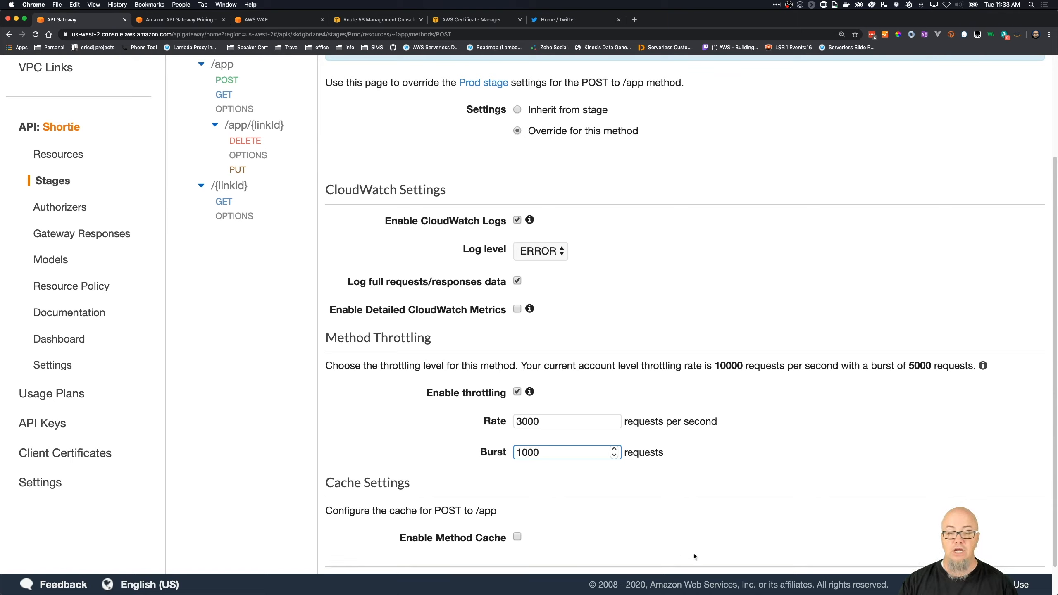
click(710, 452)
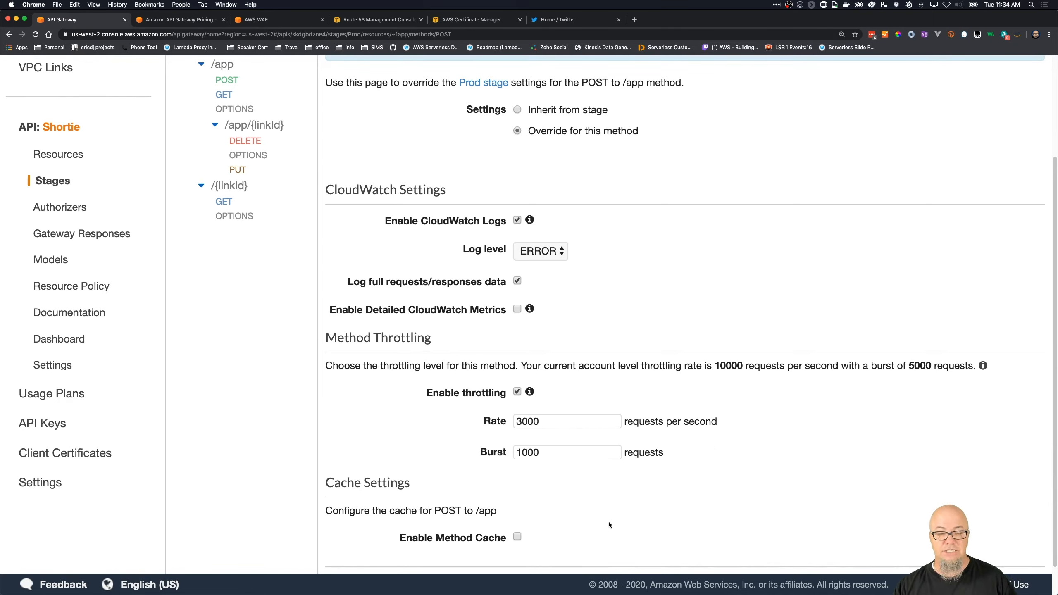
scroll(617, 507, down, 2)
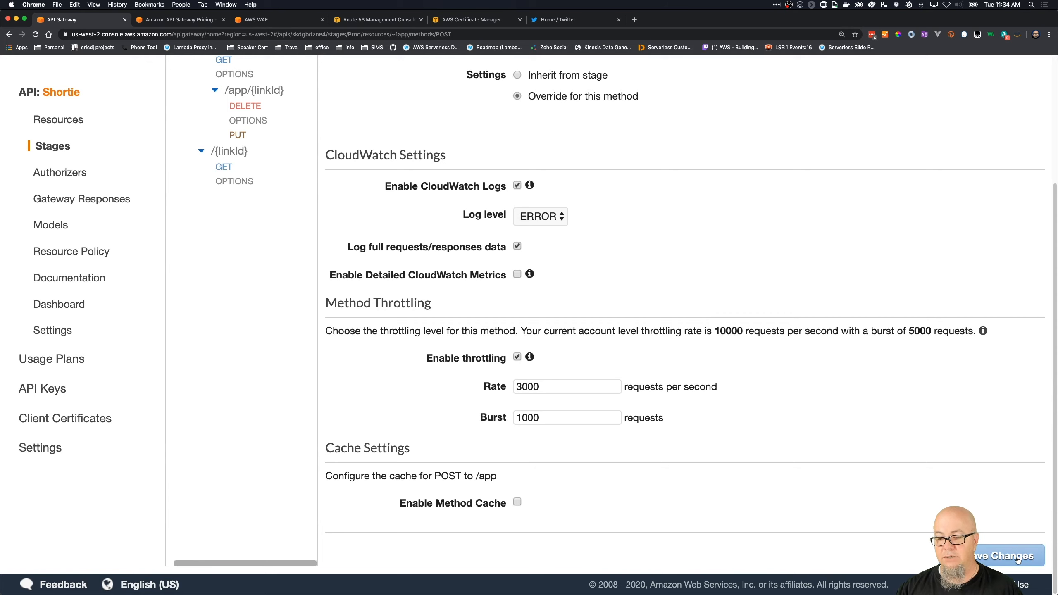
- Return to the Prod stage editor and review its cache, throttling, WAF and client certificate settings
scroll(793, 385, up, 4)
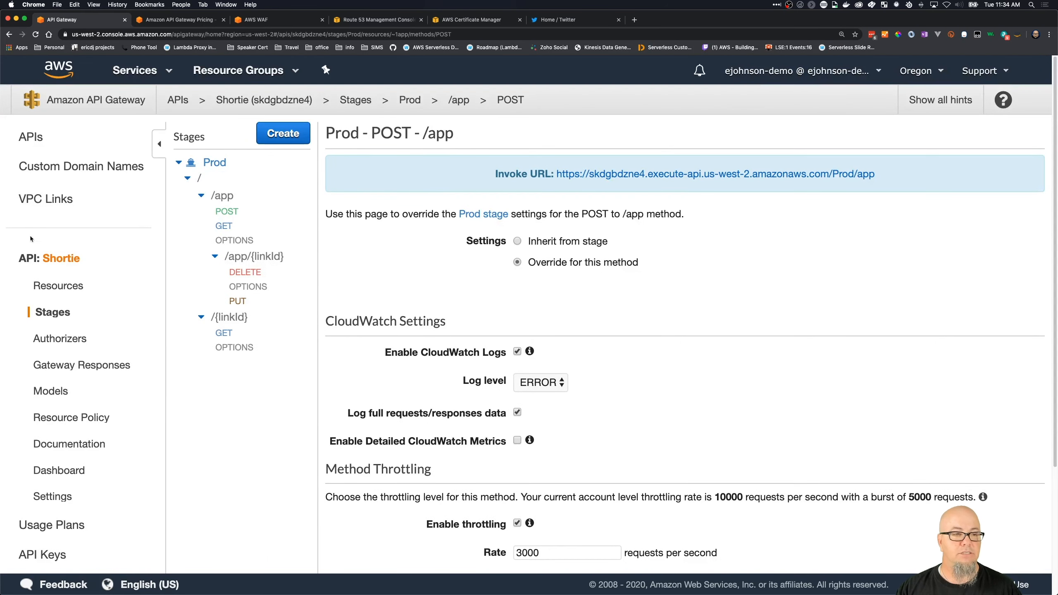
click(60, 311)
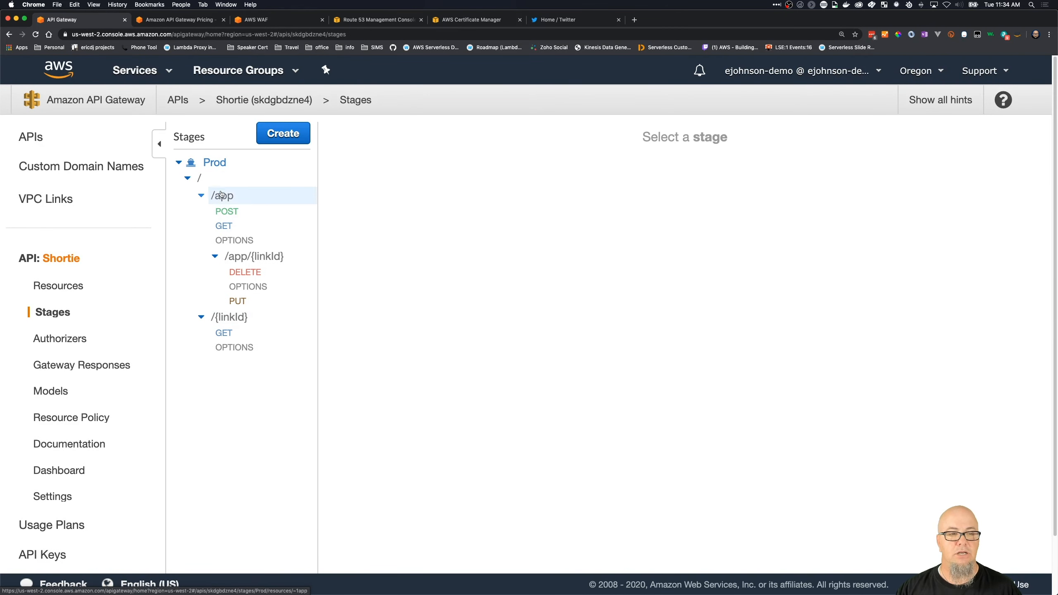
click(216, 163)
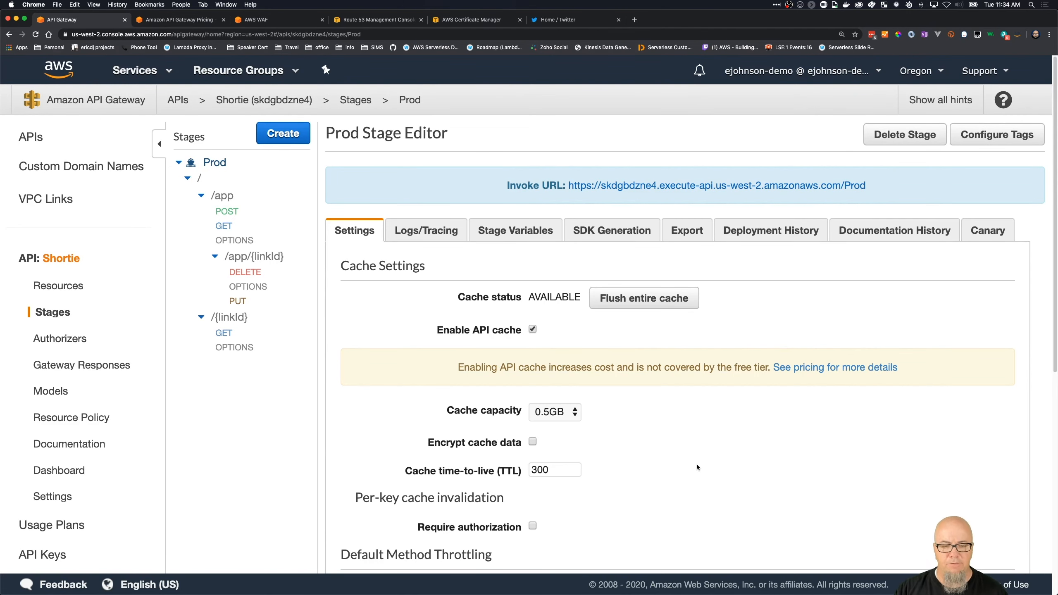
scroll(663, 459, down, 2)
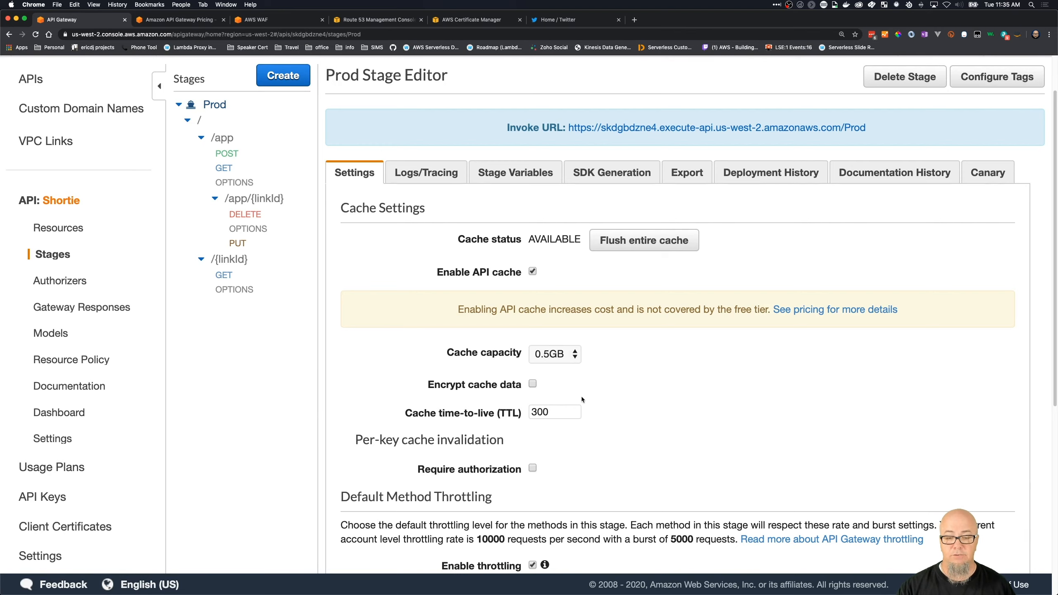
scroll(581, 396, down, 5)
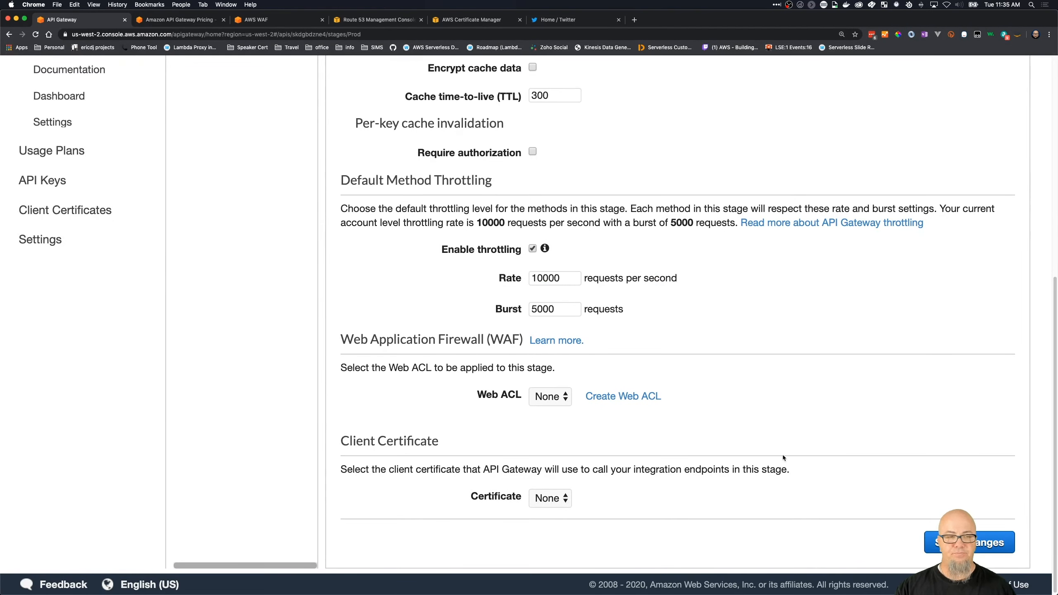
scroll(779, 454, up, 6)
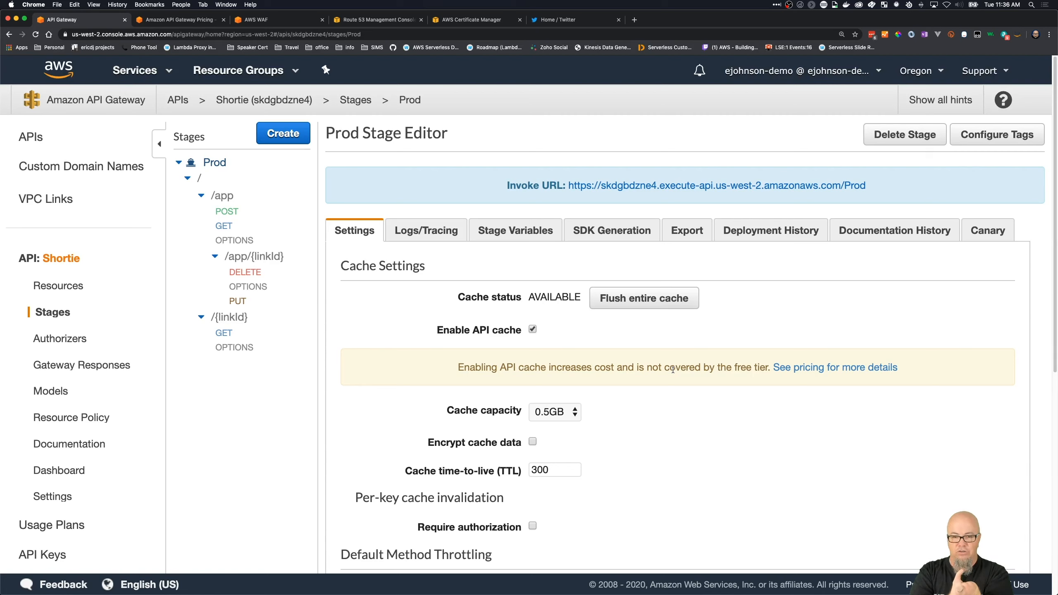
click(552, 468)
click(597, 441)
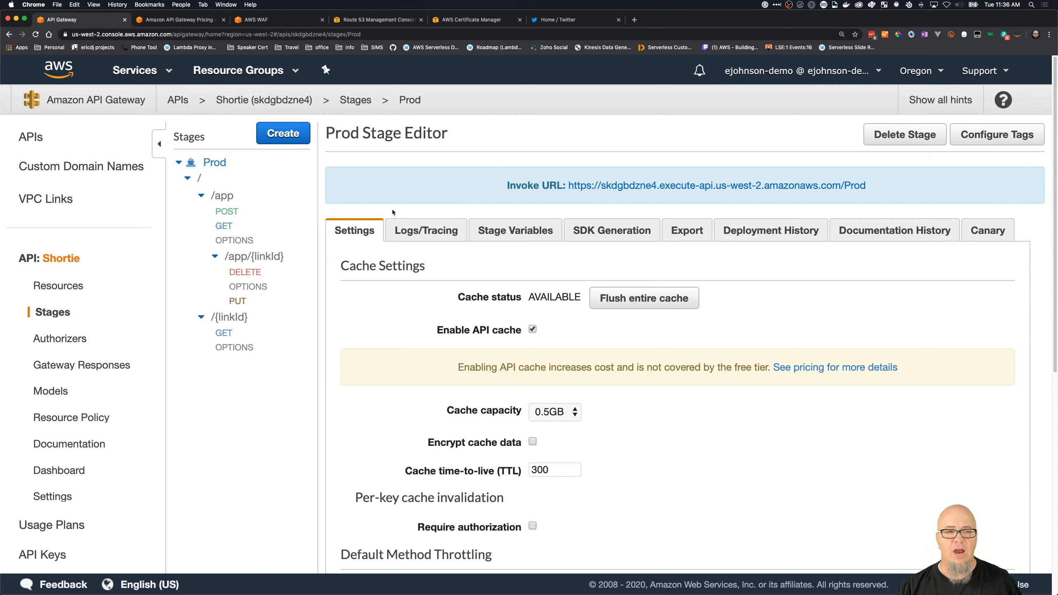
- Reload the Prod stage page and recheck its cache and default method throttling settings
click(36, 35)
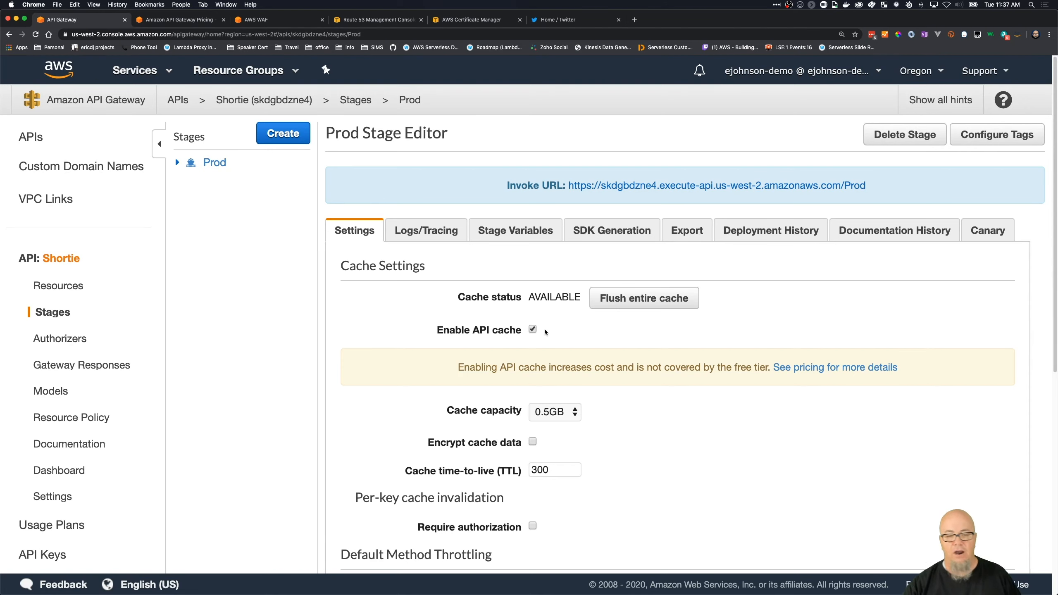
scroll(583, 426, down, 9)
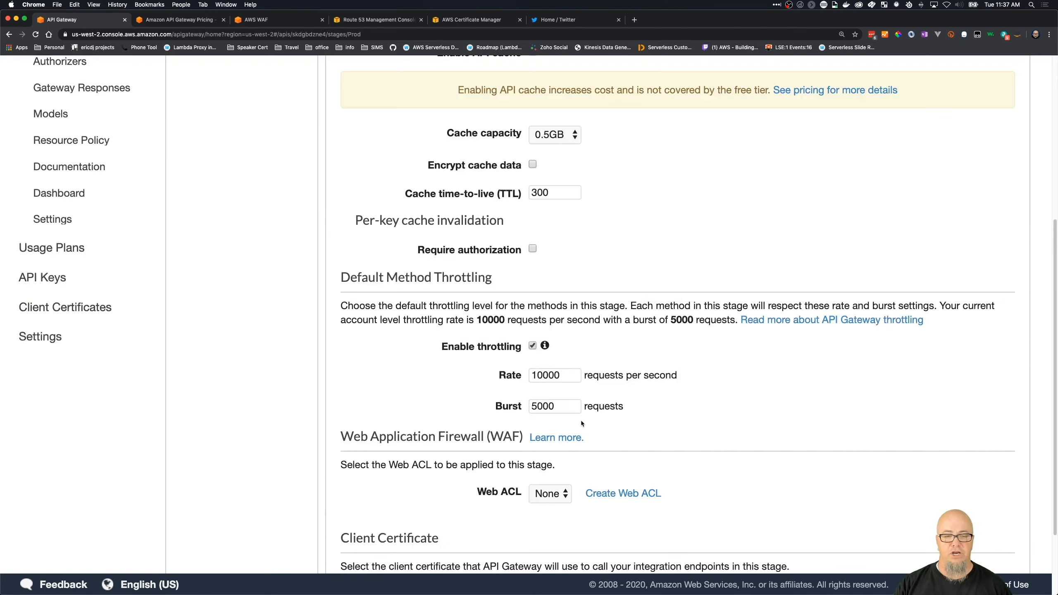
scroll(580, 417, up, 8)
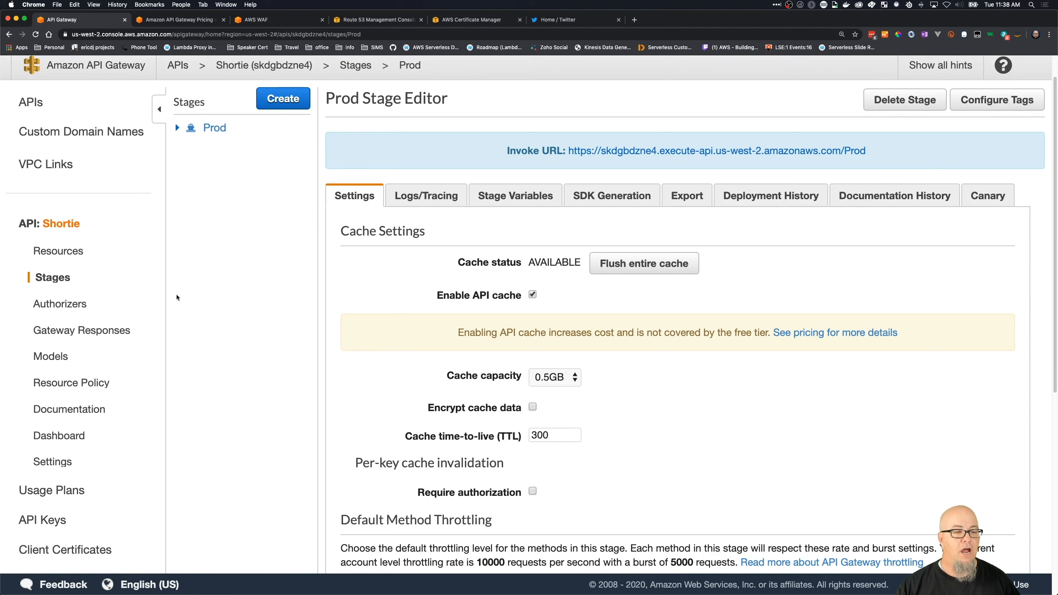
- Open the Shortie API's resource policy and load the IP Range Blacklist example to examine its Allow statement
click(74, 385)
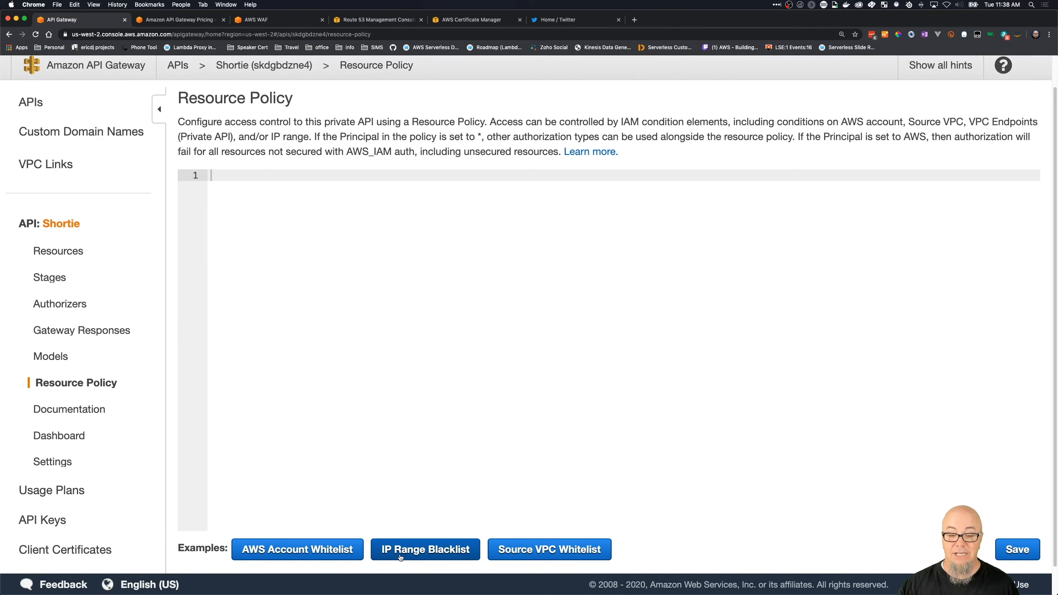
click(465, 551)
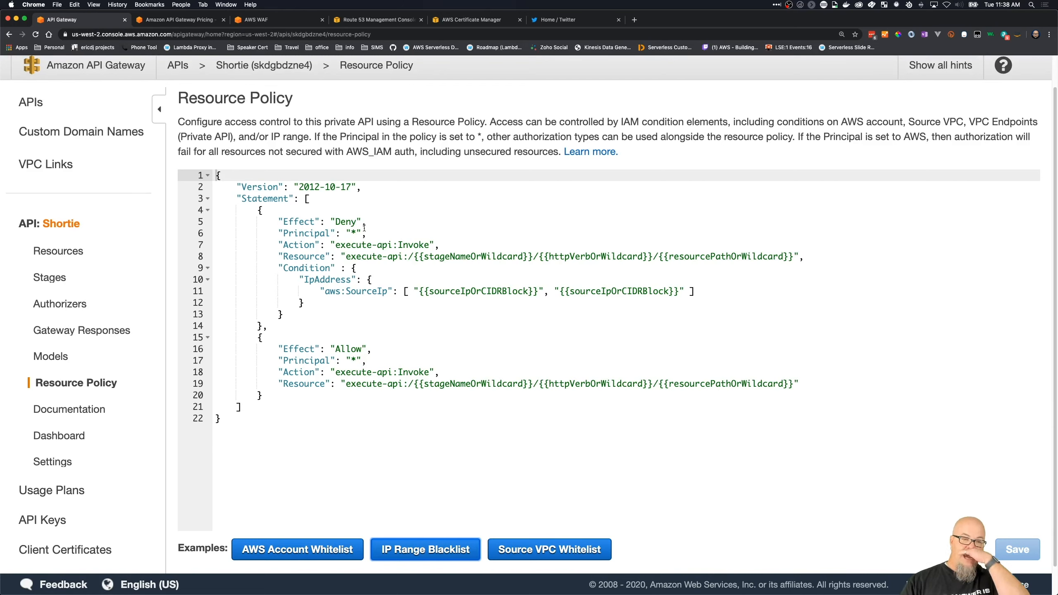
click(356, 361)
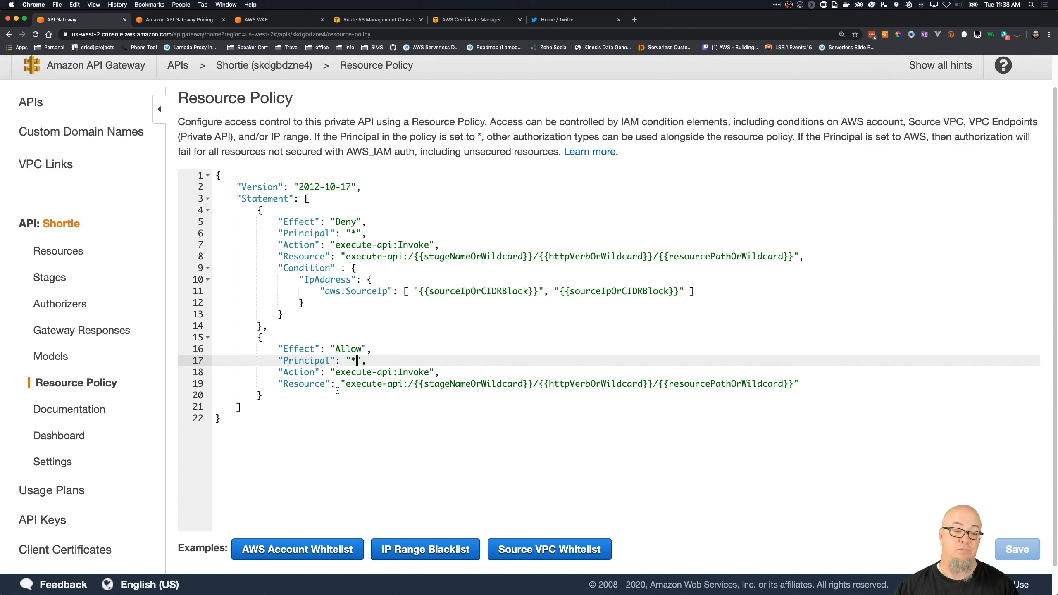
click(414, 384)
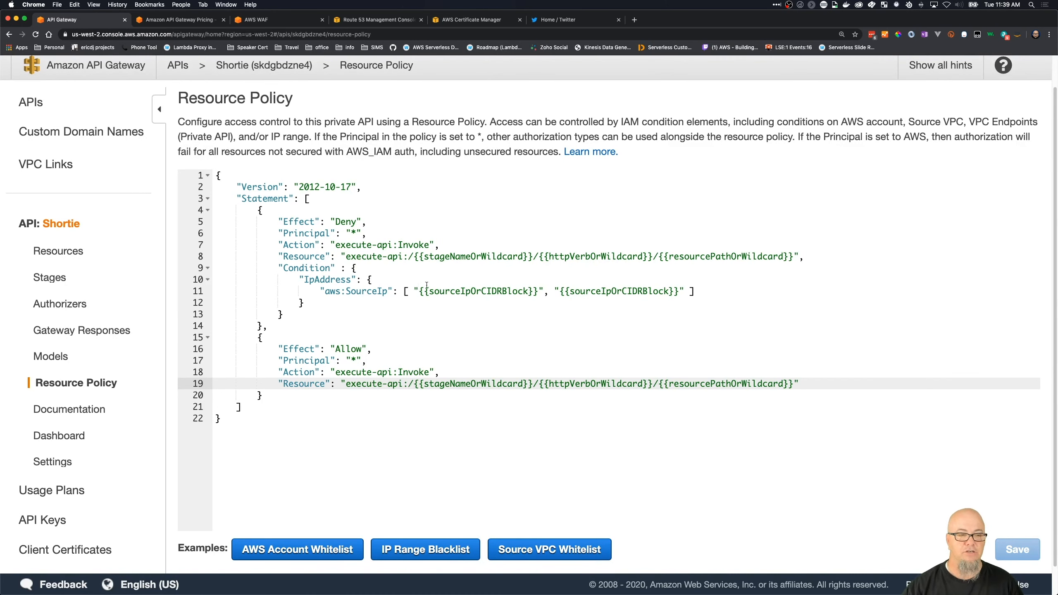
- Load the Source VPC Whitelist example policy, examine its Allow principal, and clear the policy editor
click(516, 546)
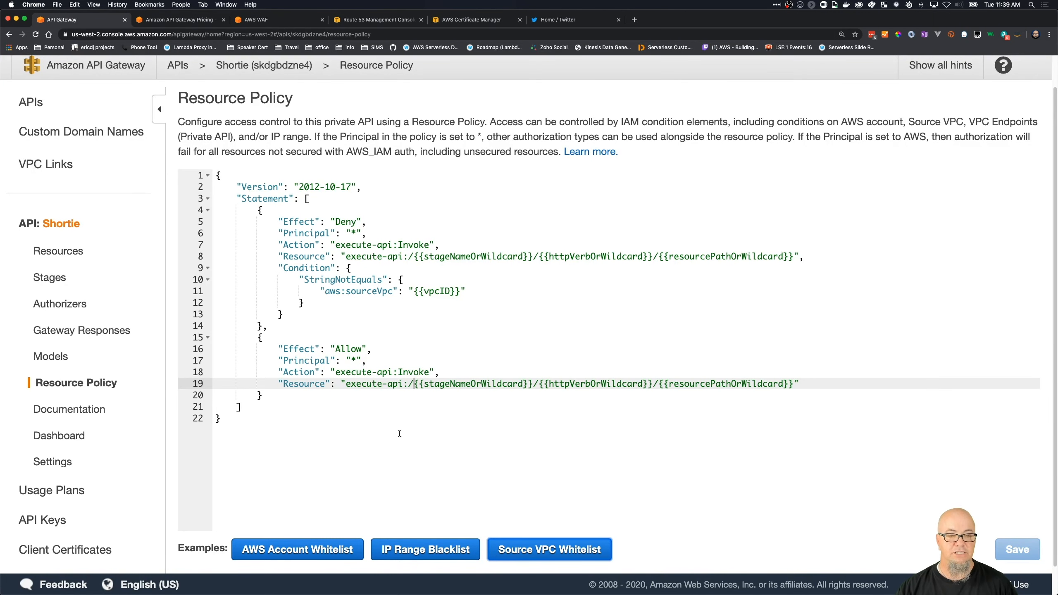
key(super+a)
key(BackSpace)
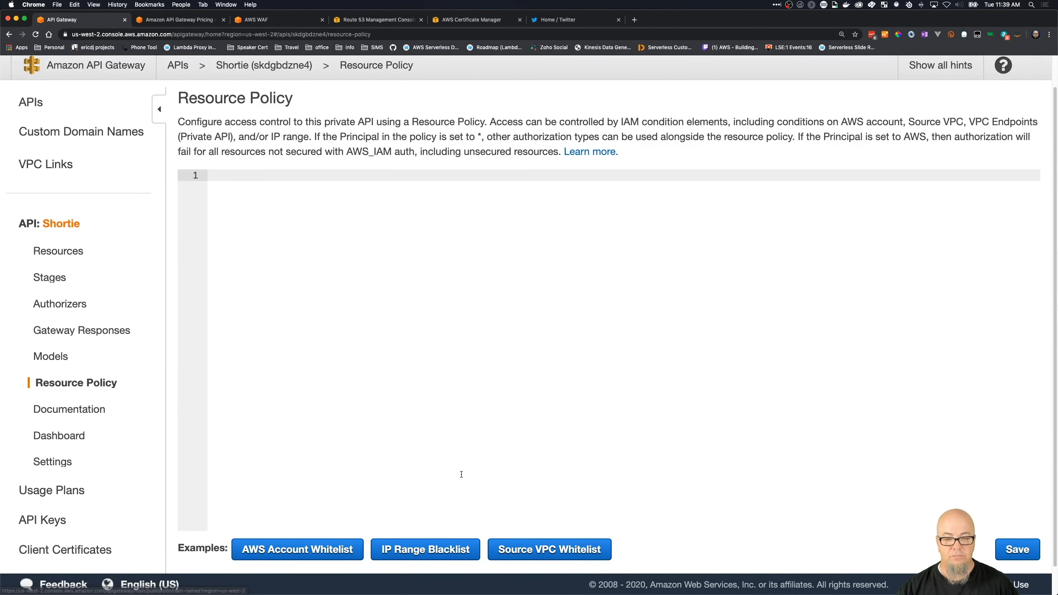
click(549, 549)
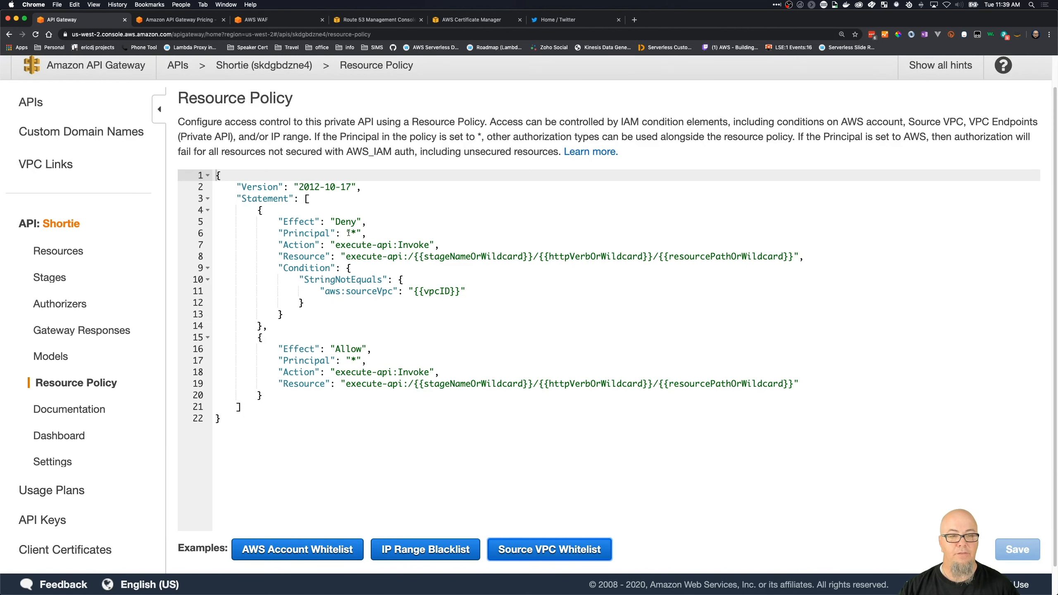
click(357, 360)
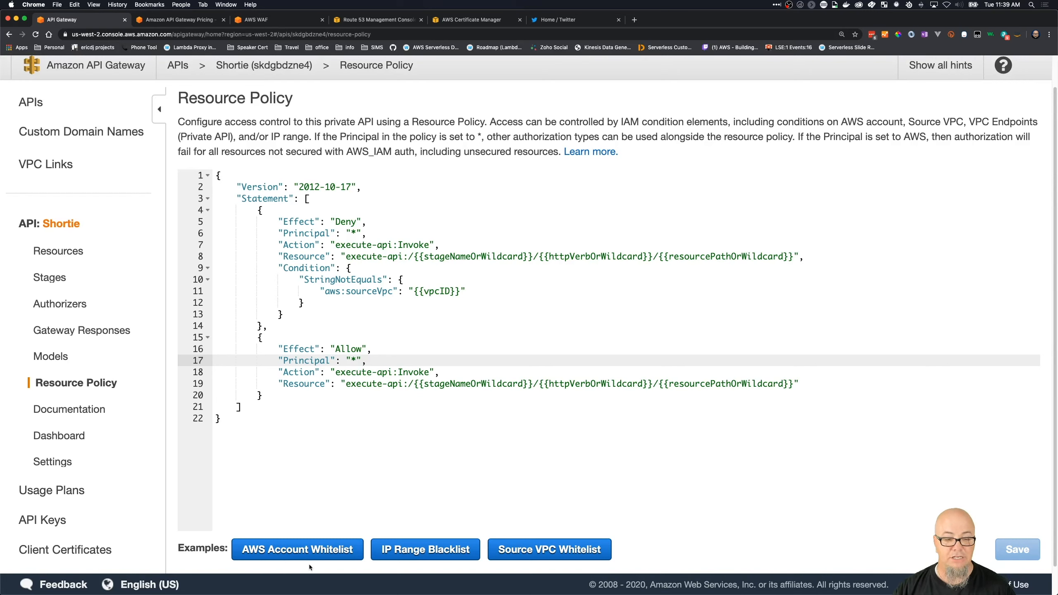
drag(433, 443, 116, 128)
key(BackSpace)
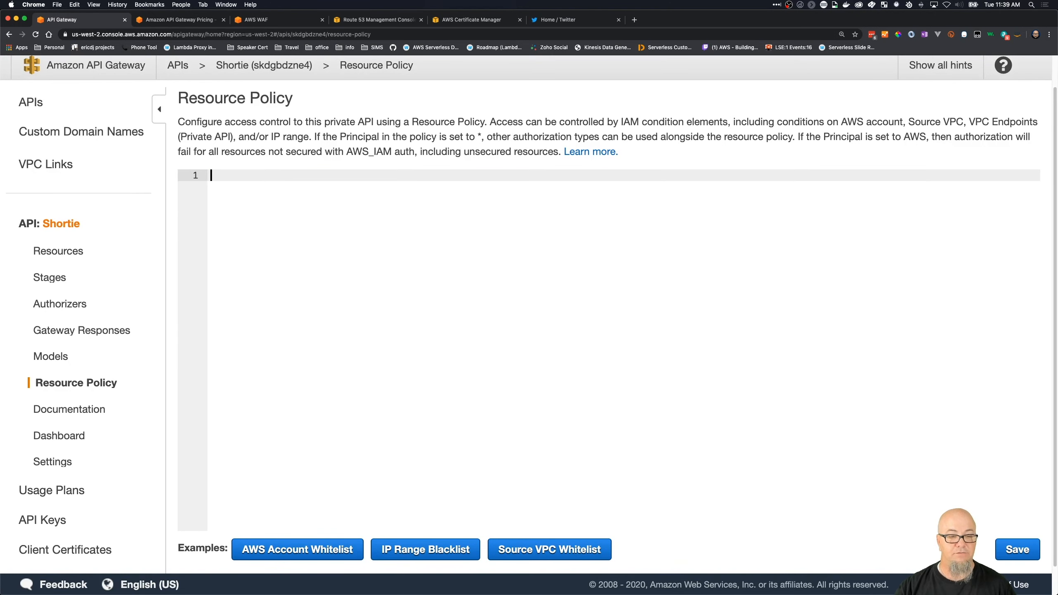
- Load the AWS Account Whitelist example into the resource policy and examine its account root principal
click(303, 556)
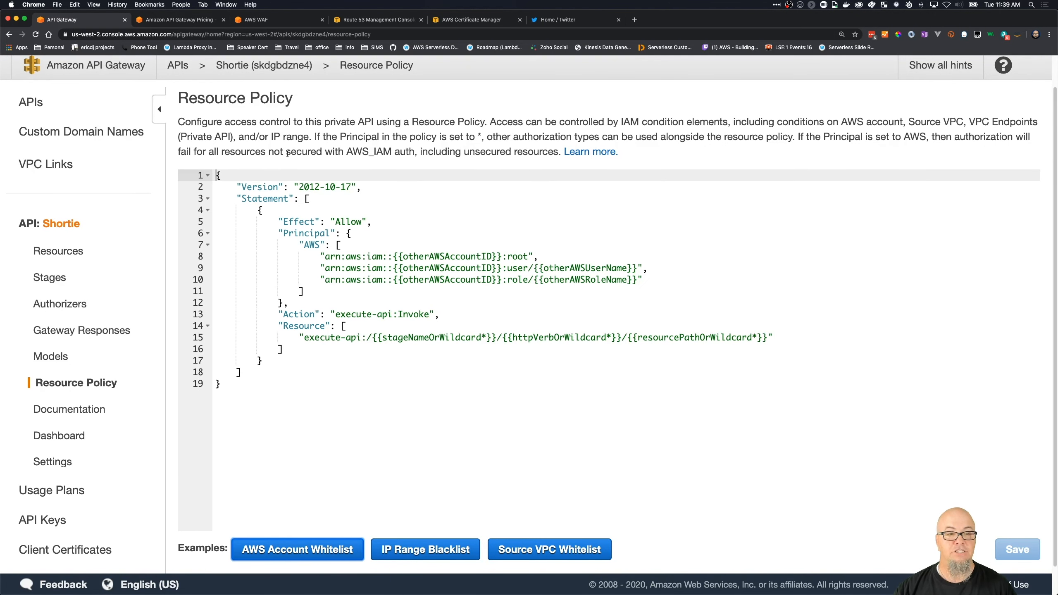
scroll(298, 173, down, 1)
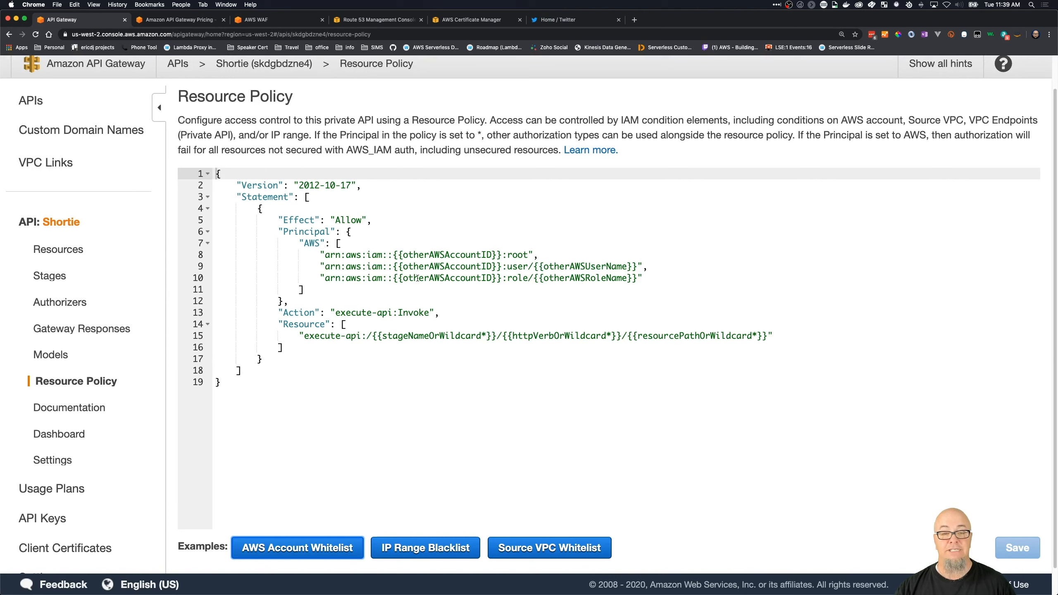
click(518, 254)
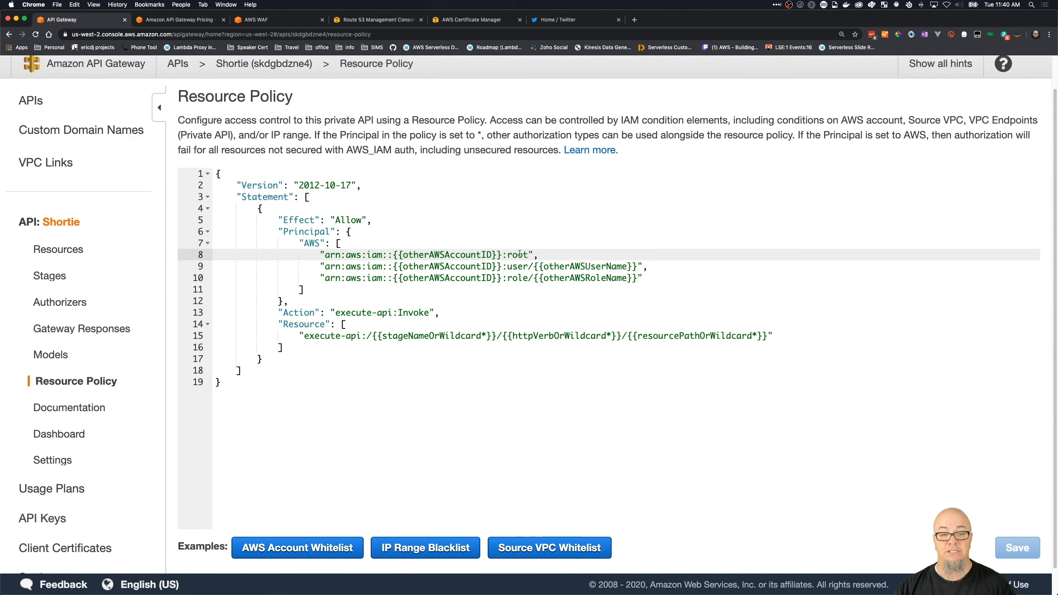
- Examine the user and role principals in the AWS Account Whitelist example, and clear the policy editor
click(520, 266)
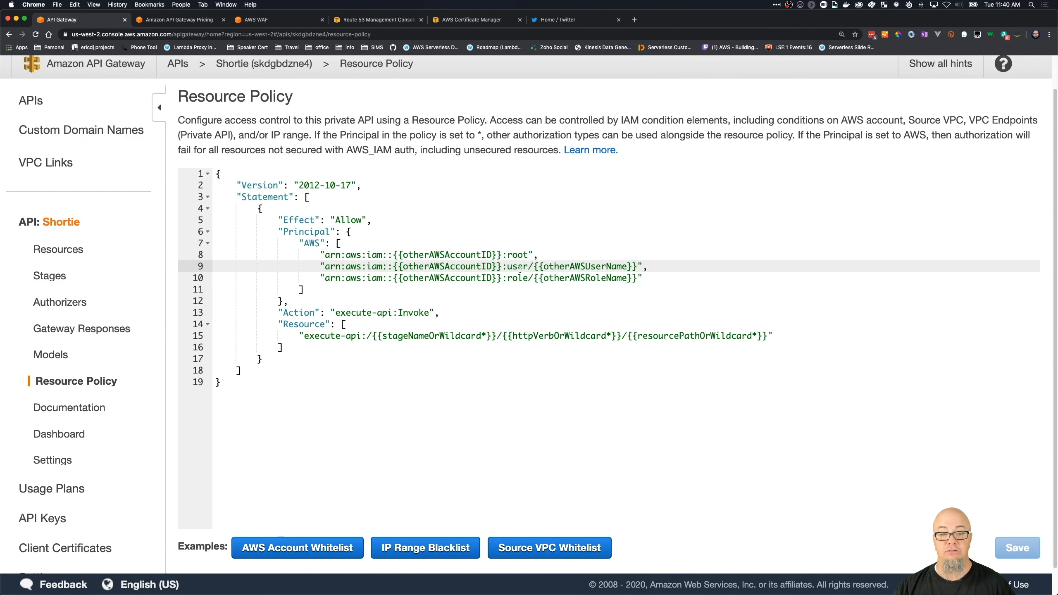
click(519, 279)
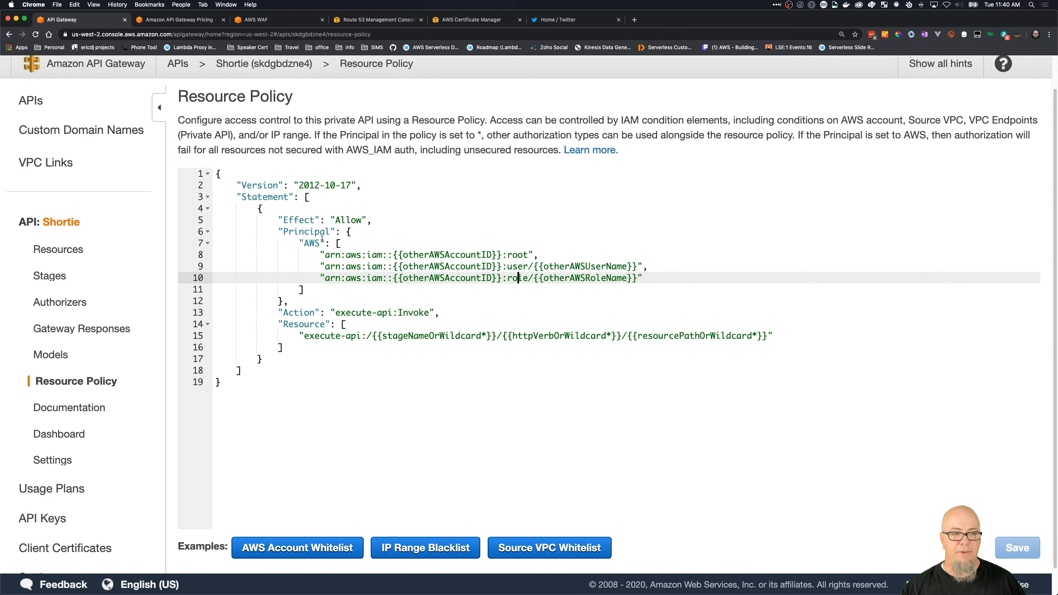
drag(262, 393, 125, 65)
key(BackSpace)
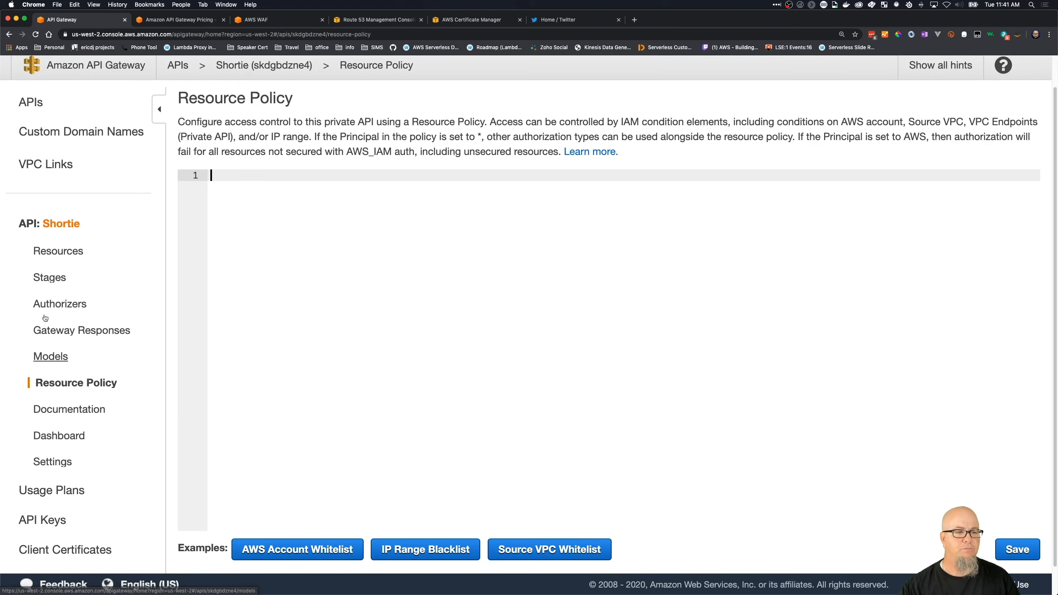
- Open the Prod stage settings and review its cache, default method throttling, Web ACL and client certificate options
click(49, 278)
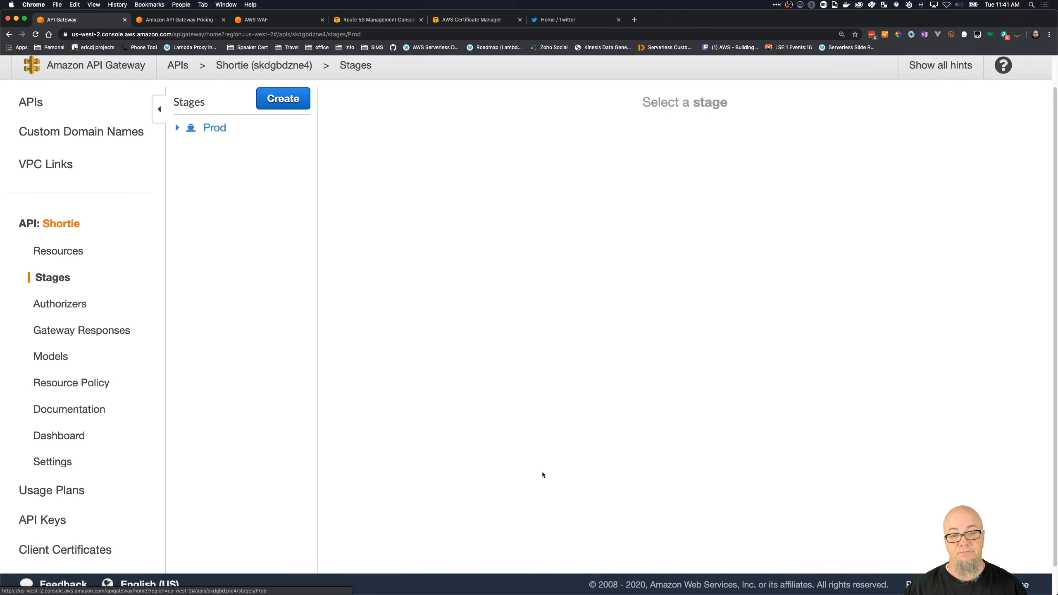
scroll(724, 421, down, 8)
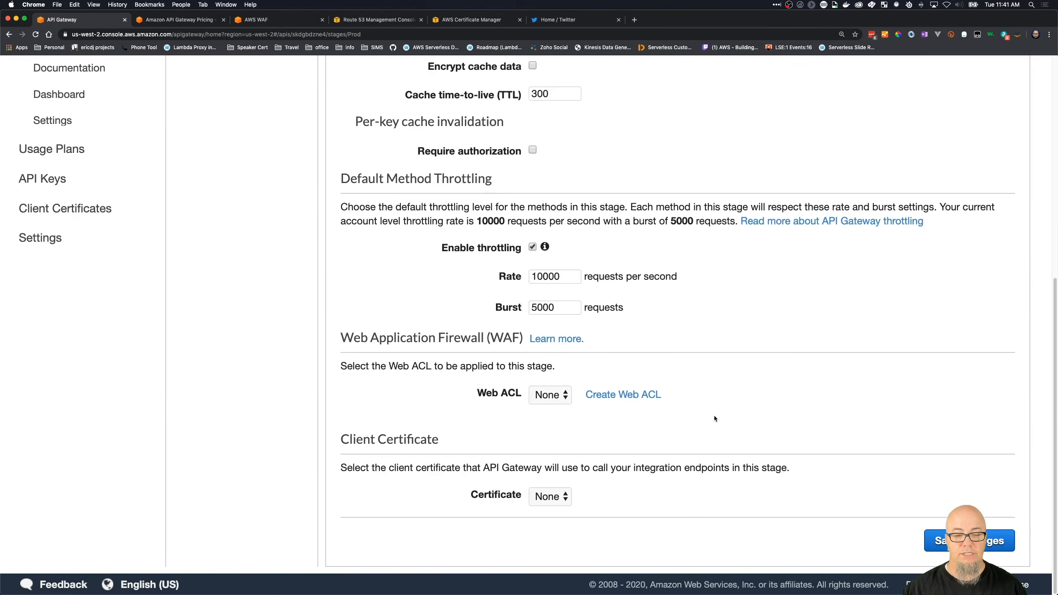
scroll(714, 417, up, 8)
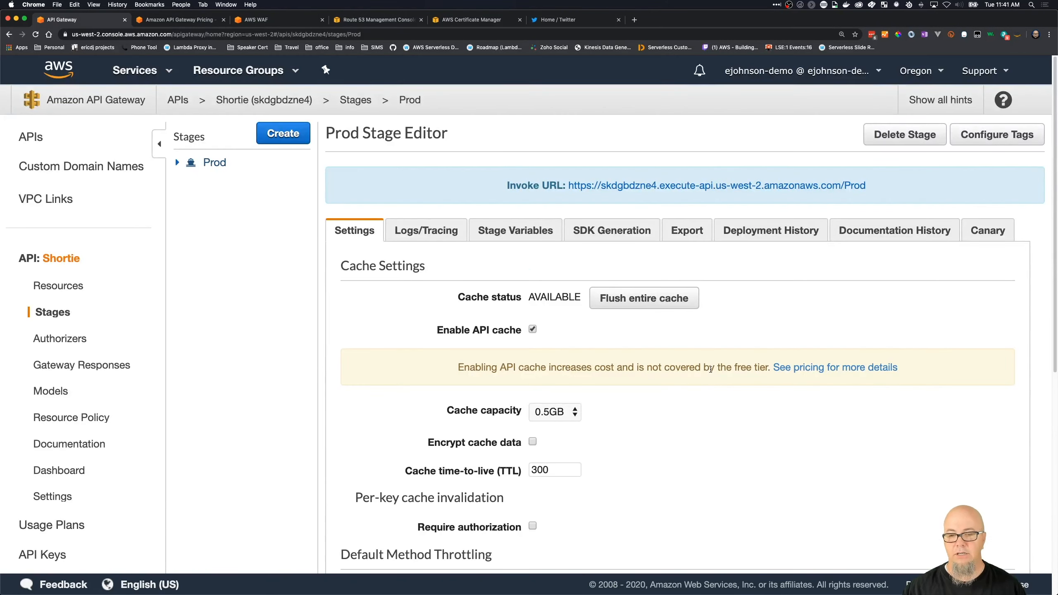
scroll(710, 369, down, 8)
scroll(862, 404, up, 8)
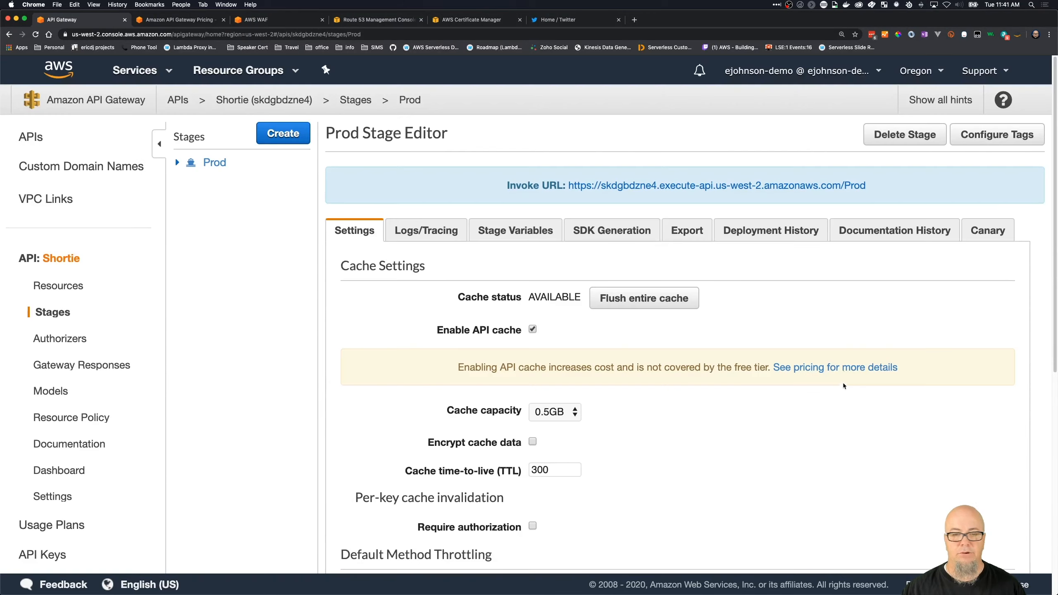
scroll(252, 188, down, 1)
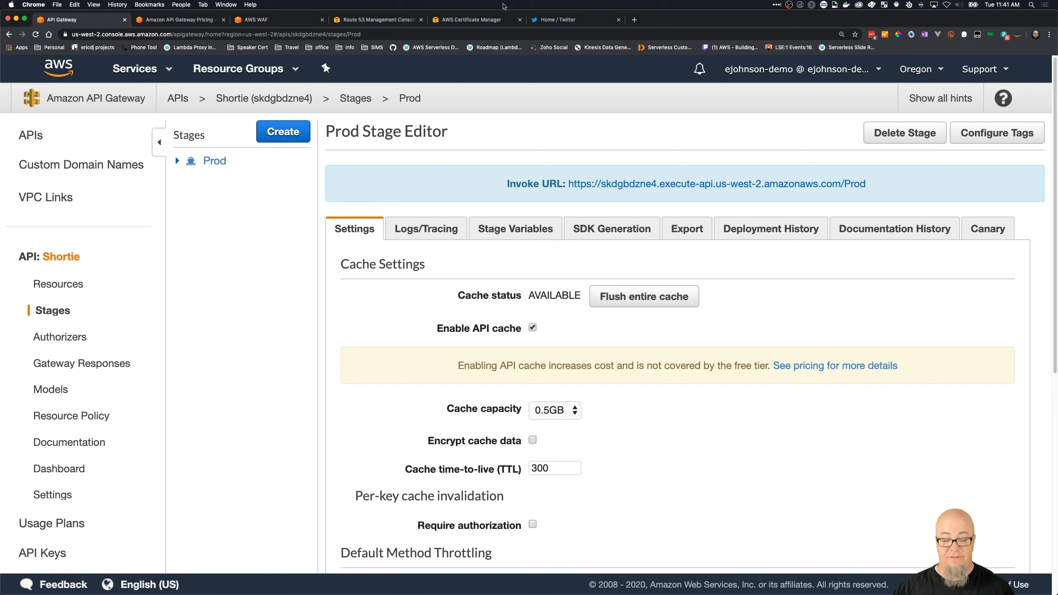
- Switch to Postman and repeatedly send the GET request to the Prod/aws link, comparing the response times
key(super+Tab)
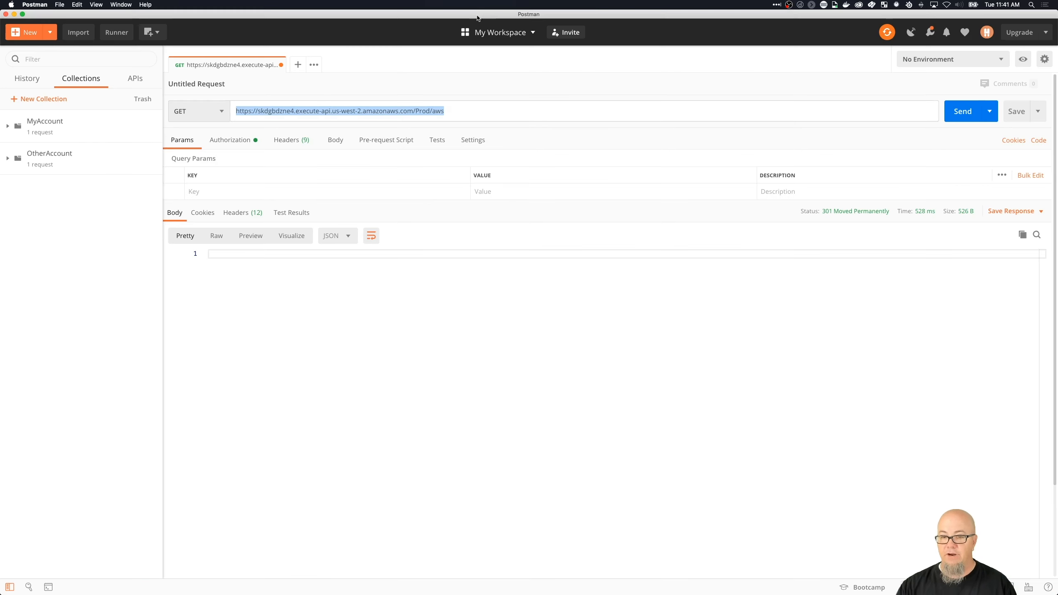
click(958, 111)
click(958, 112)
click(958, 111)
click(958, 111)
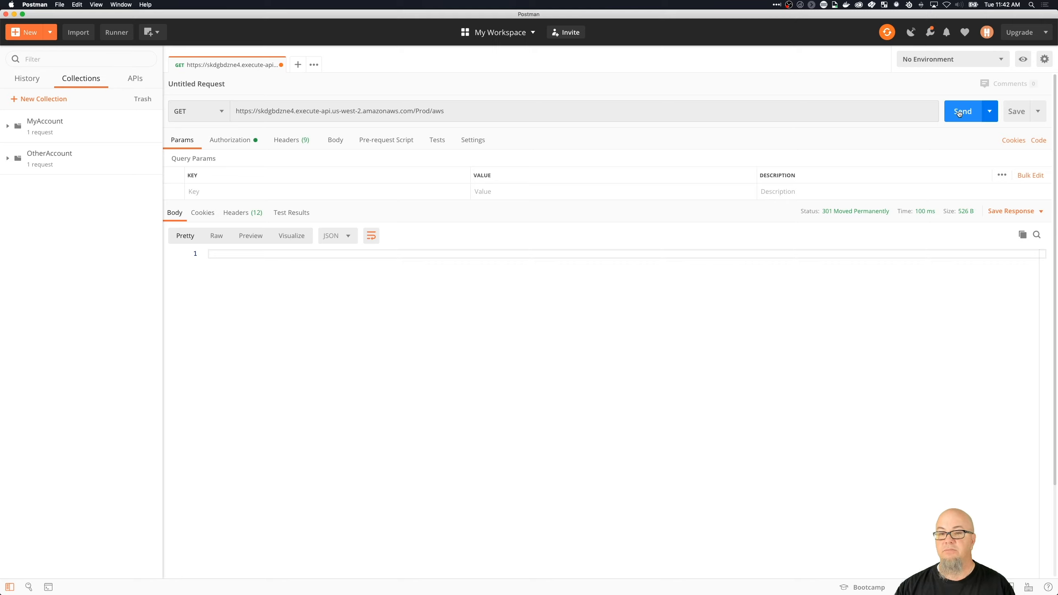
click(957, 112)
click(958, 112)
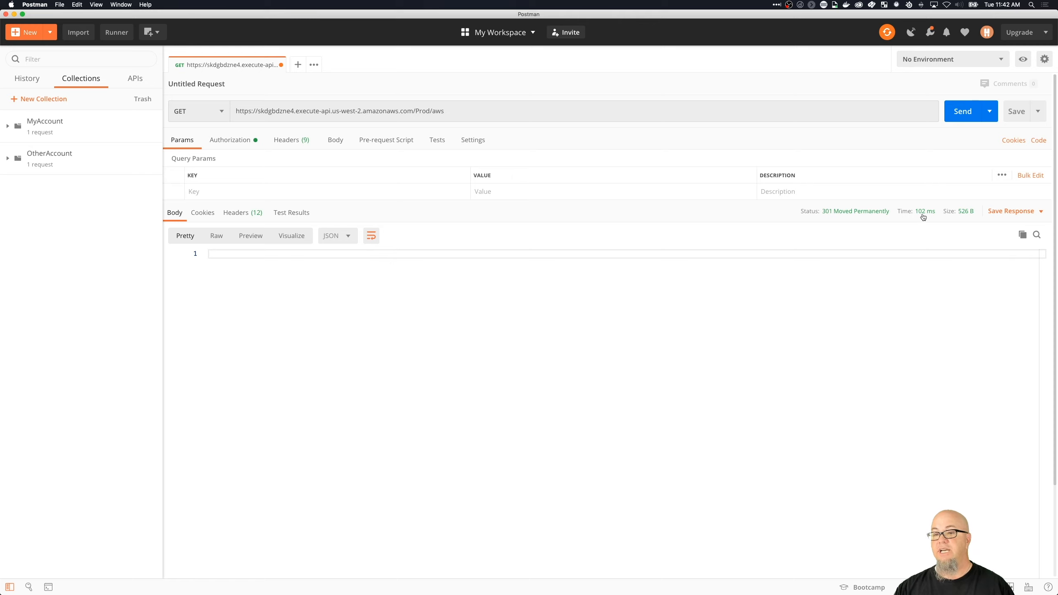
click(968, 118)
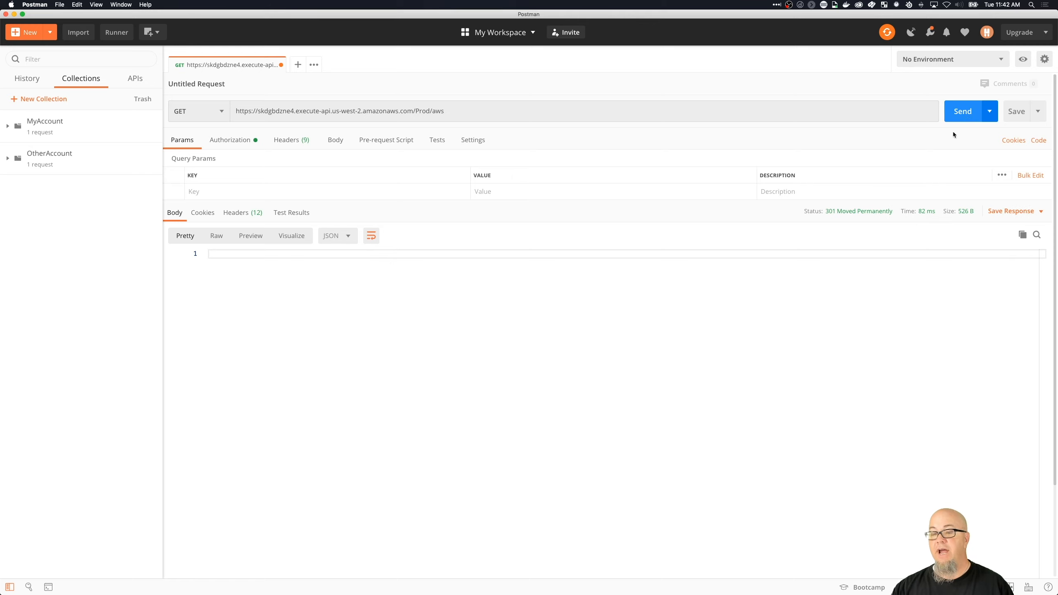
click(965, 115)
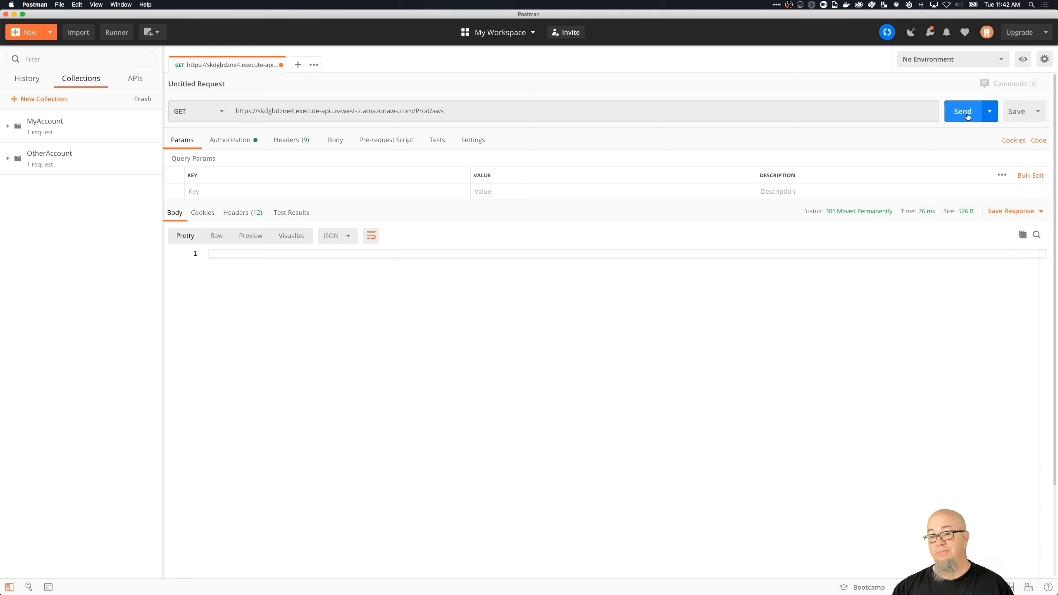
click(963, 111)
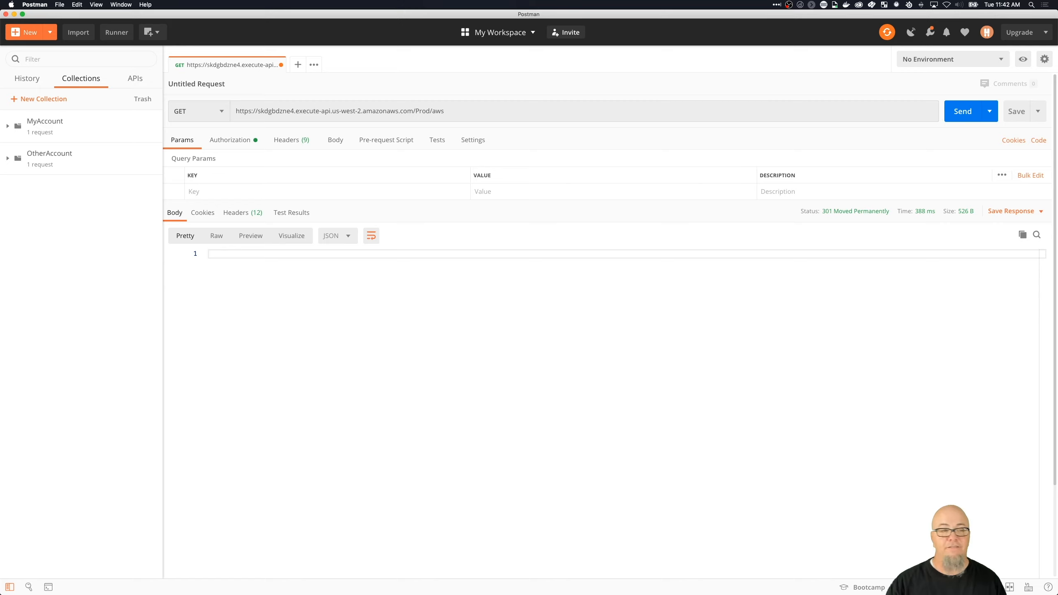
click(950, 115)
click(951, 115)
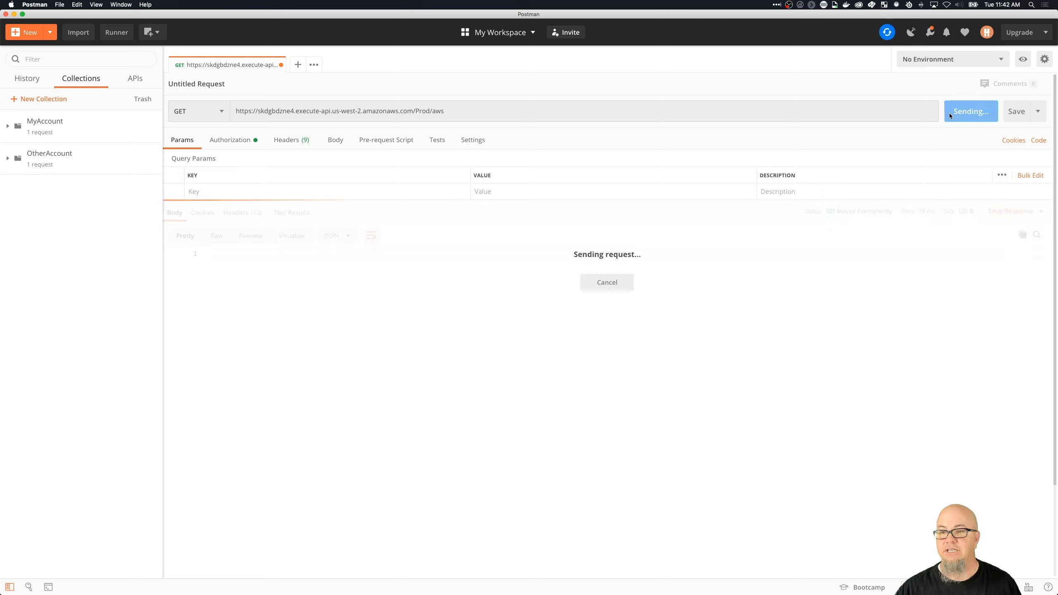
click(953, 116)
click(952, 116)
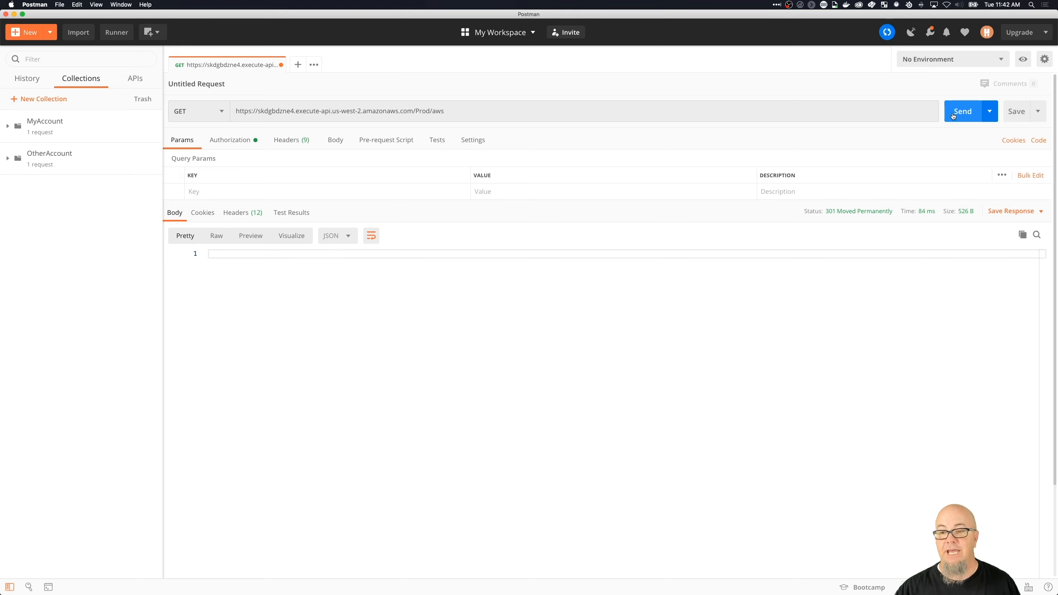
click(952, 116)
click(953, 116)
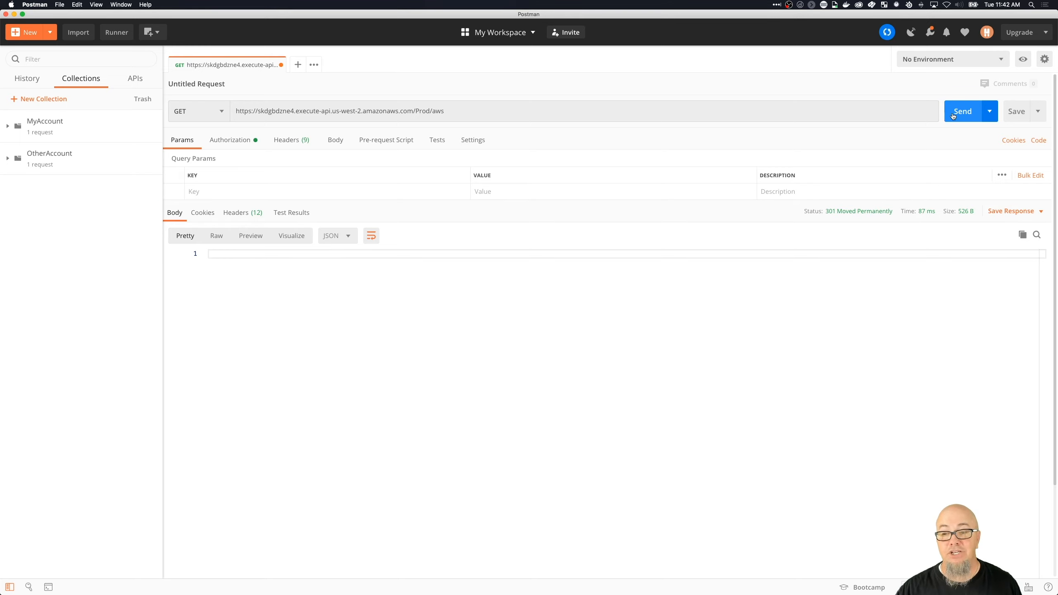
click(953, 116)
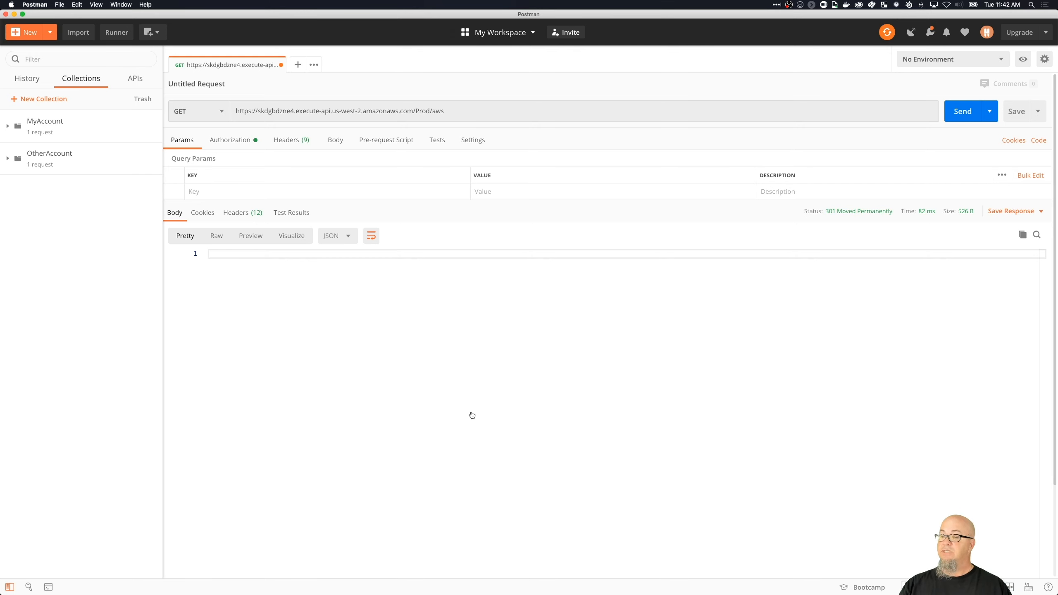
- Switch back to Chrome, open the GET method of the root-level /{linkId} resource and check its integration response
key(super+Tab)
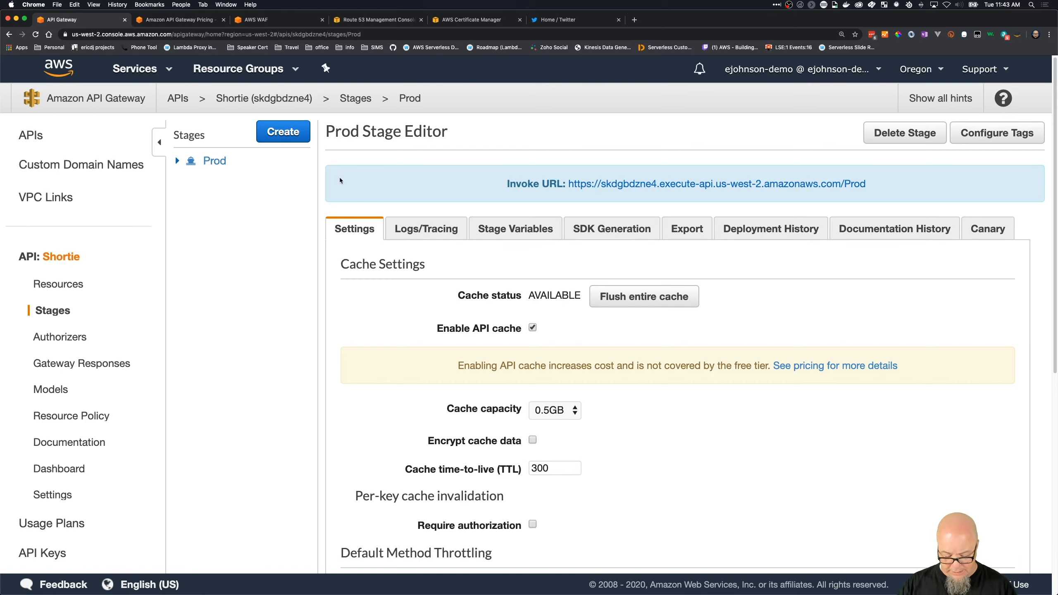
key(super+Tab)
key(super+Tab)
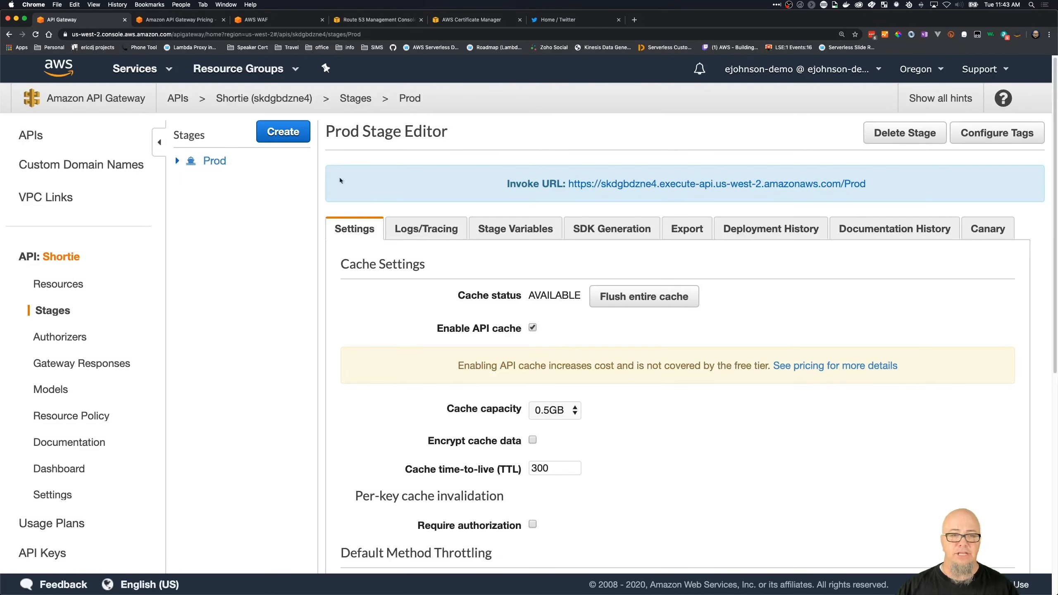
click(63, 284)
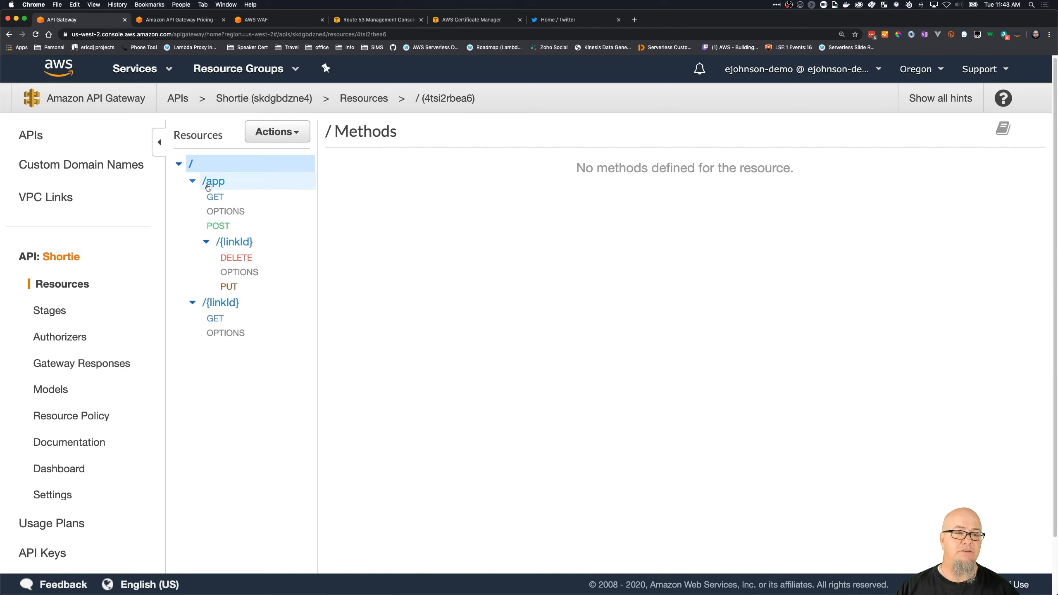
click(220, 319)
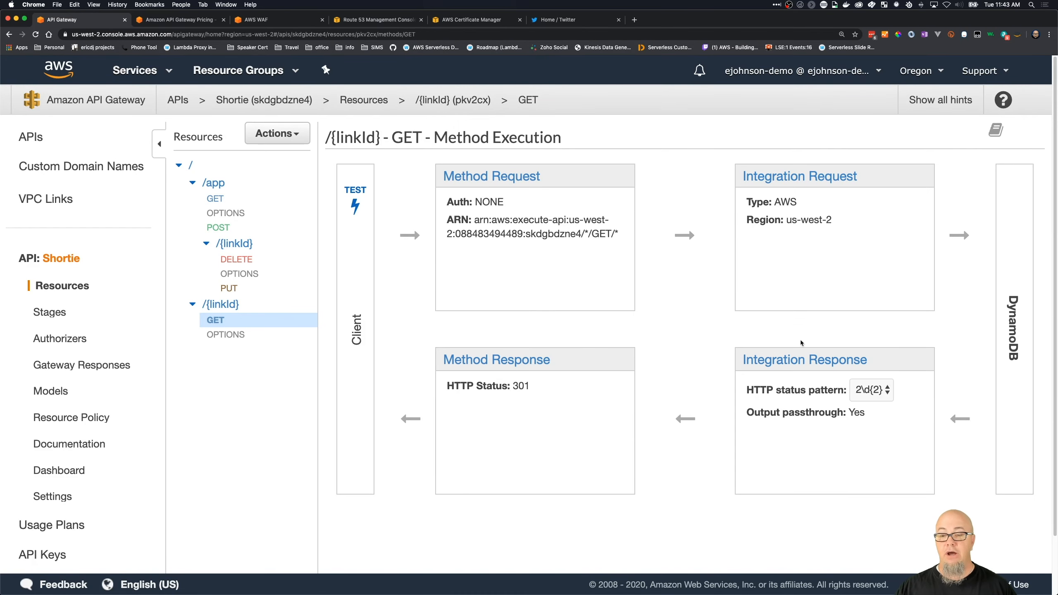
click(790, 365)
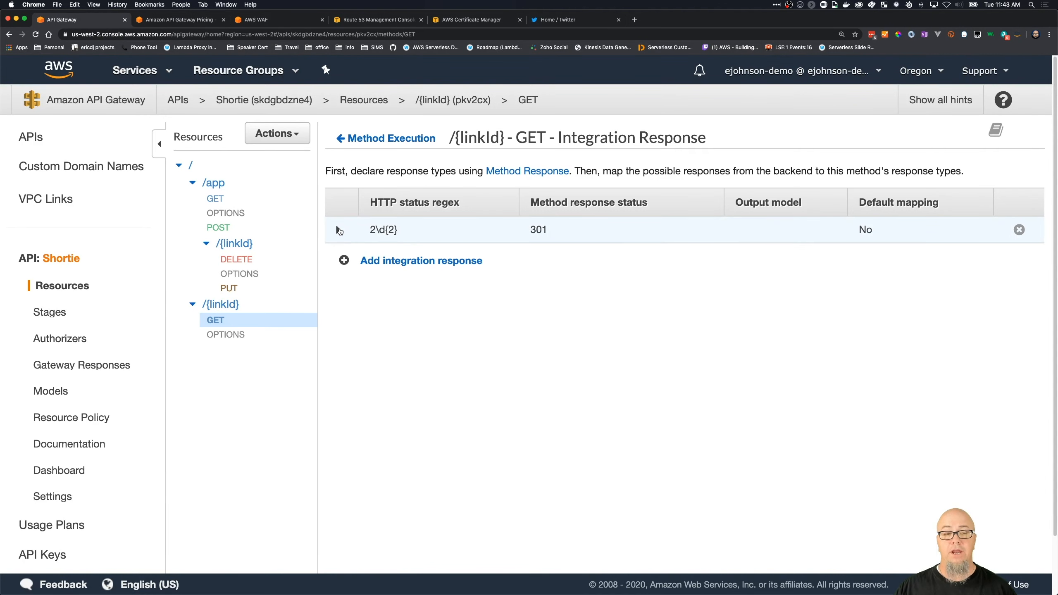
click(375, 138)
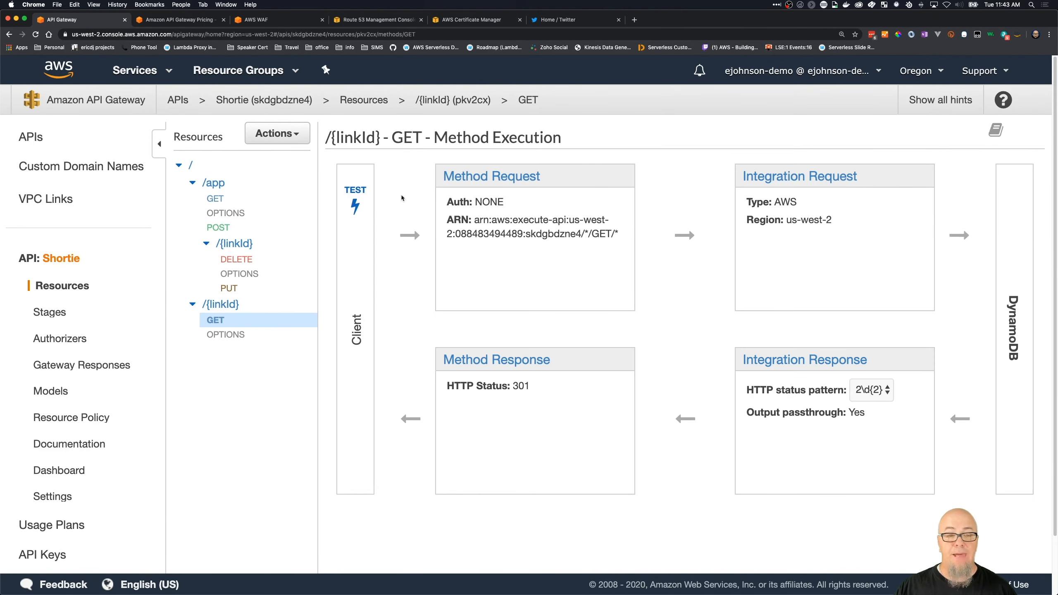
- Test the /{linkId} GET method with linkId aws and examine the Location entry in the response headers
click(361, 197)
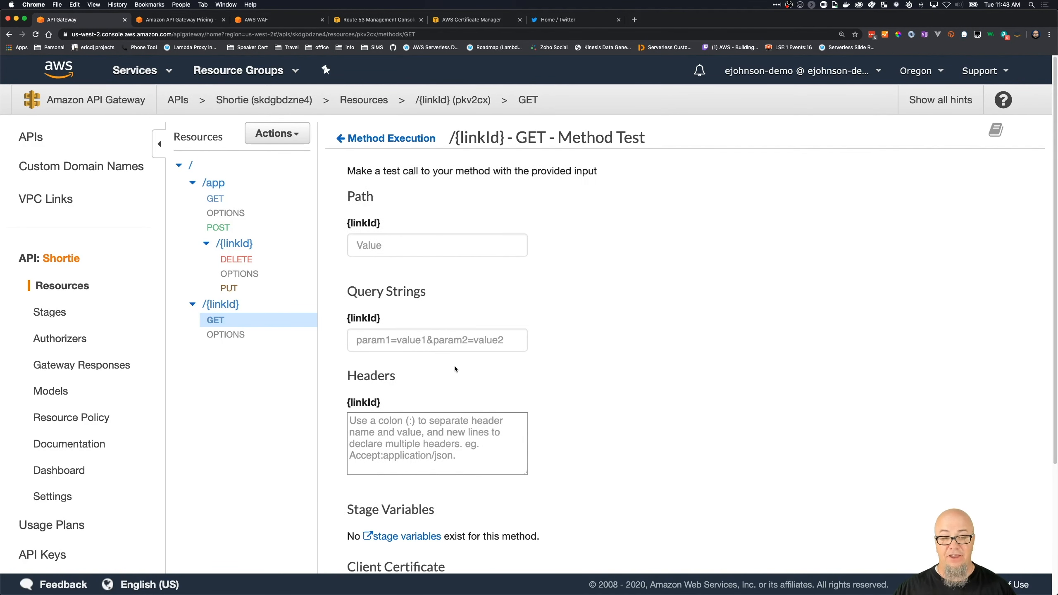
click(391, 246)
text(aws)
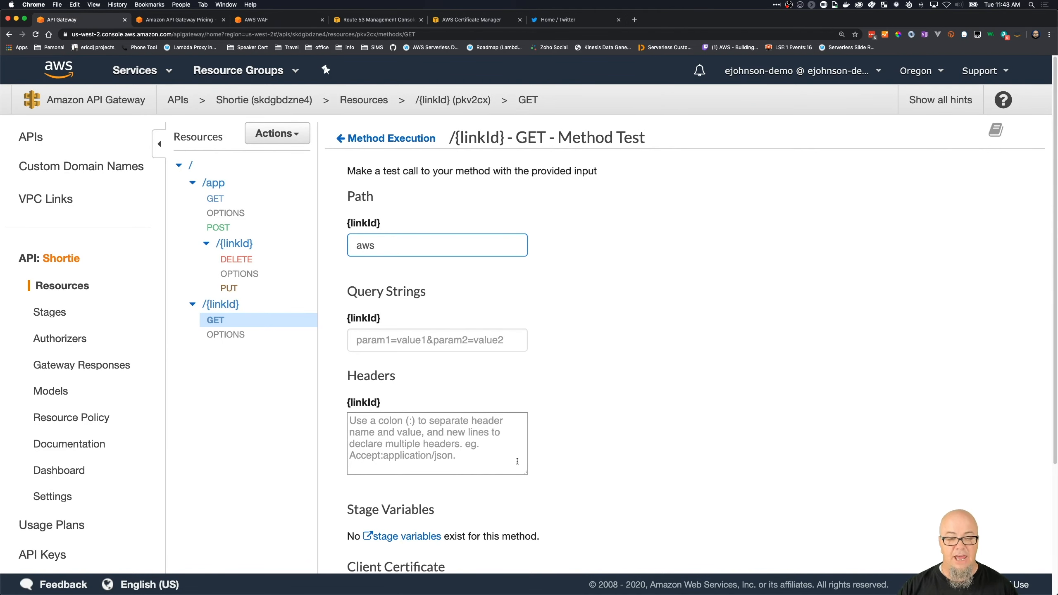
scroll(517, 461, down, 4)
click(577, 542)
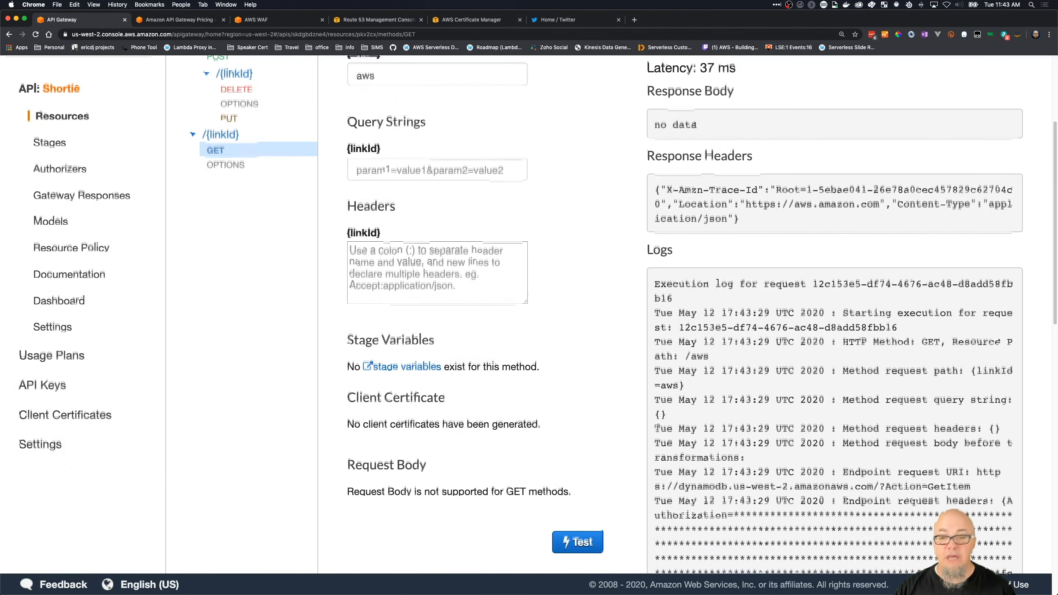
scroll(657, 428, up, 4)
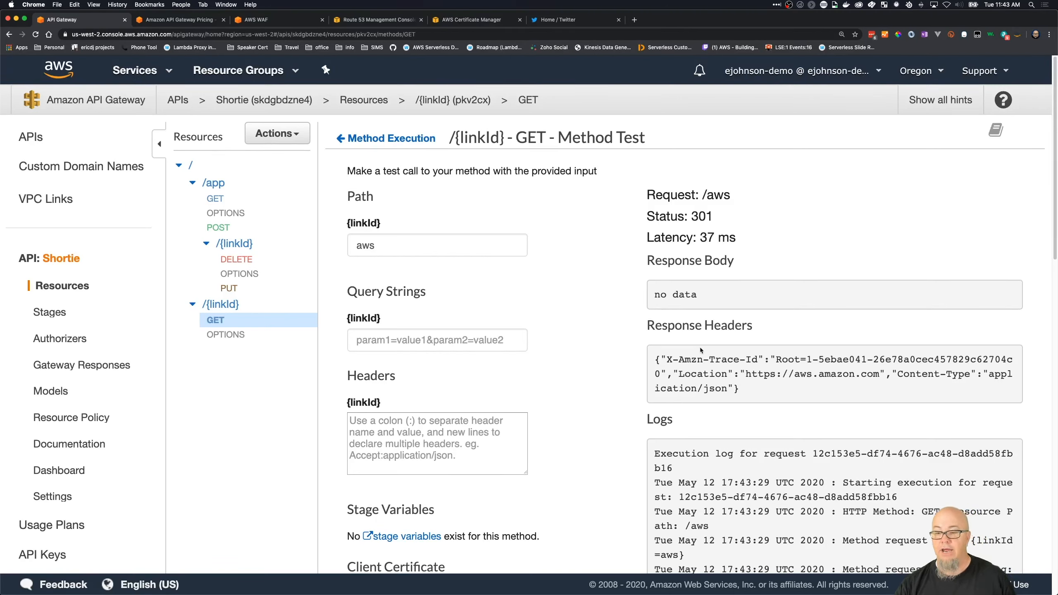
drag(678, 373, 885, 374)
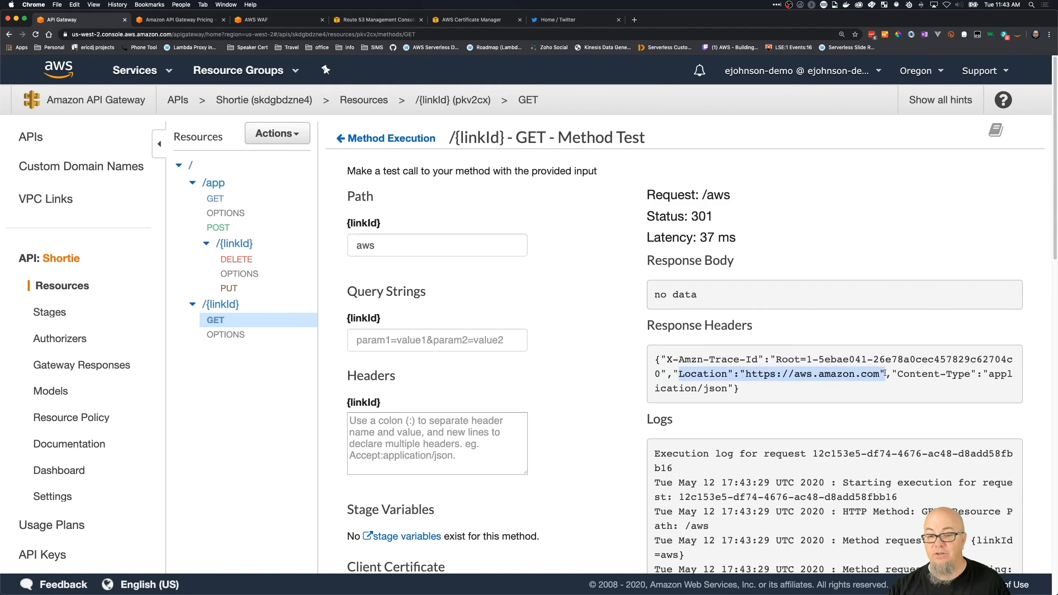
- Run the /{linkId} GET method test again with linkId aws2
click(442, 236)
text(2)
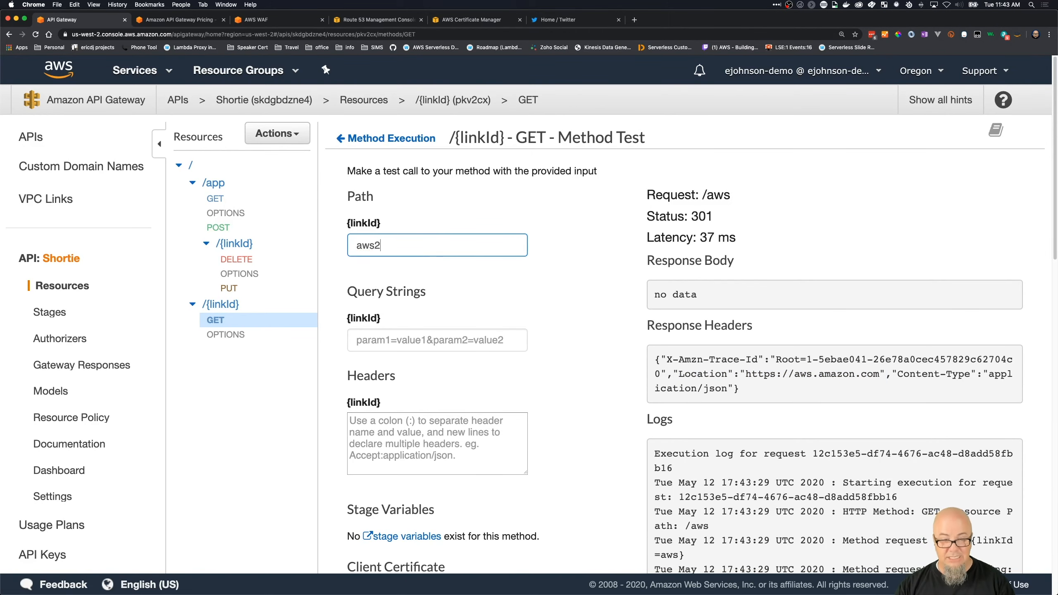
scroll(456, 340, down, 9)
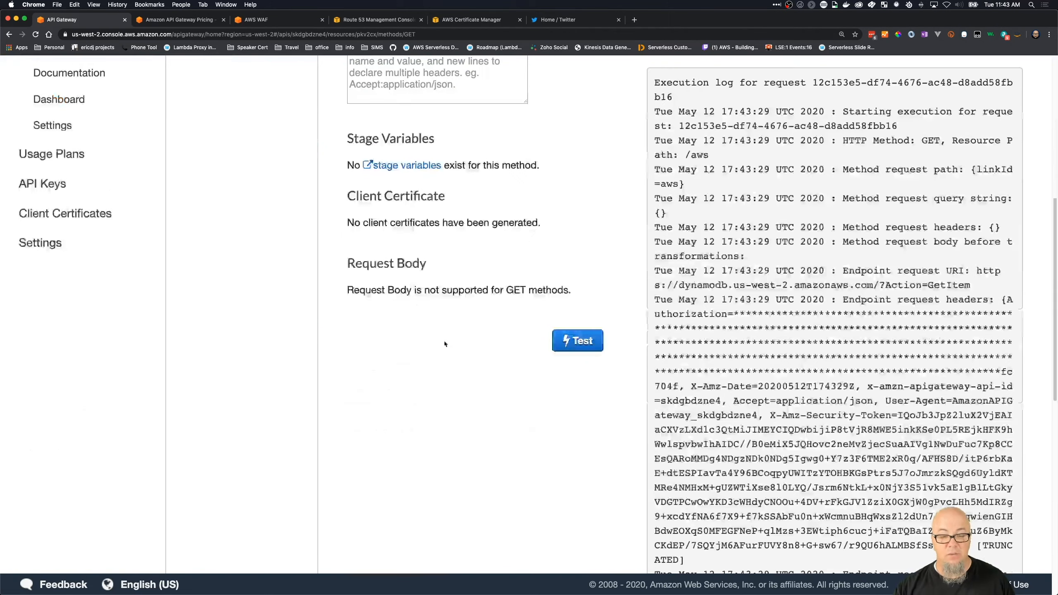
click(576, 342)
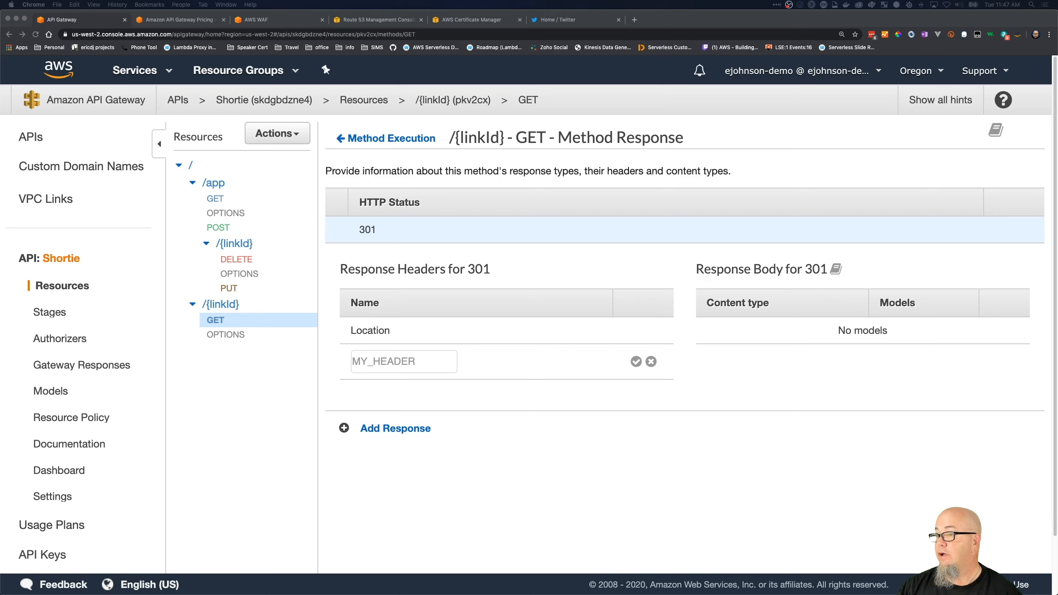
- Add a Cache-Control response header to the 301 method response of the /{linkId} GET method
click(387, 361)
click(390, 361)
text(Cache)
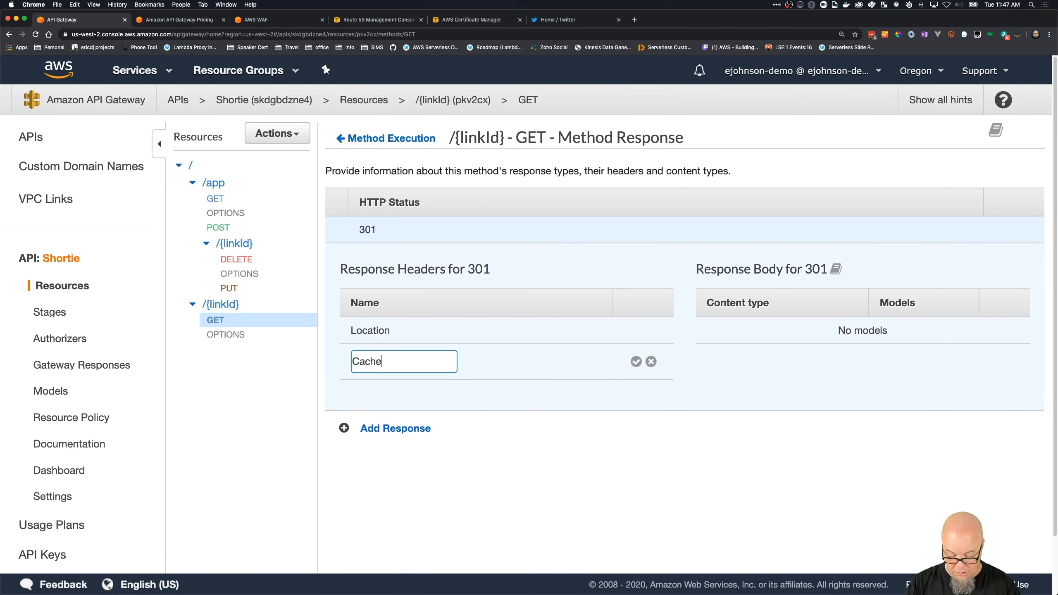
text(-Control)
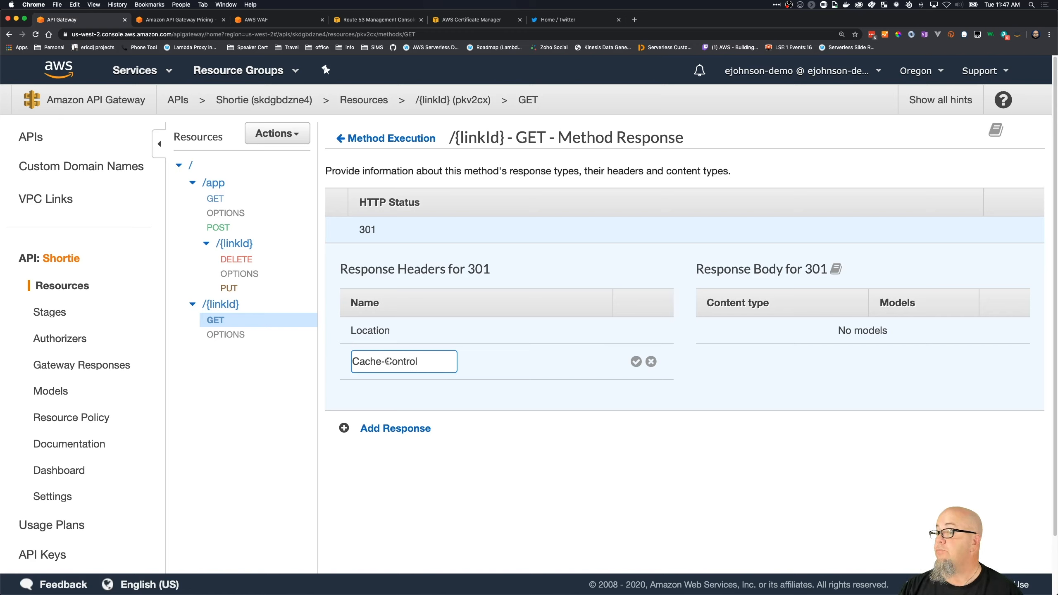
click(636, 362)
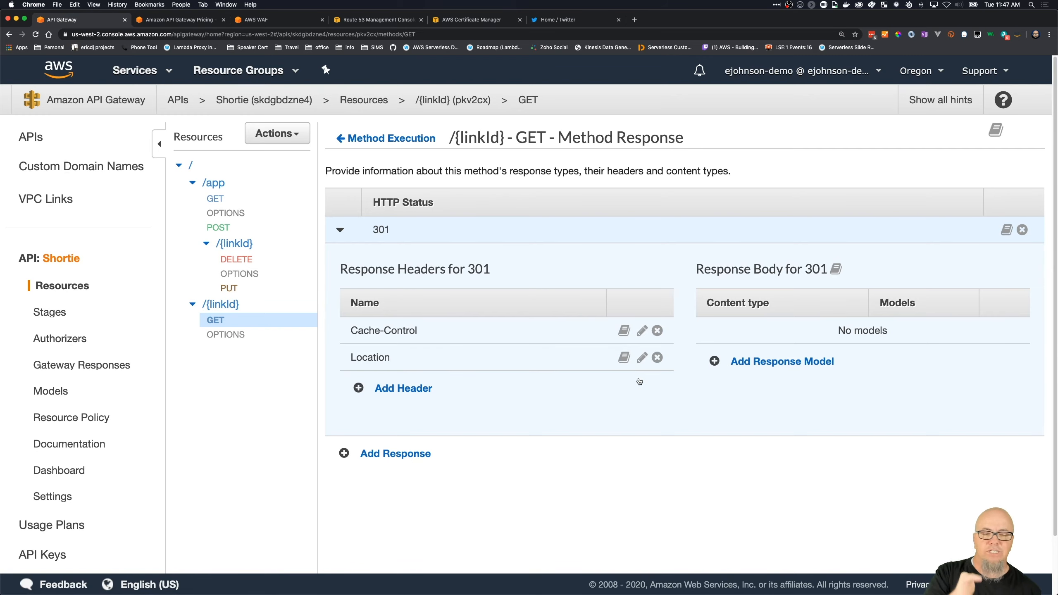
- Open the header mappings of the 301 integration response for the /{linkId} GET method
click(399, 140)
click(823, 360)
click(338, 230)
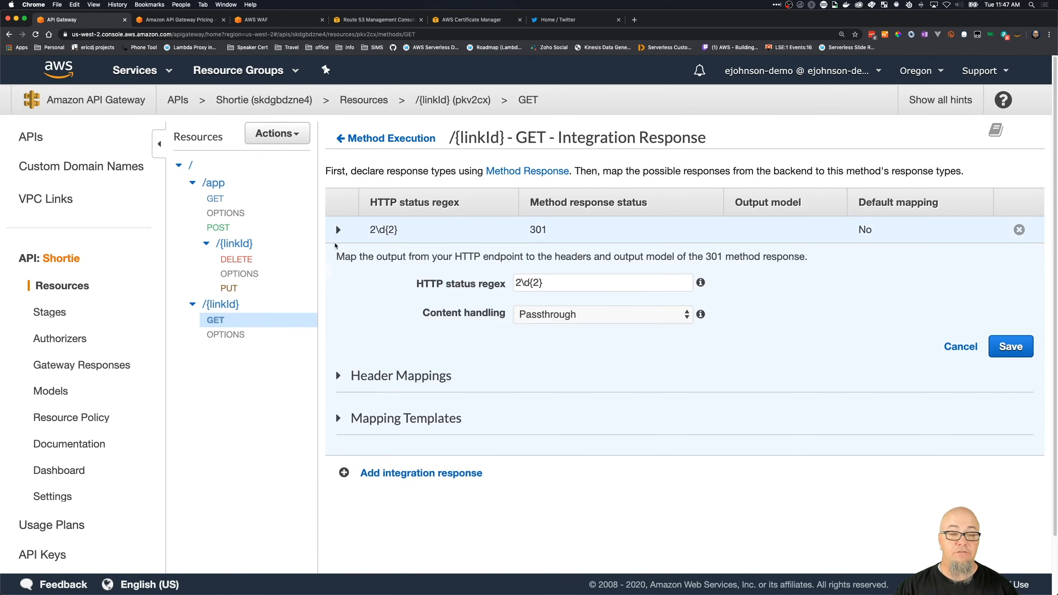
click(338, 377)
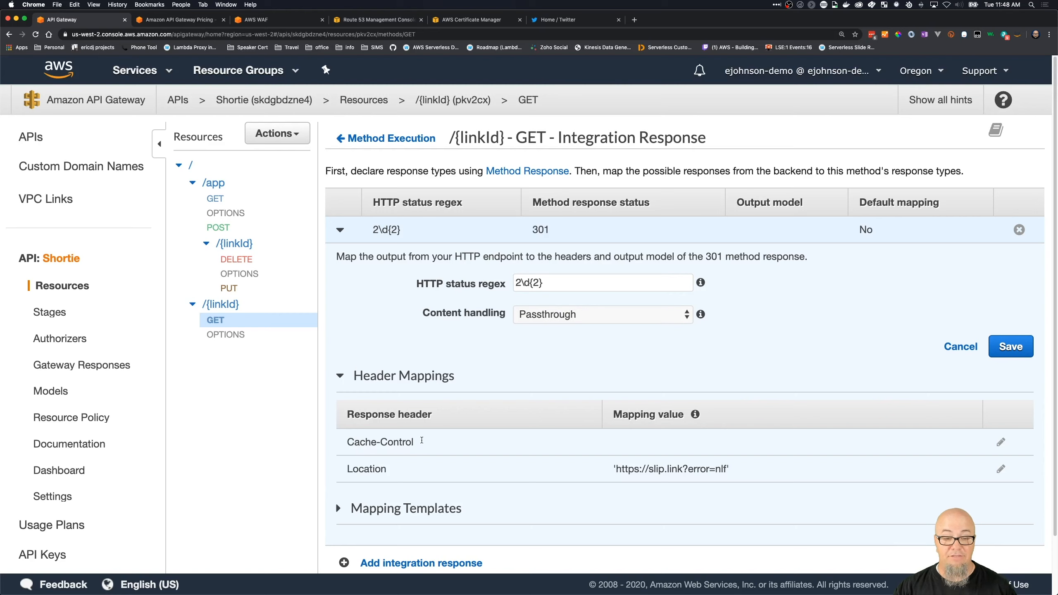
- Try to map the Cache-Control response header to the unquoted value max-age=86400
click(1000, 441)
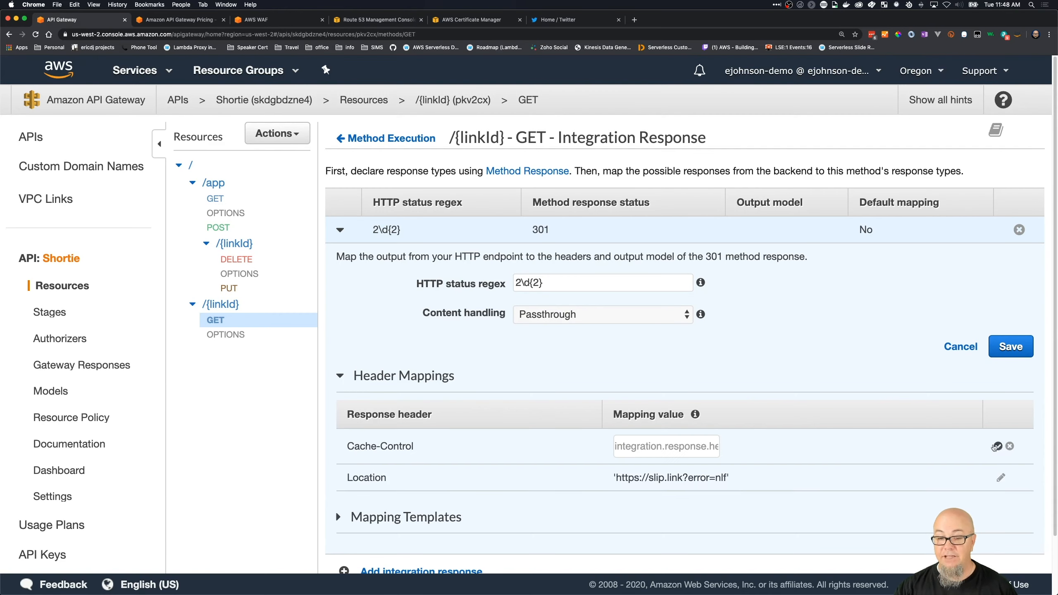
click(639, 447)
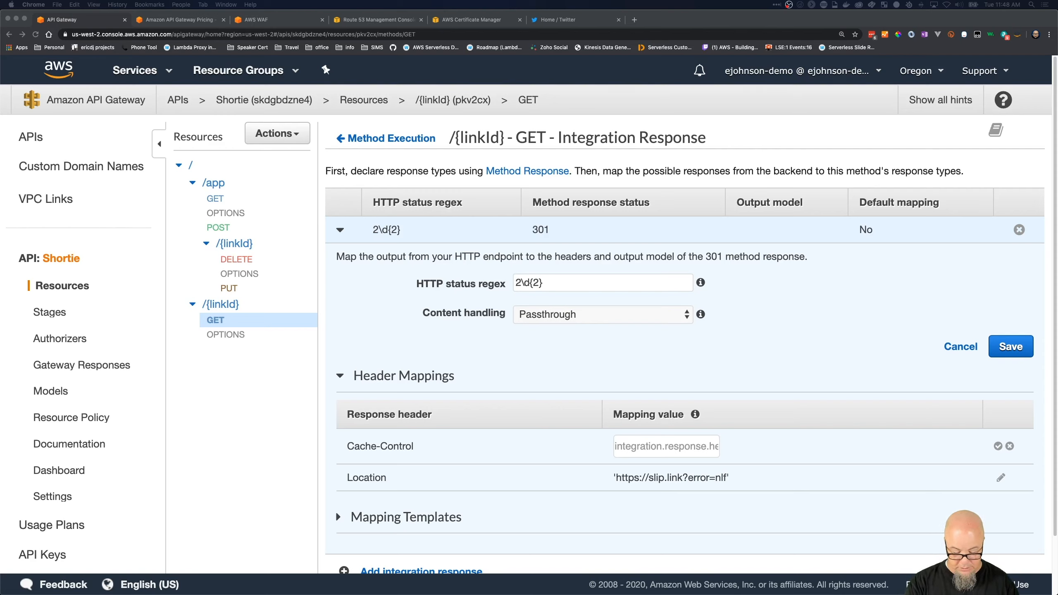
click(640, 446)
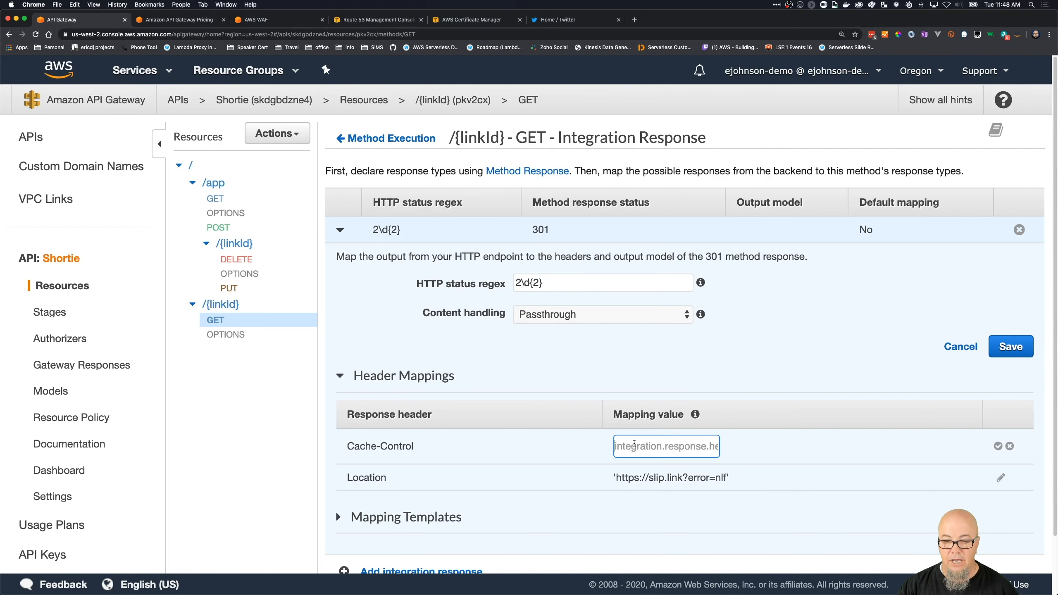
text(max-age=86400)
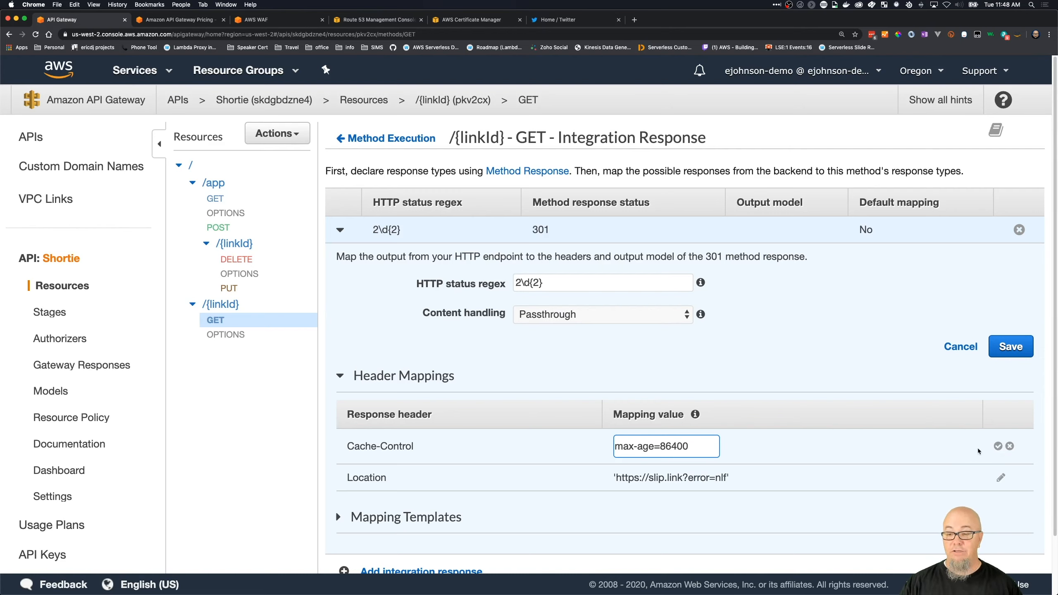
click(998, 446)
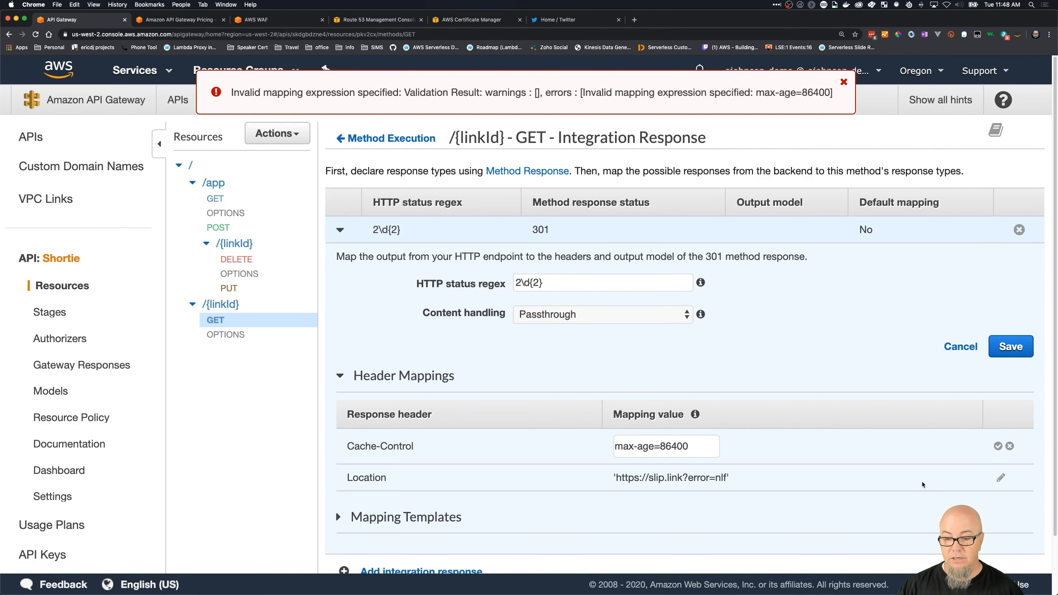
- Enclose the Cache-Control mapping value in single quotes as 'max-age=86400', apply it and dismiss the error message
scroll(688, 356, down, 1)
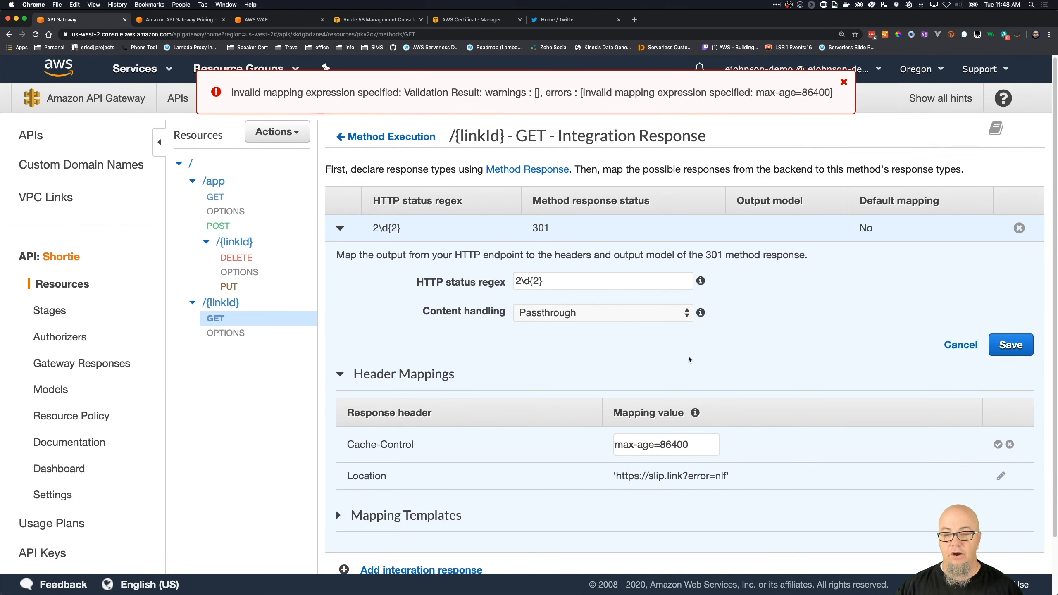
click(615, 446)
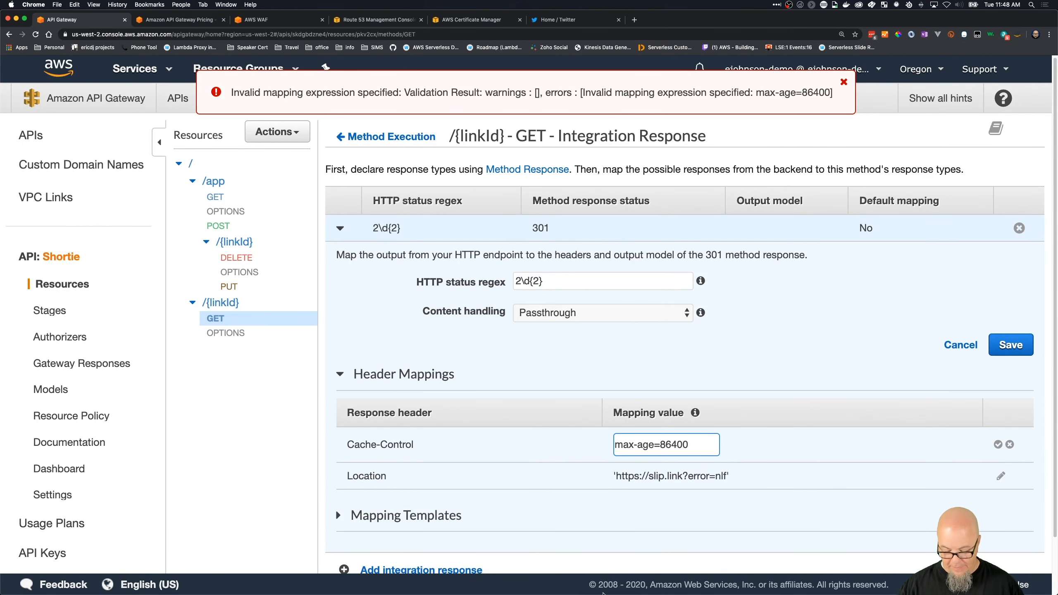
text(')
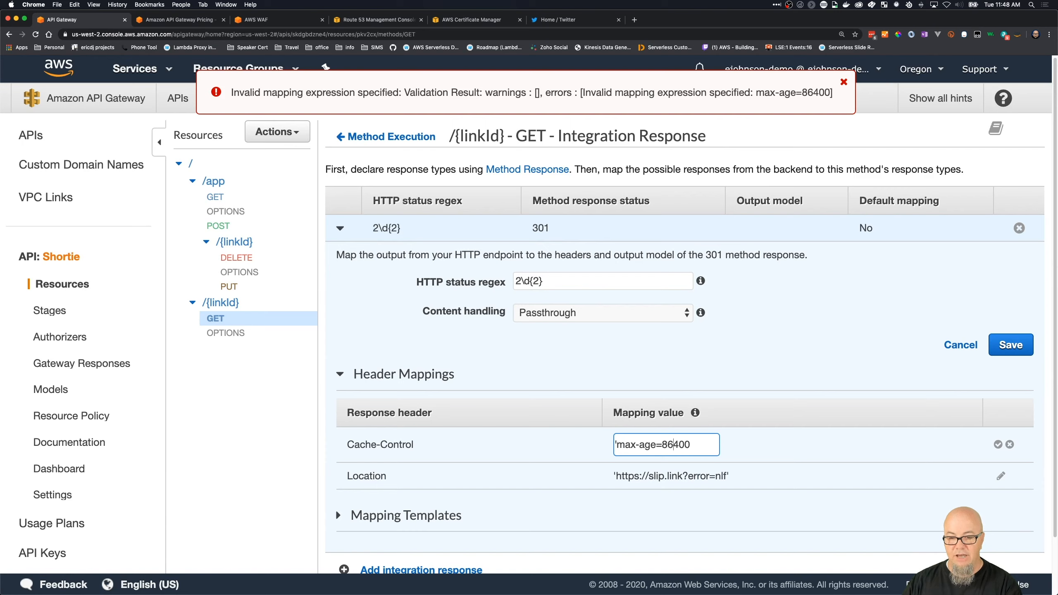
text(')
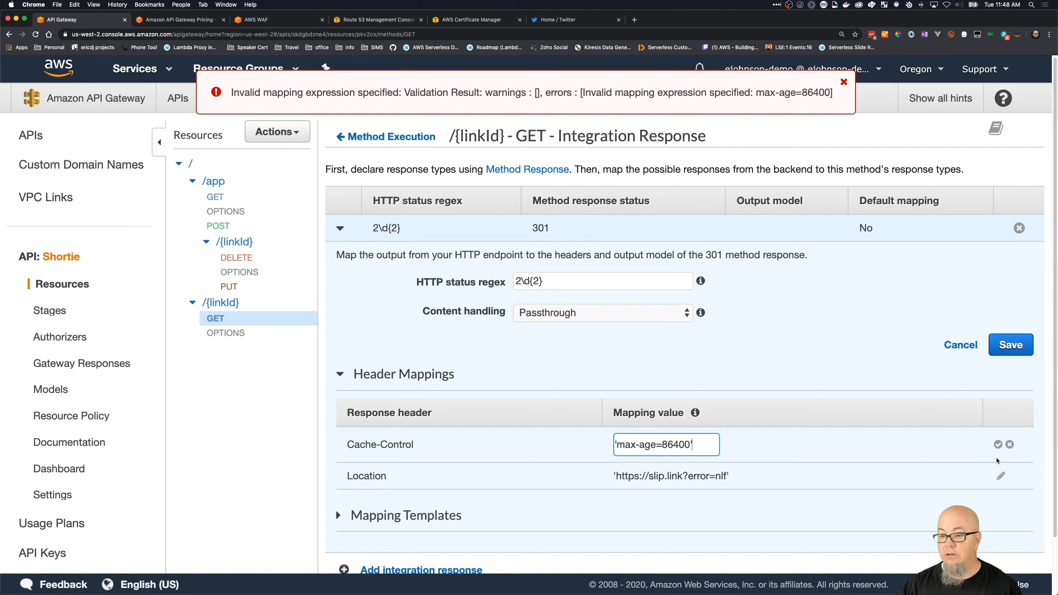
click(998, 444)
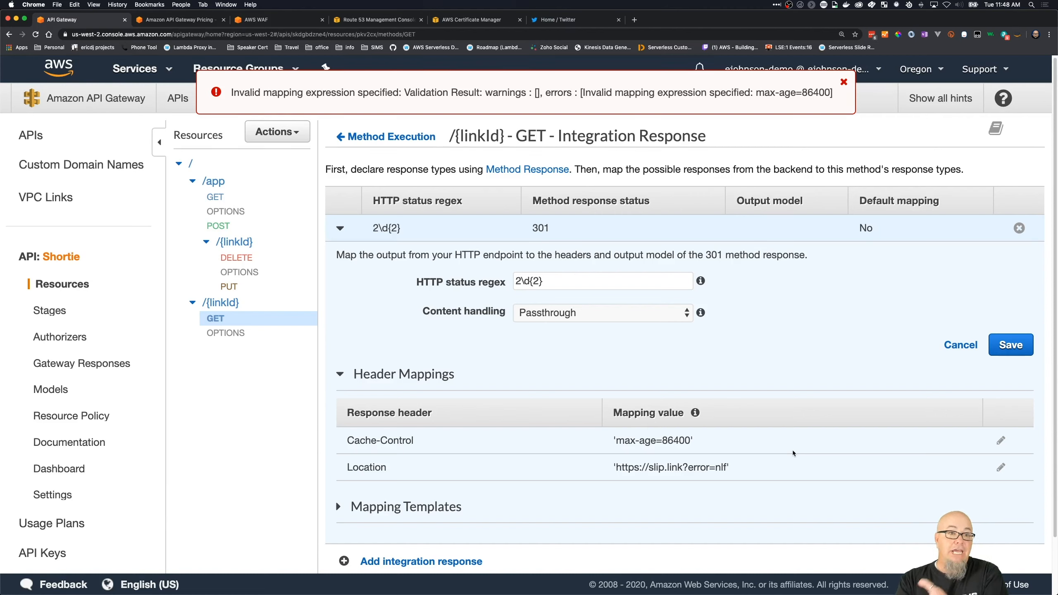
click(844, 83)
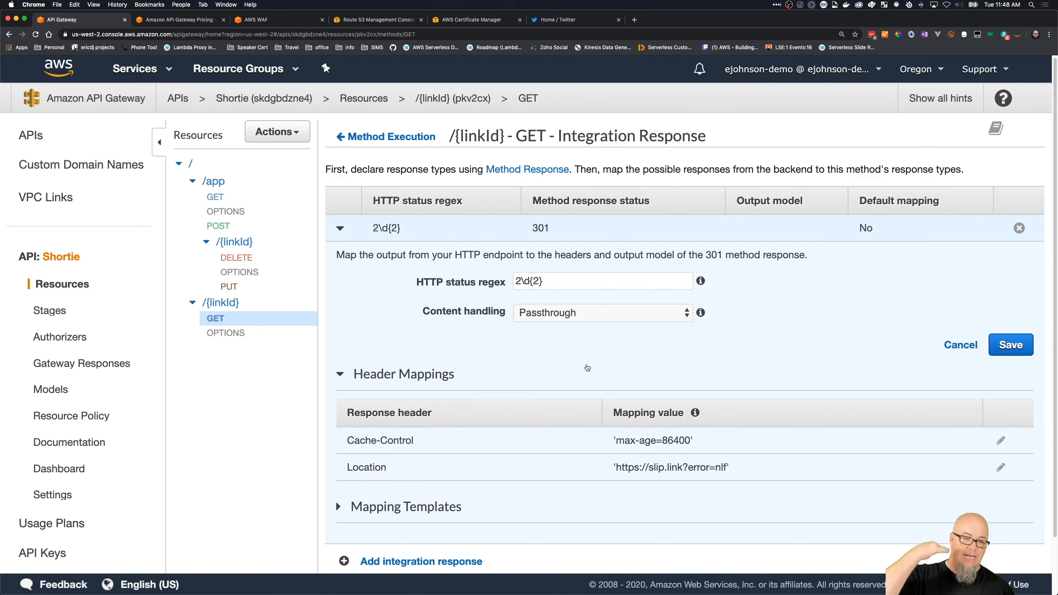